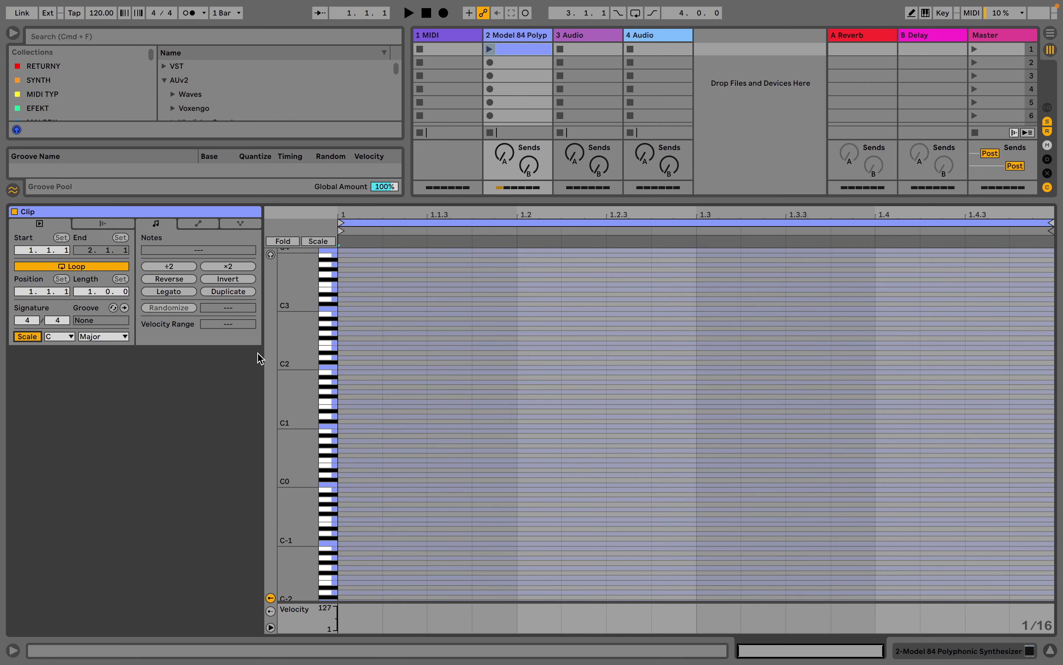
Step: Restrict the empty Model 84 clip's piano roll to scale notes and draw a sixteenth-note A2 at 1.1.2
{"action": "left_click", "coordinate": [330, 242]}
{"action": "key", "text": "b"}
{"action": "scroll", "coordinate": [404, 497], "scroll_direction": "down", "scroll_amount": 3}
{"action": "left_click", "coordinate": [403, 475]}
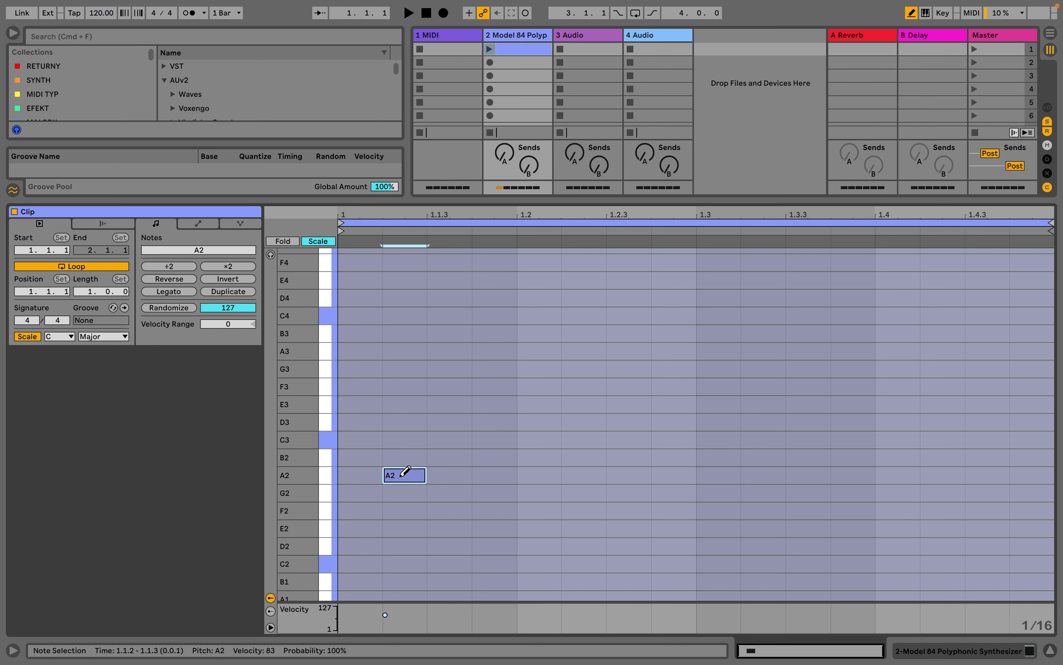
Step: Set the clip's scale to A Minor
{"action": "left_click", "coordinate": [110, 337]}
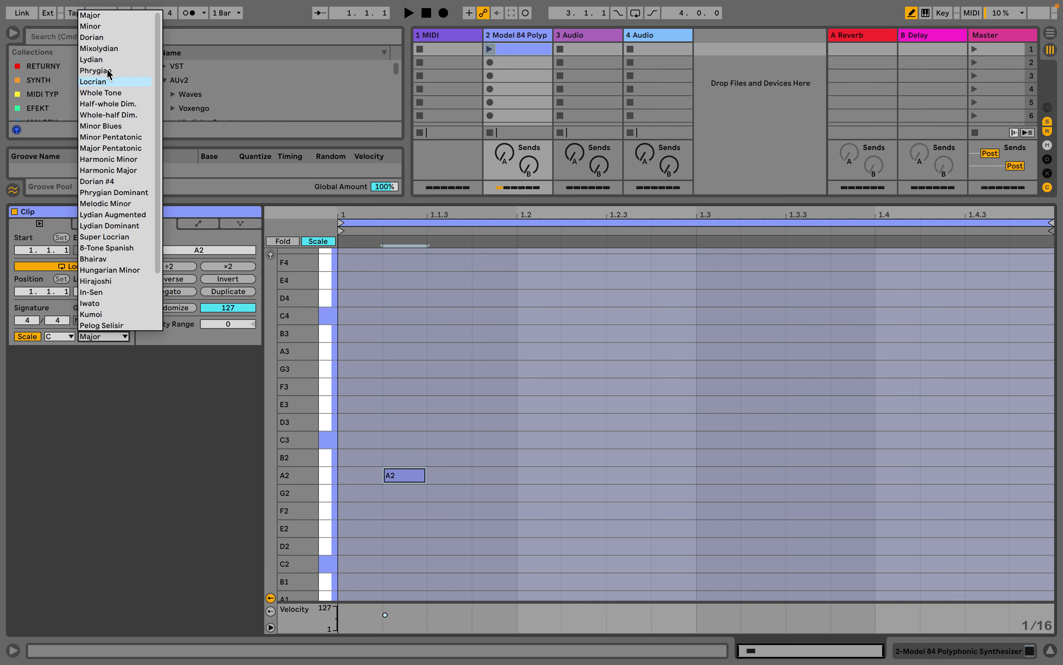
{"action": "left_click", "coordinate": [107, 27]}
{"action": "left_click_drag", "start_coordinate": [406, 462], "coordinate": [408, 482]}
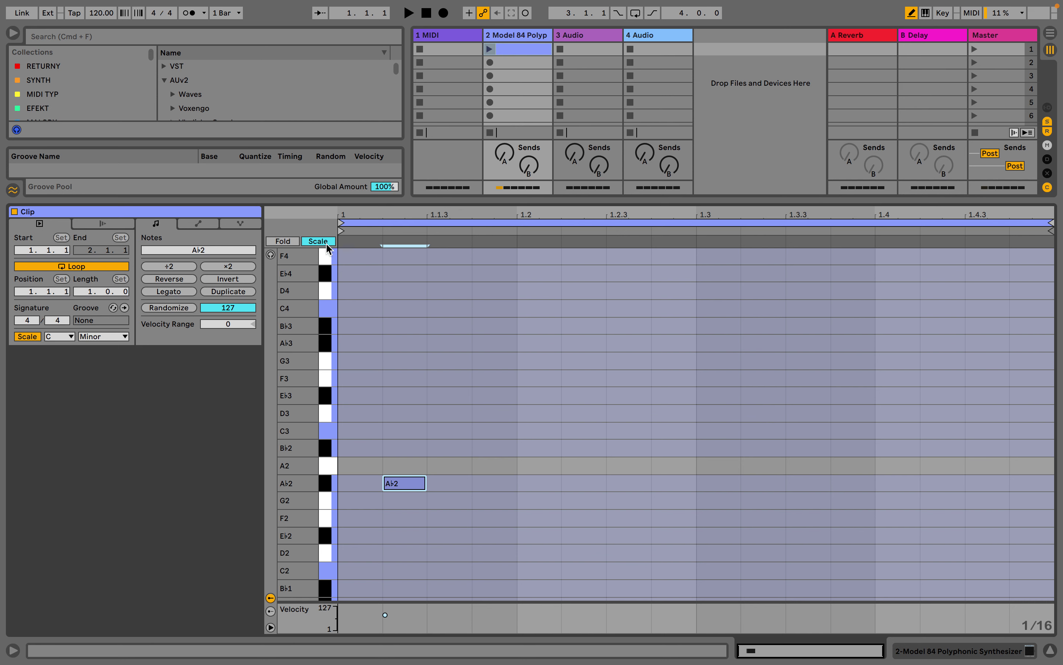
{"action": "left_click", "coordinate": [69, 338]}
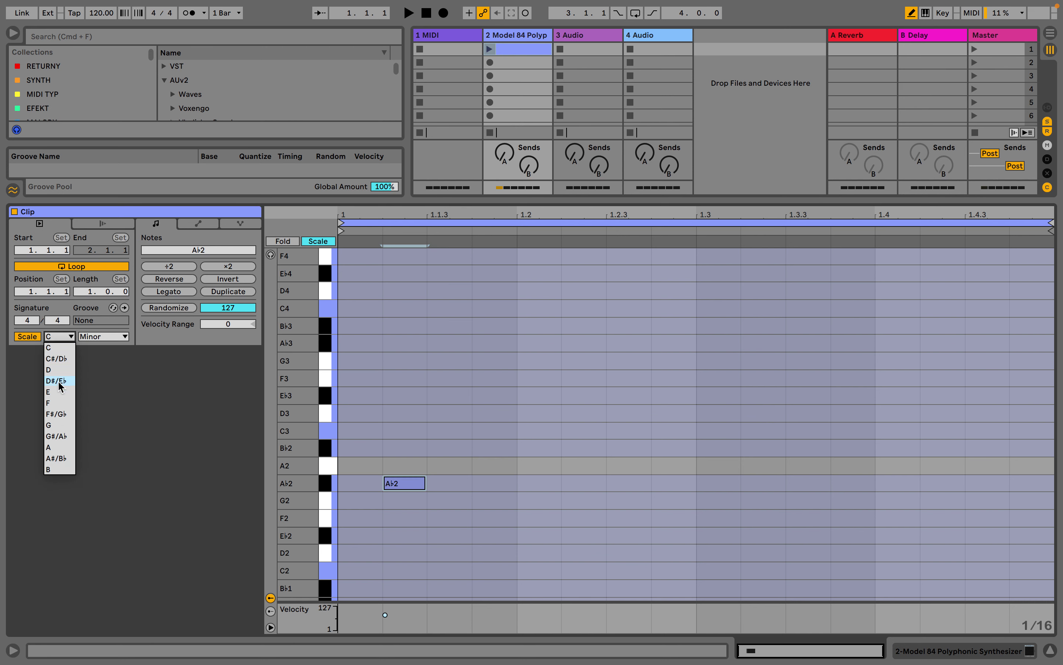
{"action": "left_click", "coordinate": [62, 448]}
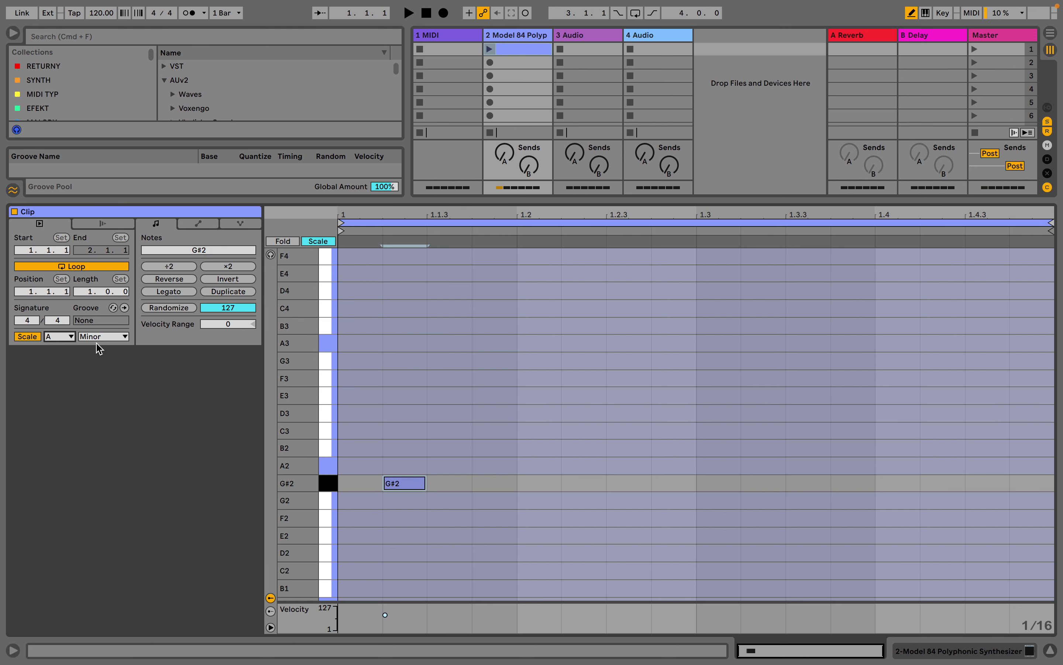
Step: Replace the off-scale note at 1.1.2 with A2 and stack C3, E3 and G3 above it to form a chord
{"action": "left_click", "coordinate": [419, 482]}
{"action": "left_click", "coordinate": [413, 466]}
{"action": "left_click", "coordinate": [322, 244]}
{"action": "left_click", "coordinate": [322, 244]}
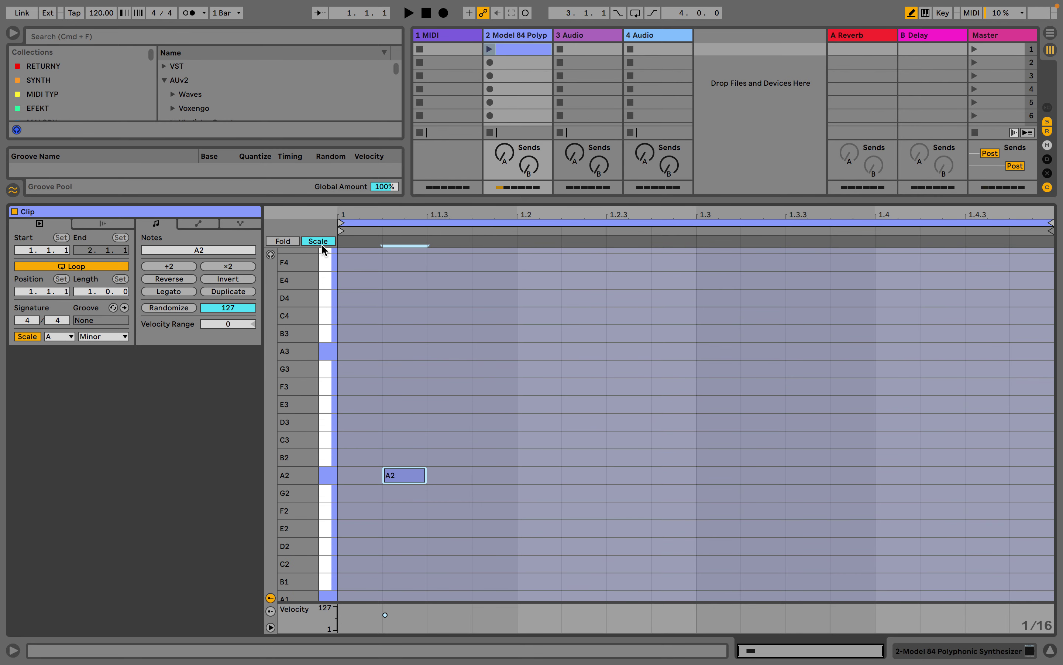
{"action": "left_click", "coordinate": [412, 440]}
{"action": "left_click", "coordinate": [413, 408]}
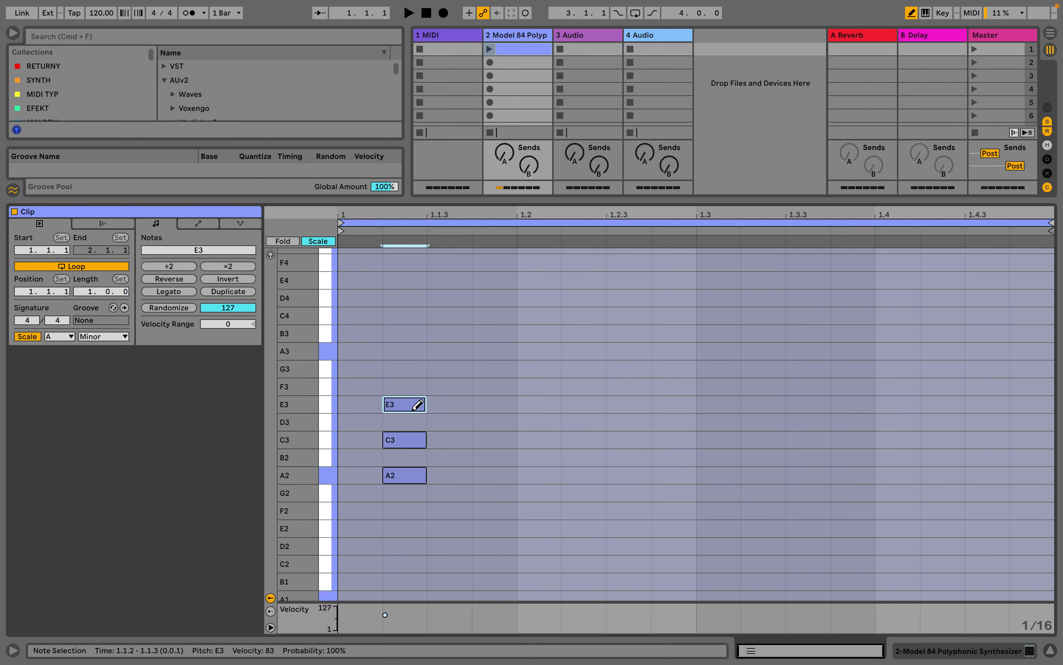
{"action": "left_click", "coordinate": [419, 369]}
Step: Select the whole four-note chord and duplicate it twice, placing copies at 1.1.4 and 1.2.2
{"action": "key", "text": "b"}
{"action": "left_click_drag", "start_coordinate": [471, 331], "coordinate": [403, 518]}
{"action": "key", "text": "super+d"}
{"action": "key", "text": "super+d"}
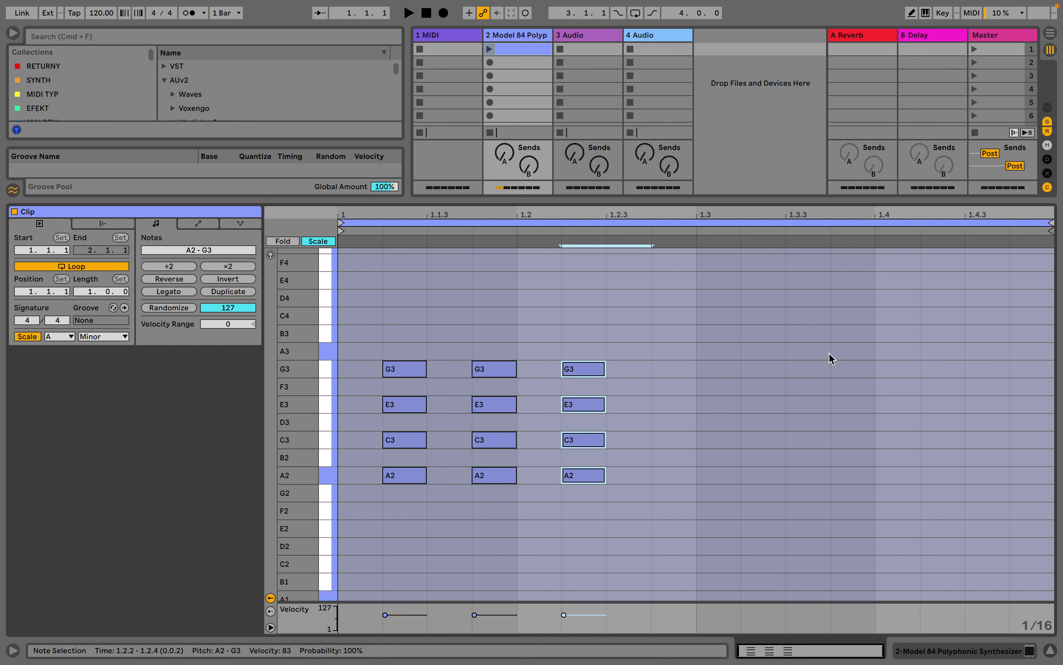
Step: Add two more copies of the chord at 1.3.4 and 1.4.3, and select the 1 MIDI track
{"action": "left_click_drag", "start_coordinate": [865, 354], "coordinate": [595, 524]}
{"action": "left_click_drag", "start_coordinate": [825, 355], "coordinate": [576, 517]}
{"action": "key", "text": "super+d"}
{"action": "key", "text": "super+d"}
{"action": "key", "text": "Left"}
{"action": "key", "text": "Left"}
{"action": "key", "text": "Left"}
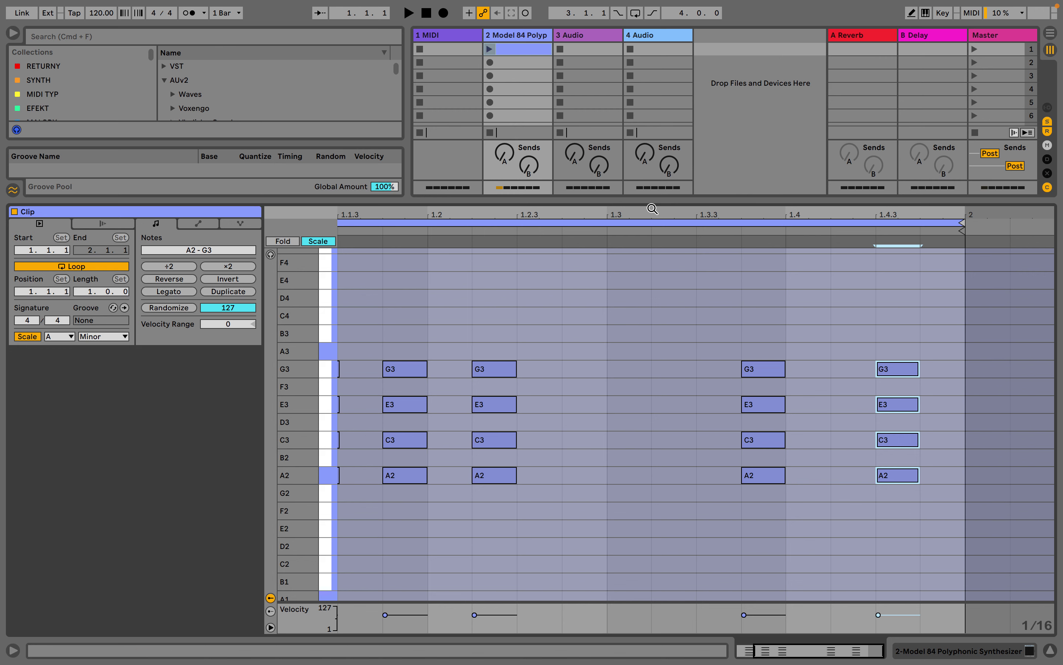
{"action": "double_click", "coordinate": [652, 209]}
{"action": "left_click", "coordinate": [457, 38]}
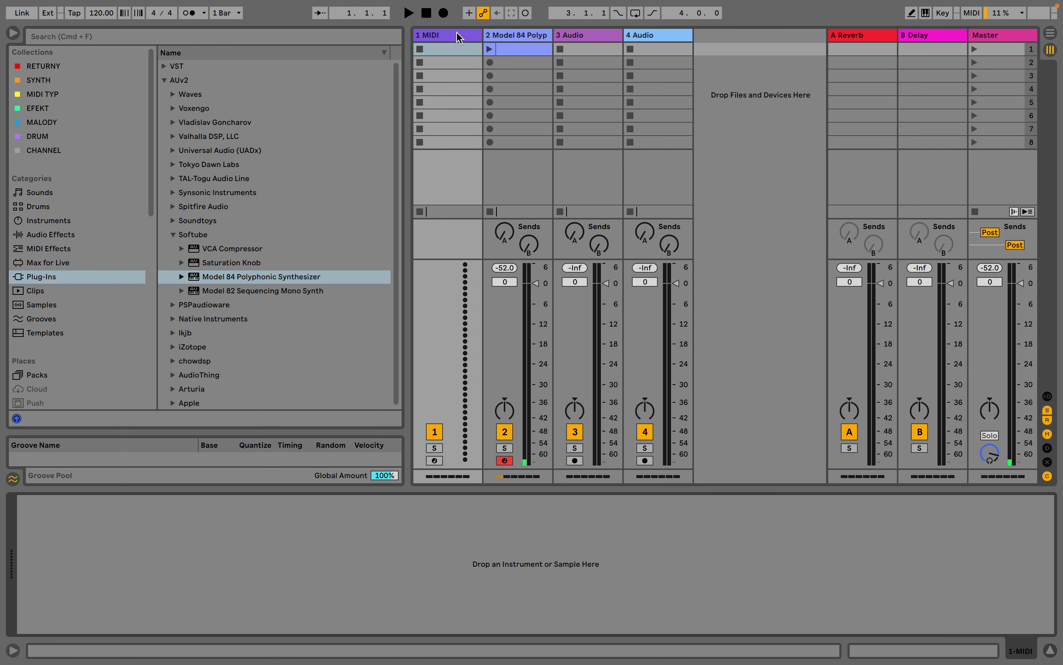
{"action": "left_click", "coordinate": [189, 39]}
{"action": "type", "text": "909"}
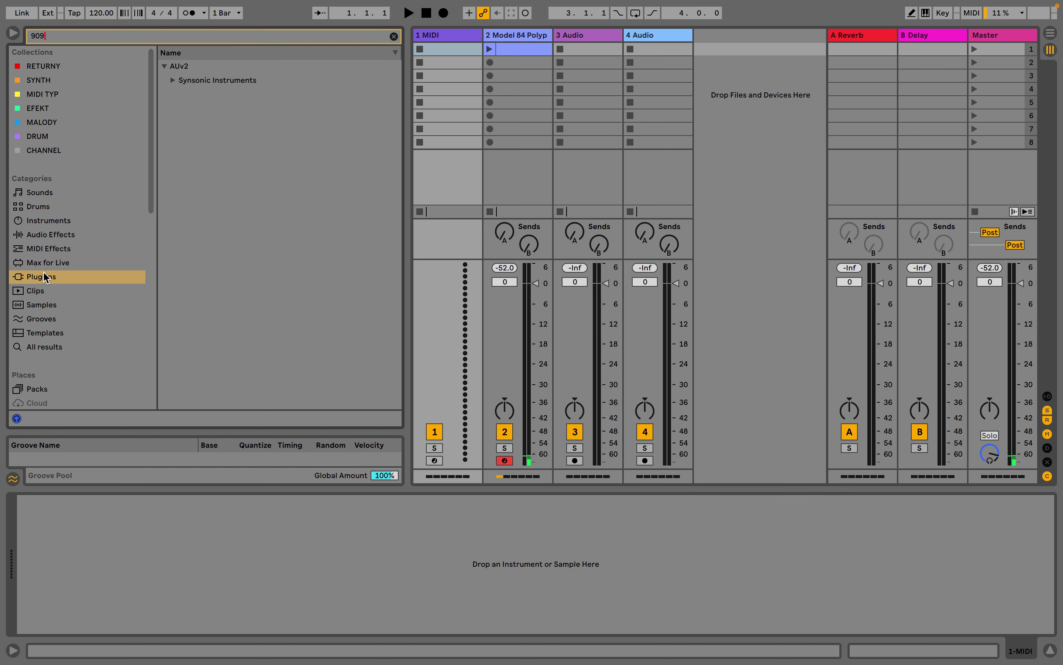
{"action": "left_click", "coordinate": [64, 250]}
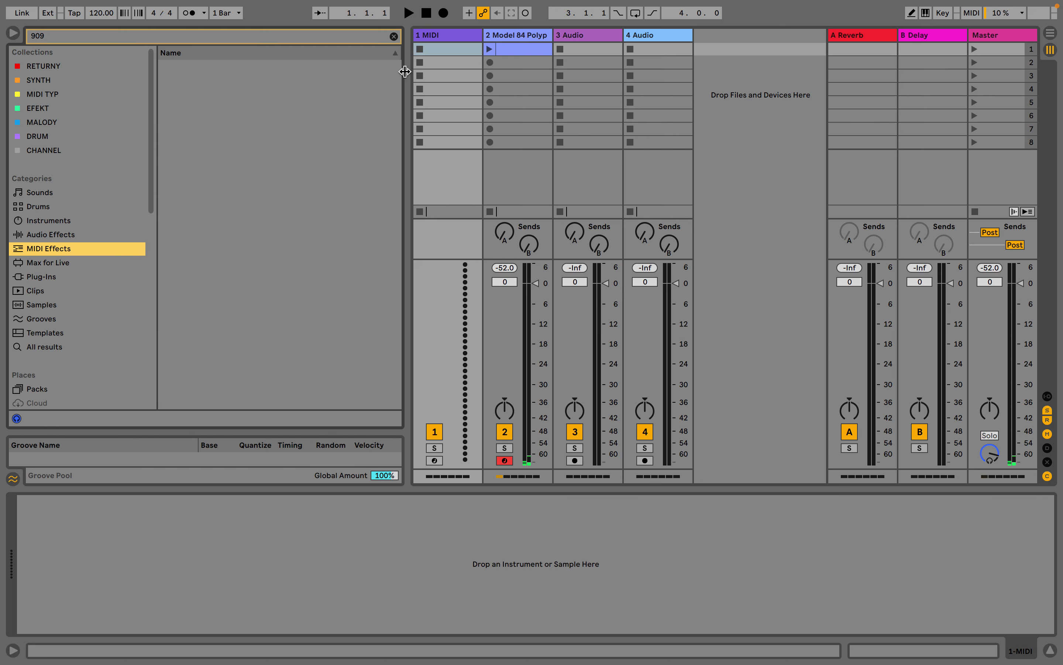
{"action": "left_click", "coordinate": [394, 37]}
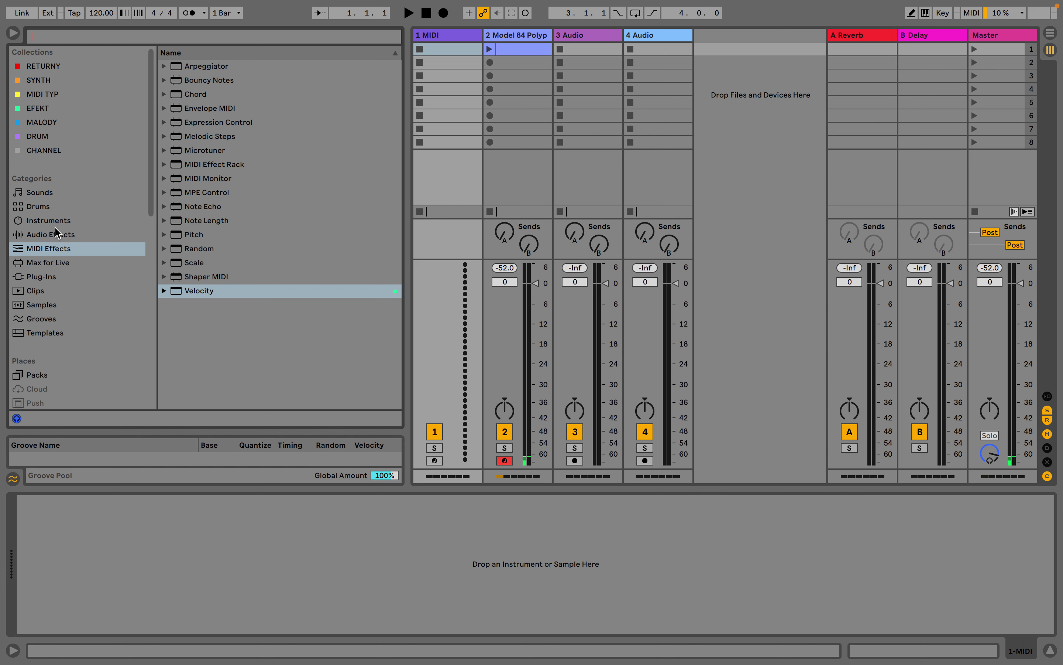
Step: Search the drum presets for 909 and load Kit-909 Classic MSI onto the first MIDI track
{"action": "left_click", "coordinate": [48, 208]}
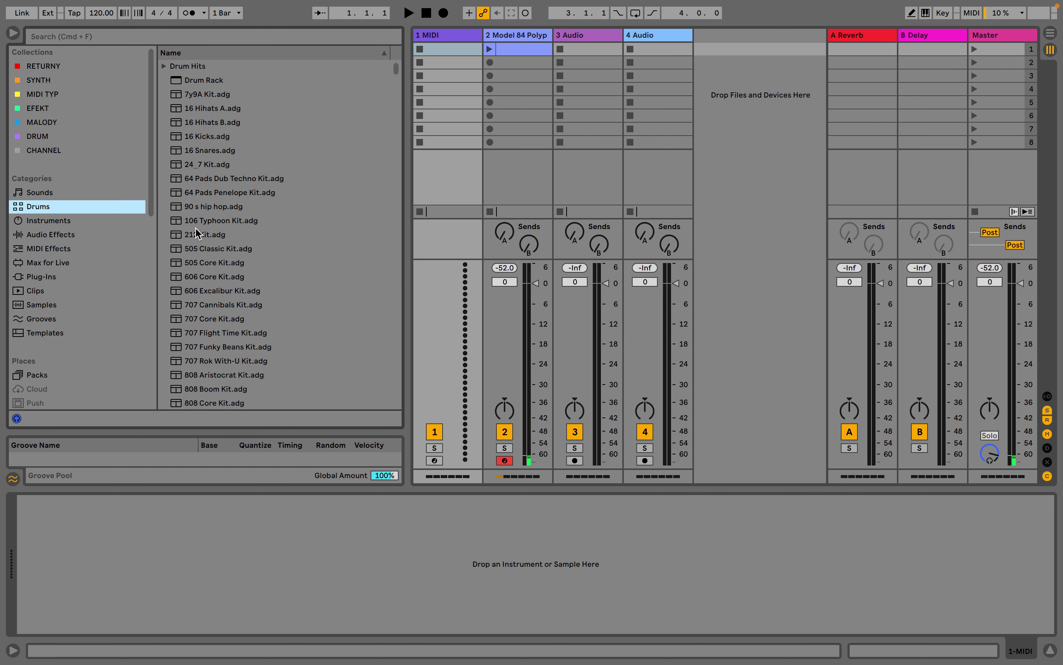
{"action": "left_click", "coordinate": [204, 39]}
{"action": "type", "text": "909"}
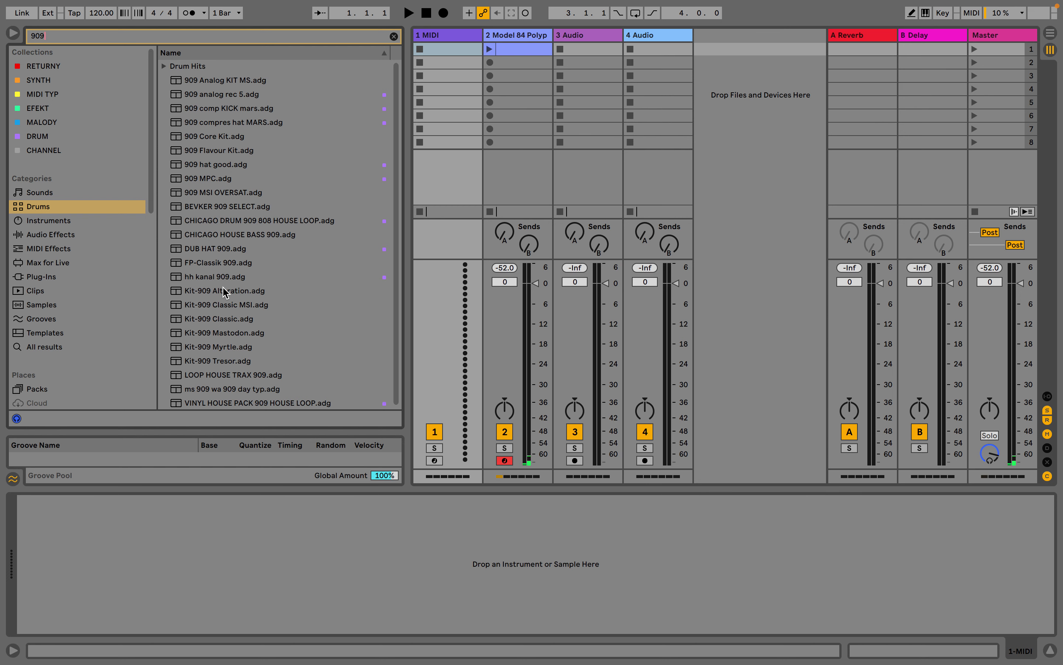
{"action": "left_click_drag", "start_coordinate": [226, 309], "coordinate": [232, 533]}
Step: Create a clip in the 909 track's first slot and draw Kick 909 notes on all four beats
{"action": "double_click", "coordinate": [448, 49]}
{"action": "key", "text": "ctrl+alt+m"}
{"action": "left_click_drag", "start_coordinate": [527, 489], "coordinate": [527, 200]}
{"action": "key", "text": "b"}
{"action": "left_click", "coordinate": [380, 433]}
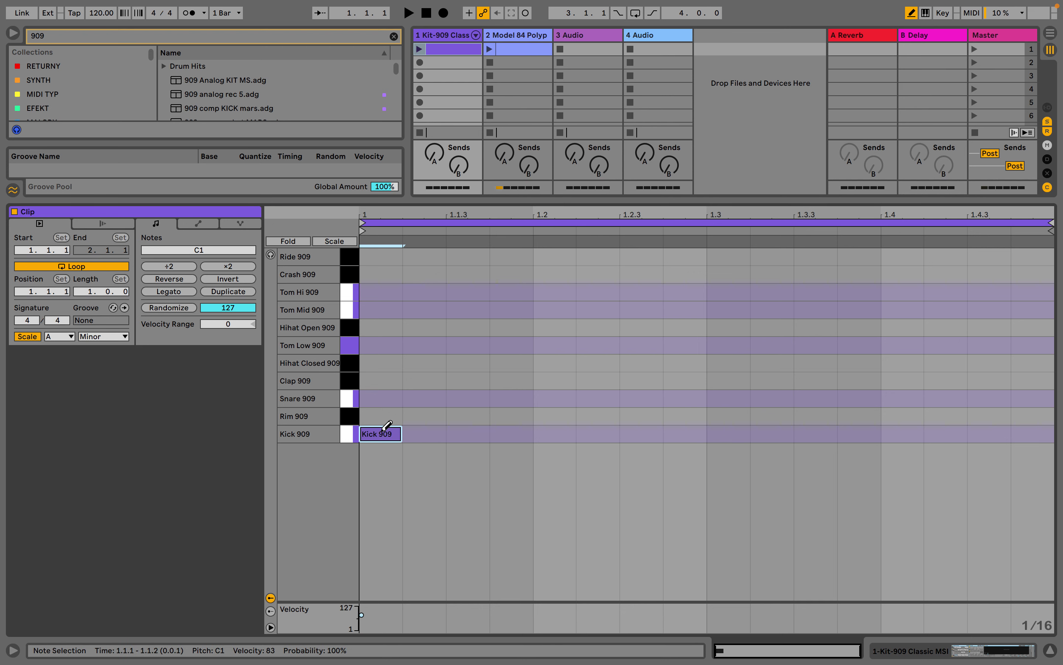
{"action": "left_click", "coordinate": [555, 433]}
{"action": "left_click", "coordinate": [730, 434]}
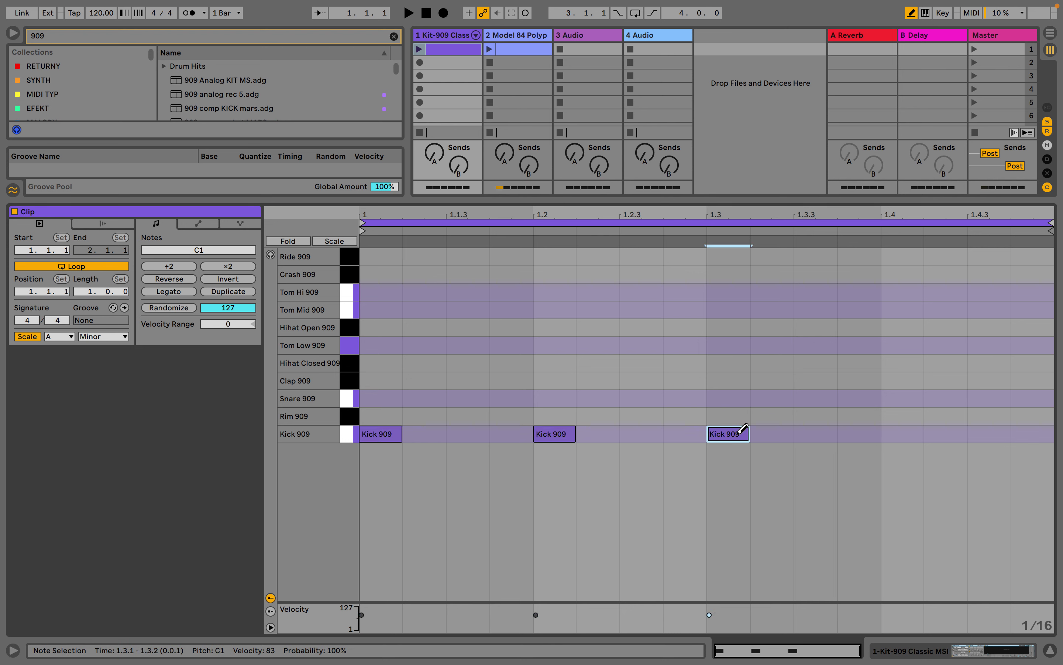
{"action": "left_click", "coordinate": [901, 433]}
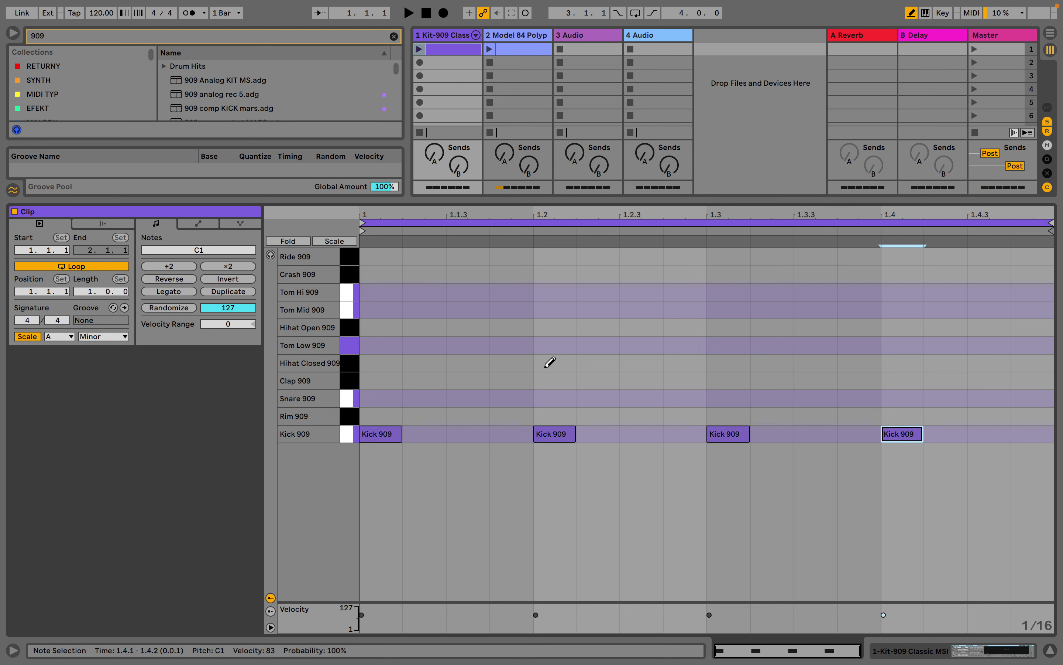
Step: Add Clap 909 notes on beats 2 and 4 and closed hi-hats at 1.1.3, 1.2.3, 1.3.3 and 1.4.3
{"action": "left_click", "coordinate": [551, 380]}
{"action": "left_click", "coordinate": [898, 380]}
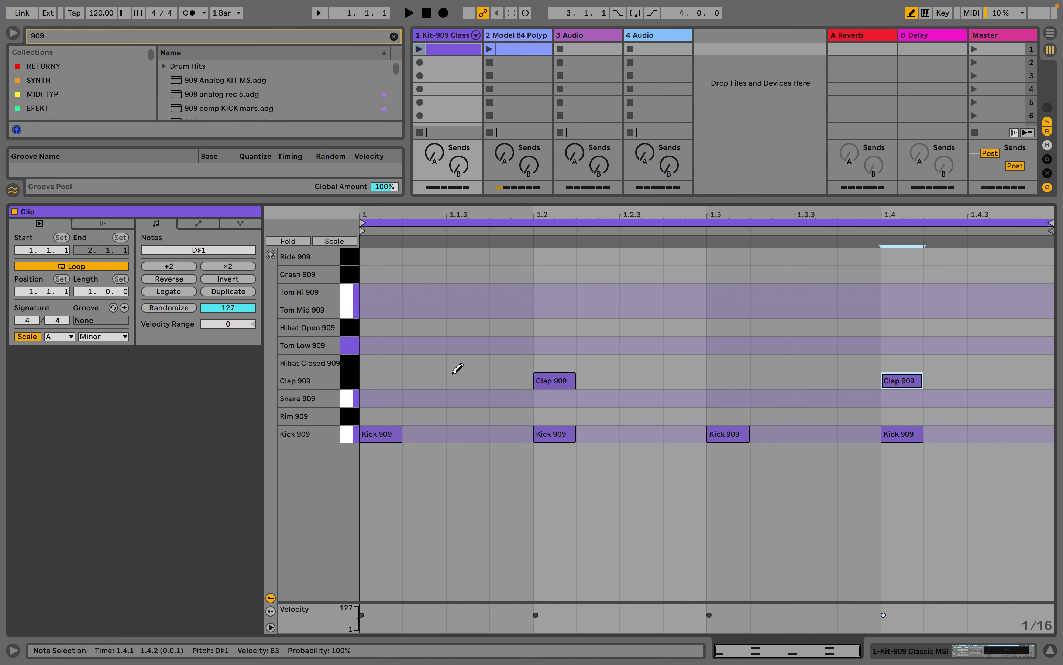
{"action": "left_click", "coordinate": [466, 362]}
{"action": "left_click", "coordinate": [661, 362]}
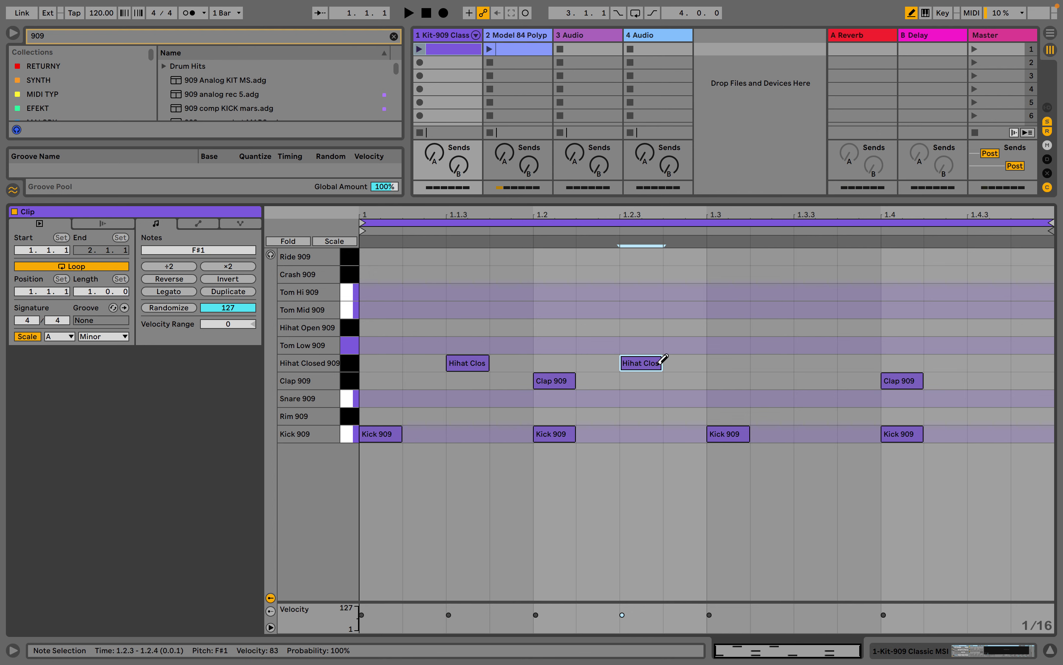
{"action": "left_click", "coordinate": [816, 362]}
{"action": "left_click", "coordinate": [978, 363]}
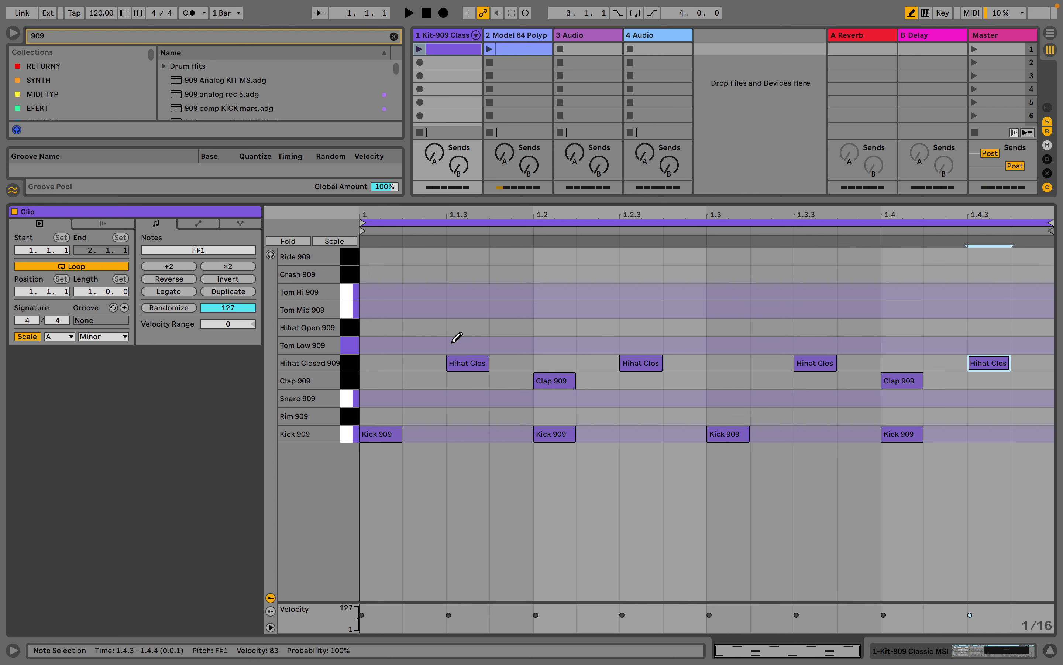
Step: Duplicate the drum loop to two bars and add Snare 909 notes in the second bar, including at 2.2.4 and 2.3.2
{"action": "left_click", "coordinate": [229, 291]}
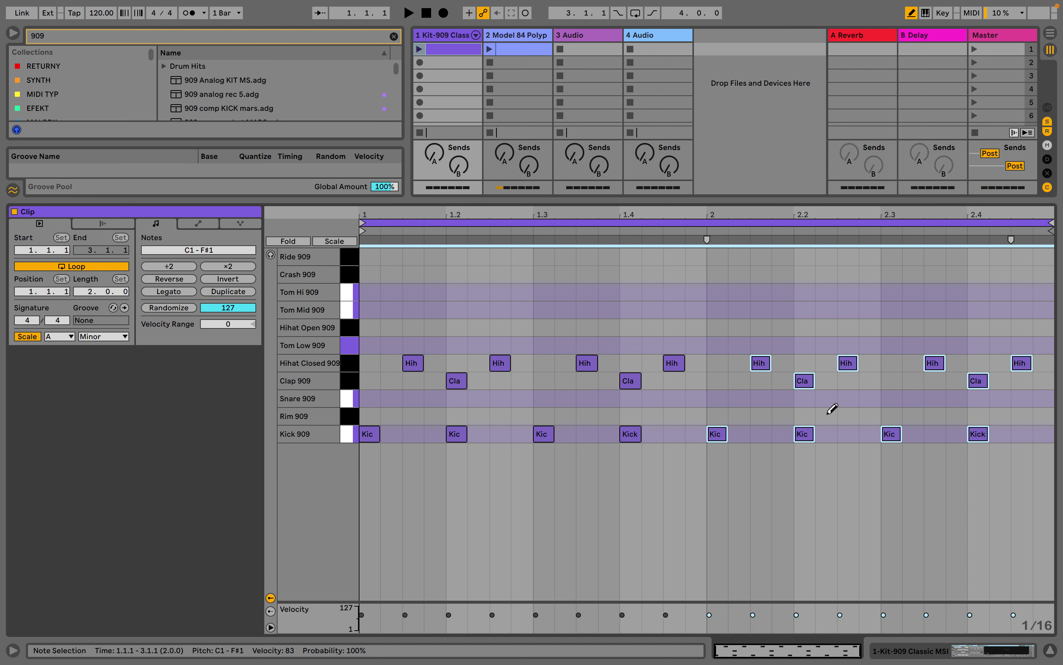
{"action": "left_click", "coordinate": [791, 416]}
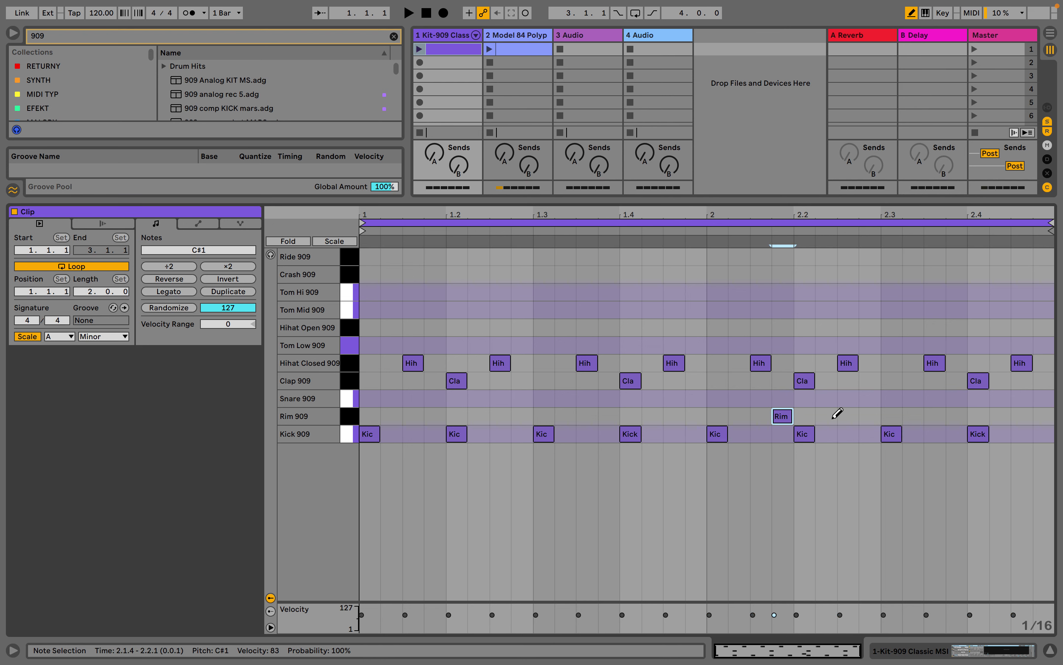
{"action": "left_click", "coordinate": [789, 416]}
{"action": "left_click", "coordinate": [783, 399]}
{"action": "left_click", "coordinate": [784, 398]}
{"action": "left_click", "coordinate": [868, 398]}
{"action": "left_click", "coordinate": [912, 399]}
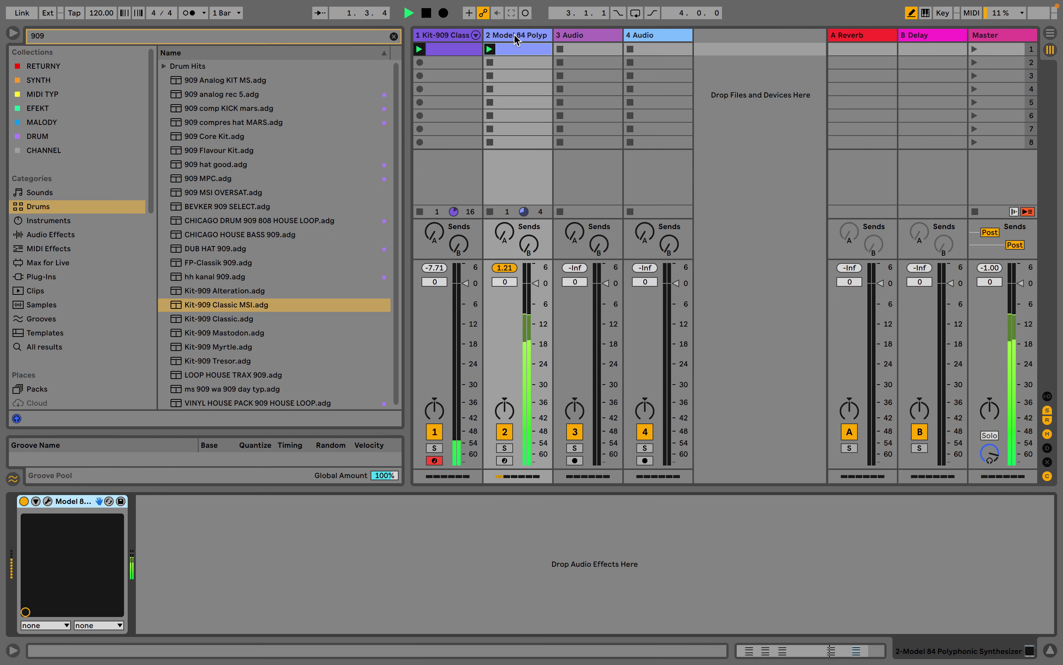
Step: Open the Model 84 synth, set LPF Env, envelope sustain and release to 0, LPF Freq to 3.9, and slightly shorten the decay
{"action": "left_click", "coordinate": [47, 500]}
{"action": "left_click_drag", "start_coordinate": [777, 188], "coordinate": [776, 214]}
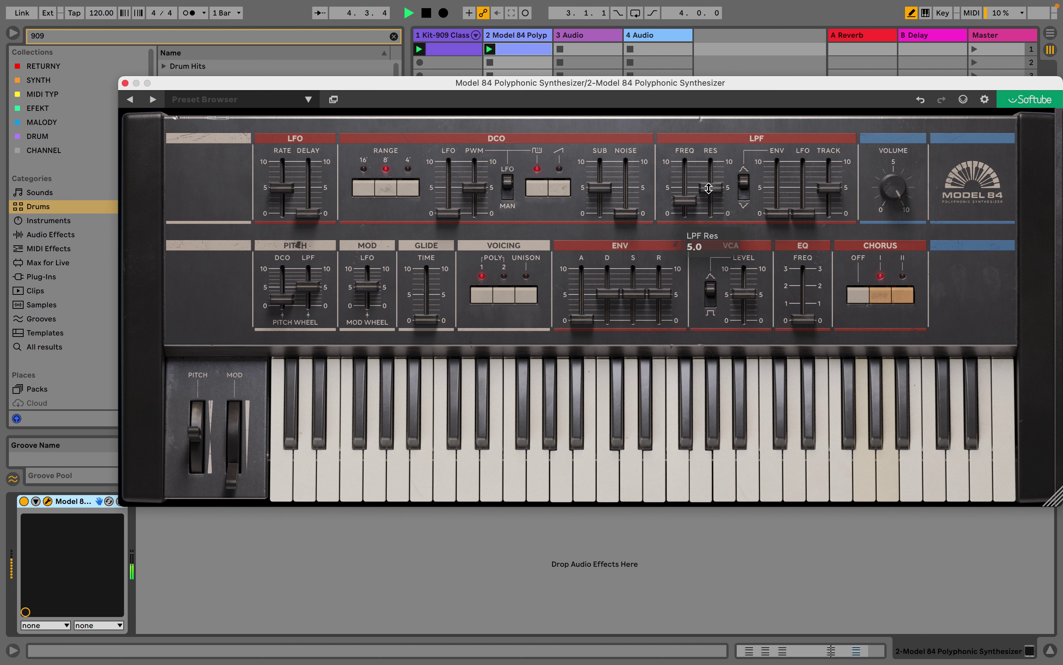
{"action": "left_click_drag", "start_coordinate": [628, 291], "coordinate": [629, 422]}
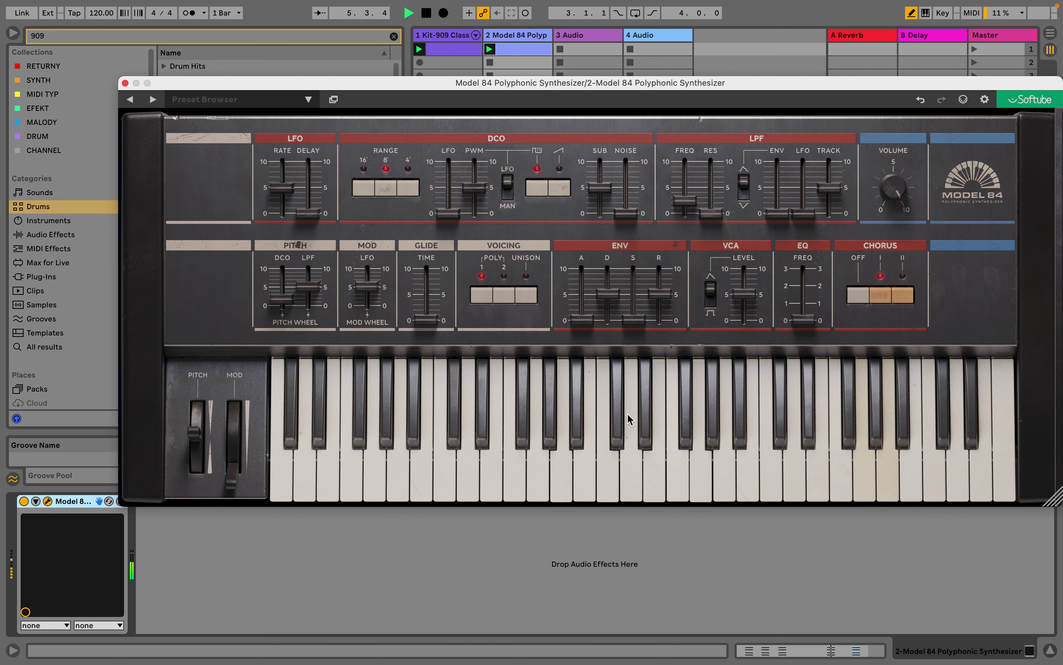
{"action": "left_click_drag", "start_coordinate": [687, 199], "coordinate": [687, 194]}
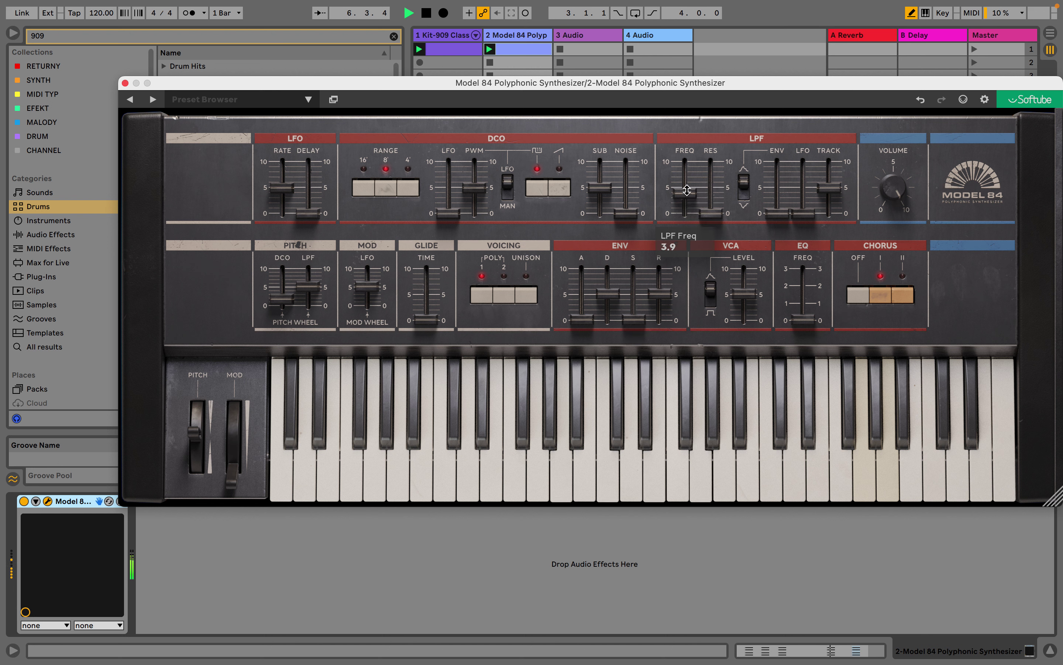
{"action": "left_click_drag", "start_coordinate": [659, 293], "coordinate": [660, 322]}
{"action": "left_click_drag", "start_coordinate": [608, 294], "coordinate": [607, 302]}
Step: Enable the DCO's sawtooth wave, raise the LPF resonance slightly, switch the chorus off and close the synth
{"action": "left_click", "coordinate": [559, 188]}
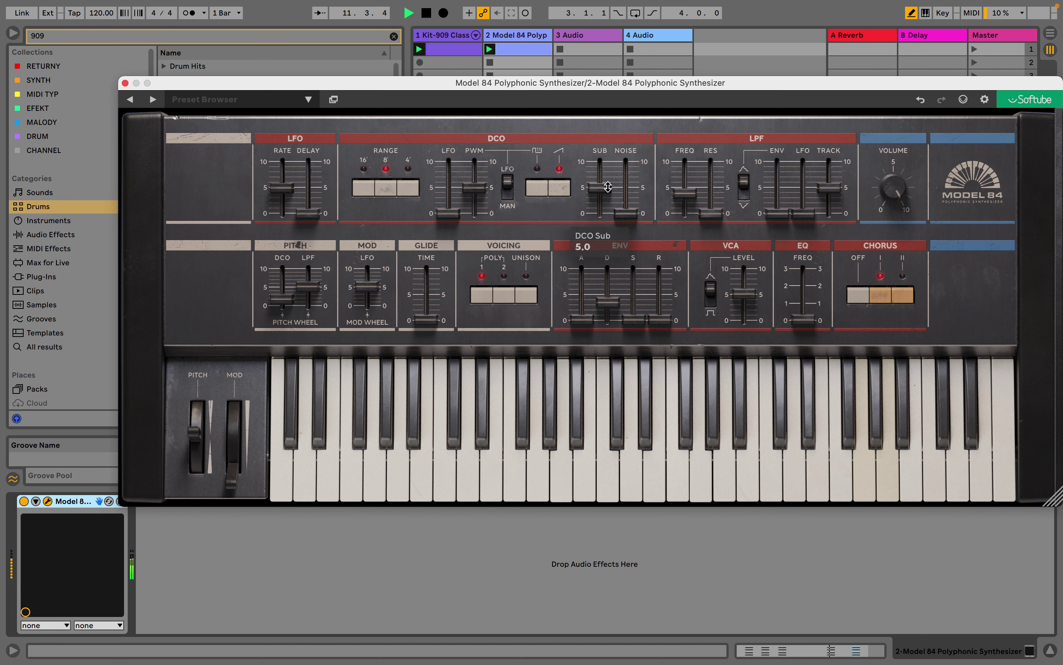
{"action": "left_click_drag", "start_coordinate": [608, 189], "coordinate": [608, 199]}
{"action": "left_click_drag", "start_coordinate": [711, 213], "coordinate": [716, 203]}
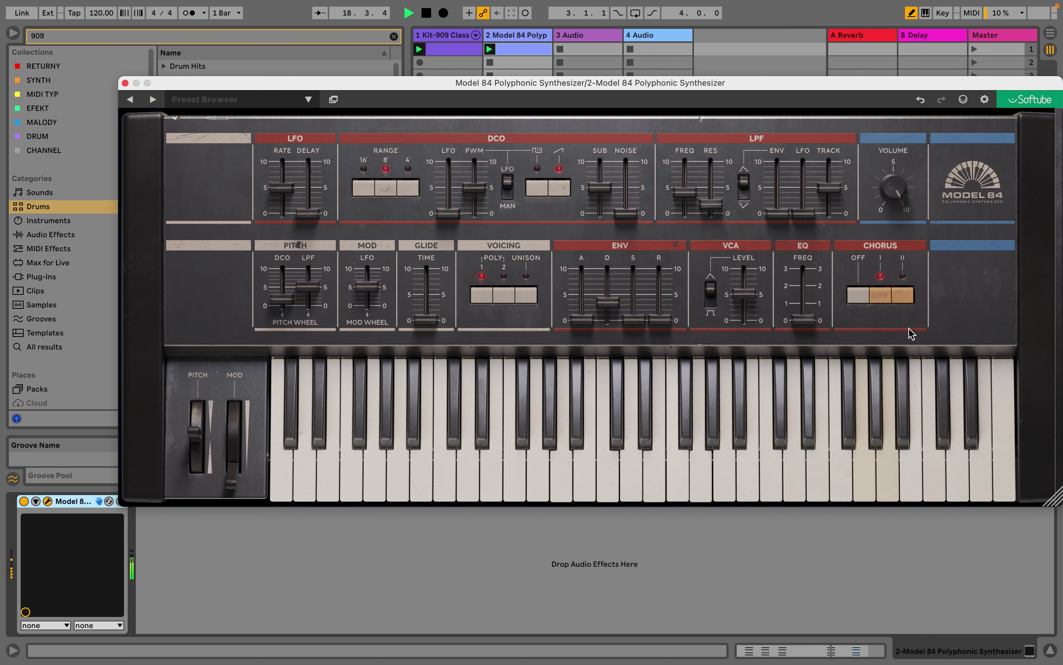
{"action": "left_click", "coordinate": [858, 295]}
{"action": "left_click", "coordinate": [124, 83]}
Step: Open the Model 84 chord clip with only scale notes shown and duplicate its loop to two bars
{"action": "double_click", "coordinate": [527, 50]}
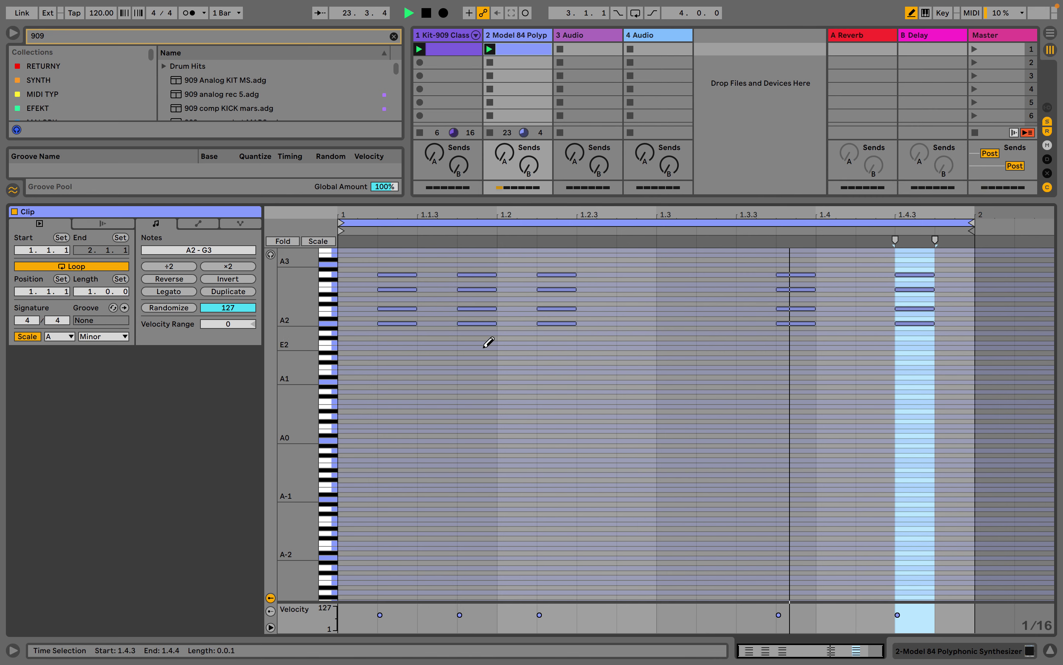
{"action": "left_click", "coordinate": [319, 242]}
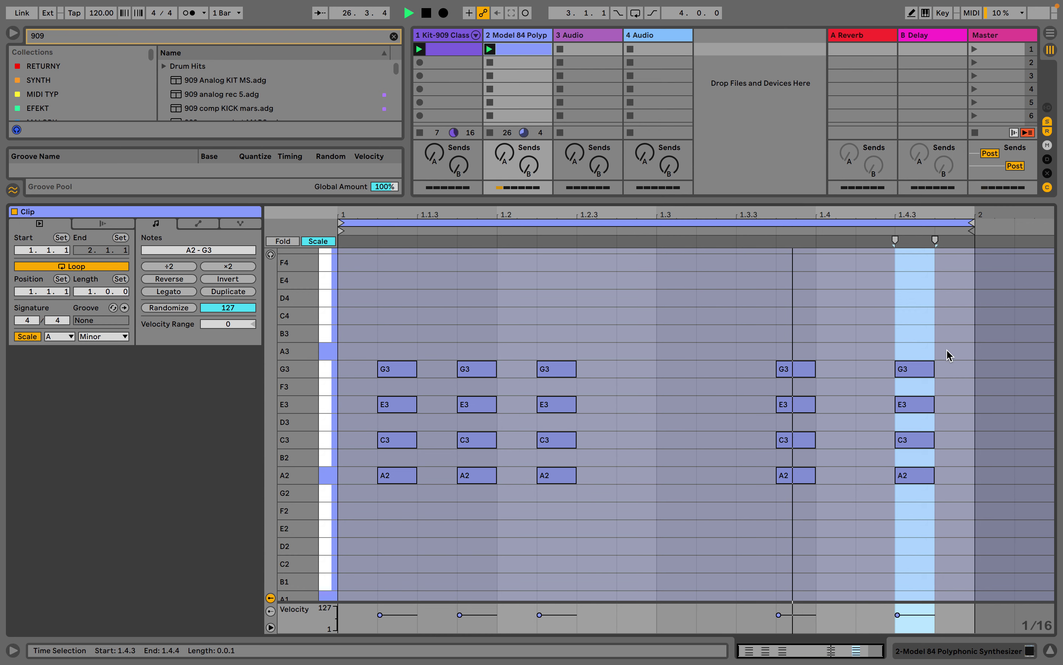
{"action": "left_click", "coordinate": [248, 294]}
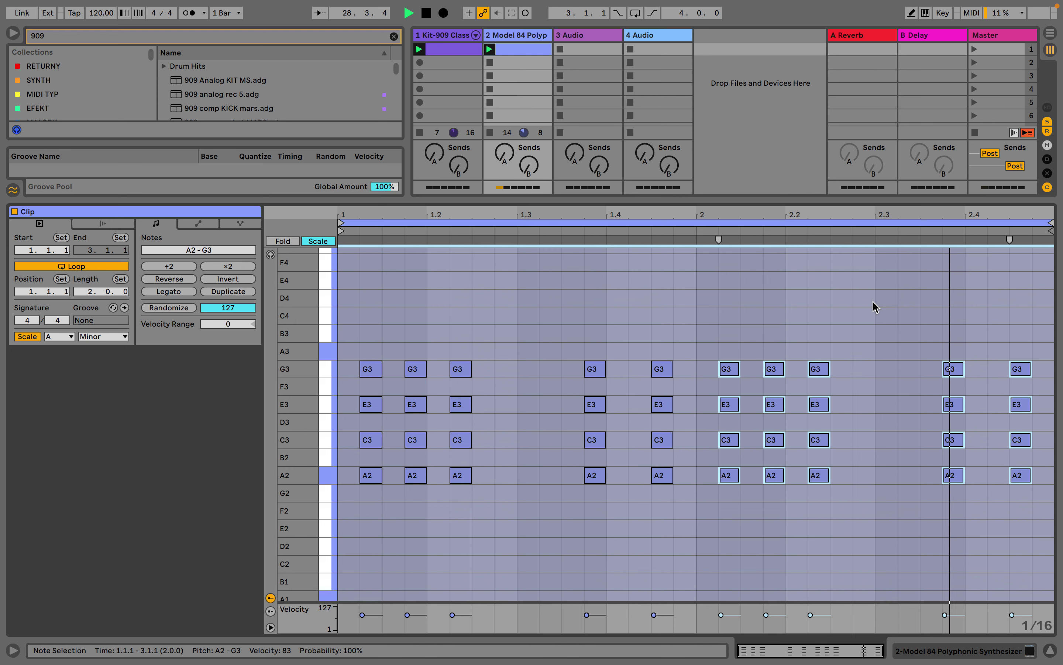
Step: Raise the second bar's last two chords by four scale steps, and move their B3 and D4 notes down an octave
{"action": "left_click_drag", "start_coordinate": [1047, 349], "coordinate": [890, 524]}
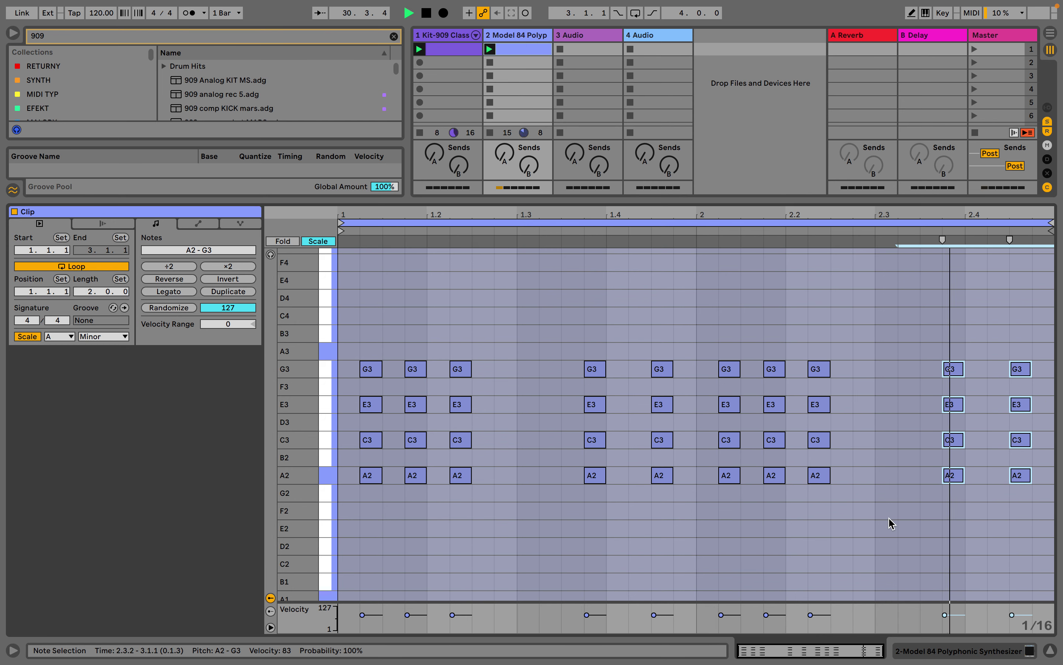
{"action": "key", "text": "Up"}
{"action": "key", "text": "Up"}
{"action": "key", "text": "Up"}
{"action": "key", "text": "Up"}
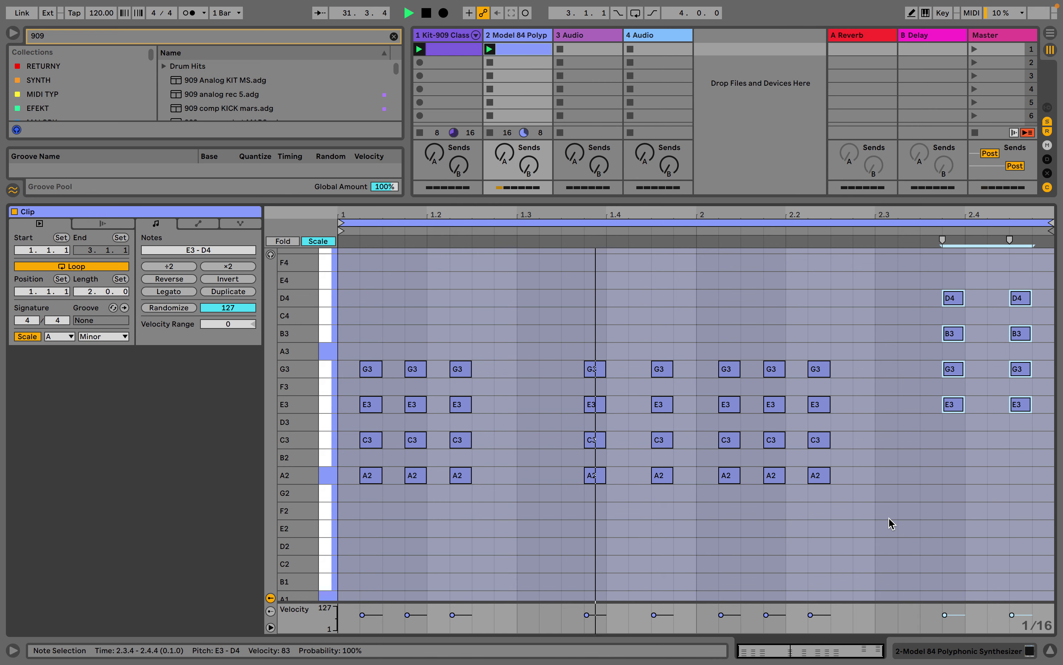
{"action": "left_click_drag", "start_coordinate": [1047, 256], "coordinate": [938, 343]}
{"action": "key", "text": "shift+Down"}
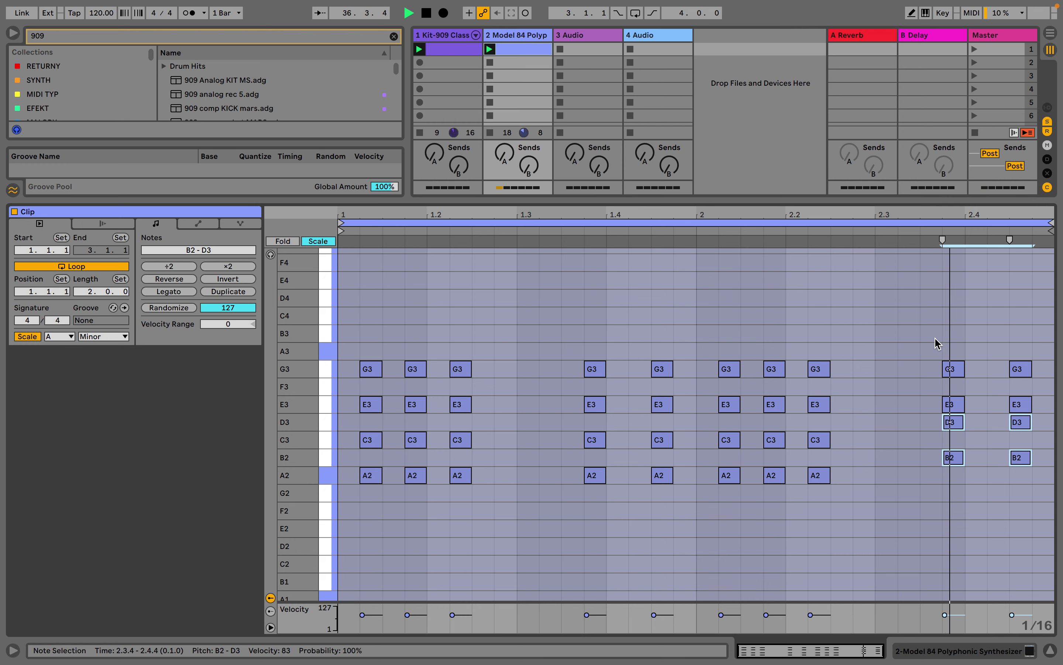
Step: Revoice the second bar's last two chords, moving the D3 notes up an octave to D4 while keeping B2 at the bottom
{"action": "key", "text": "shift+Up"}
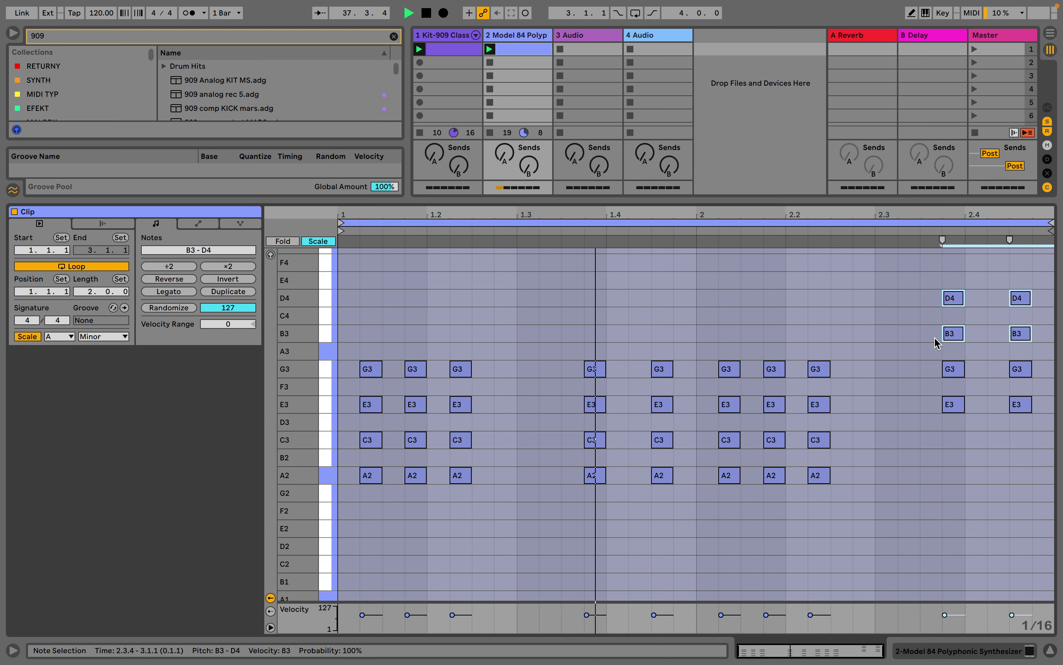
{"action": "left_click_drag", "start_coordinate": [1047, 286], "coordinate": [941, 306]}
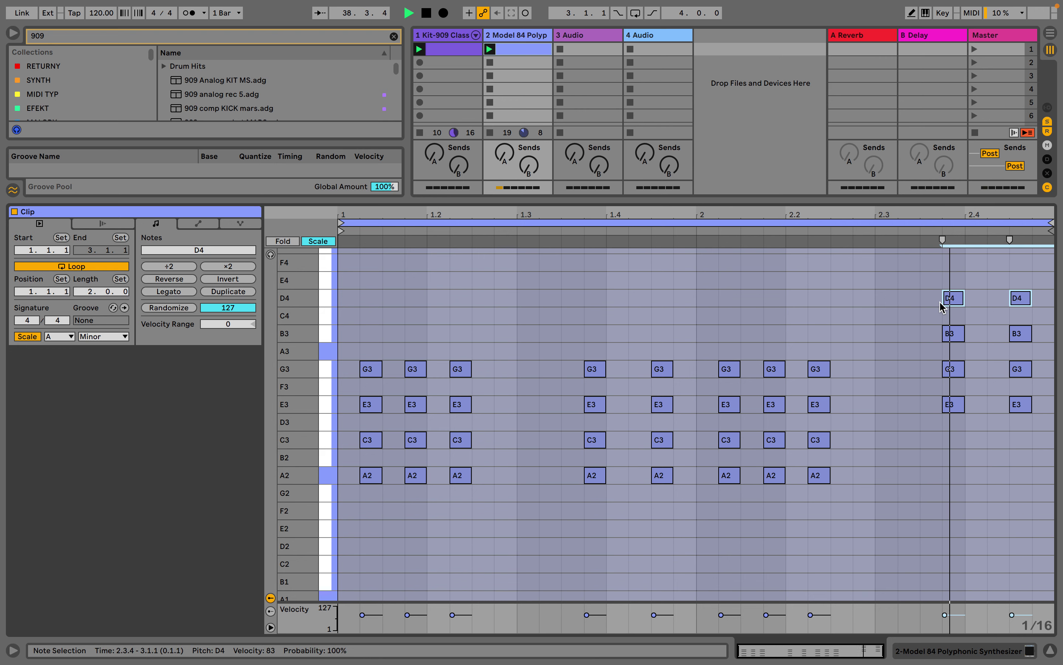
{"action": "key", "text": "shift+Down"}
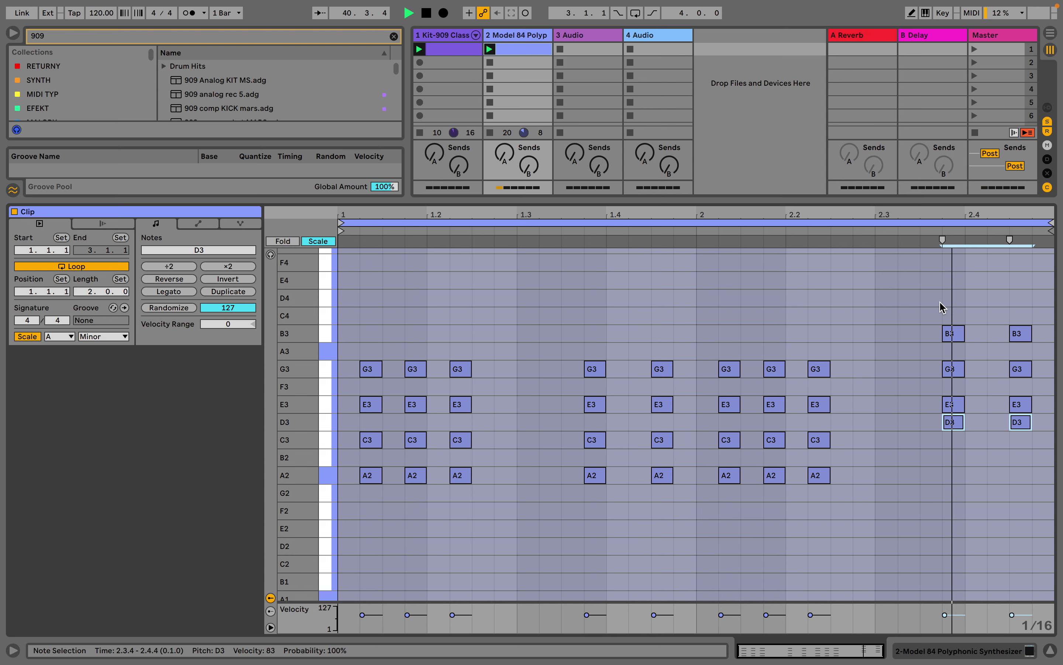
{"action": "key", "text": "shift+Up"}
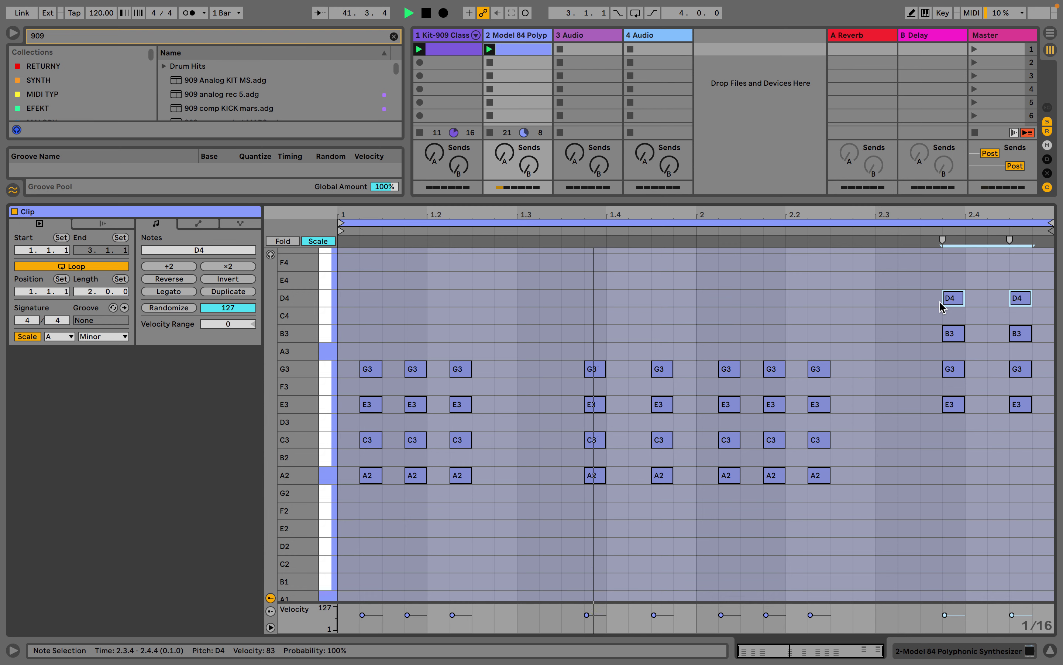
{"action": "left_click_drag", "start_coordinate": [1046, 314], "coordinate": [950, 345]}
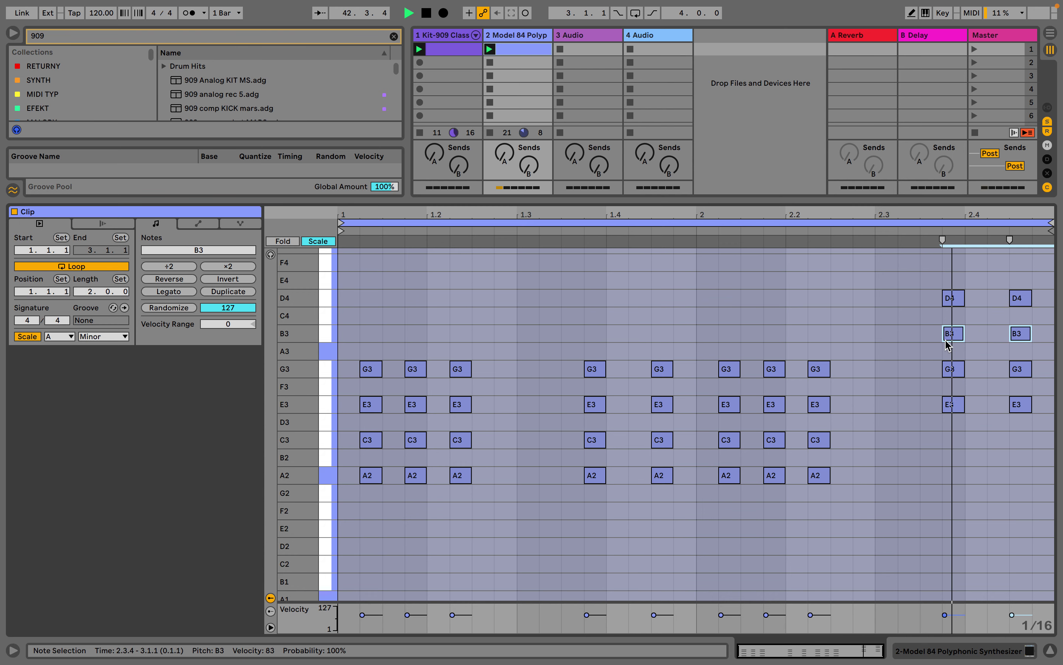
{"action": "key", "text": "shift+Down"}
Step: Raise the C3 notes of the A minor chords an octave to C4 and slightly shorten every note in the clip
{"action": "left_click_drag", "start_coordinate": [879, 424], "coordinate": [272, 455]}
{"action": "key", "text": "shift+Up"}
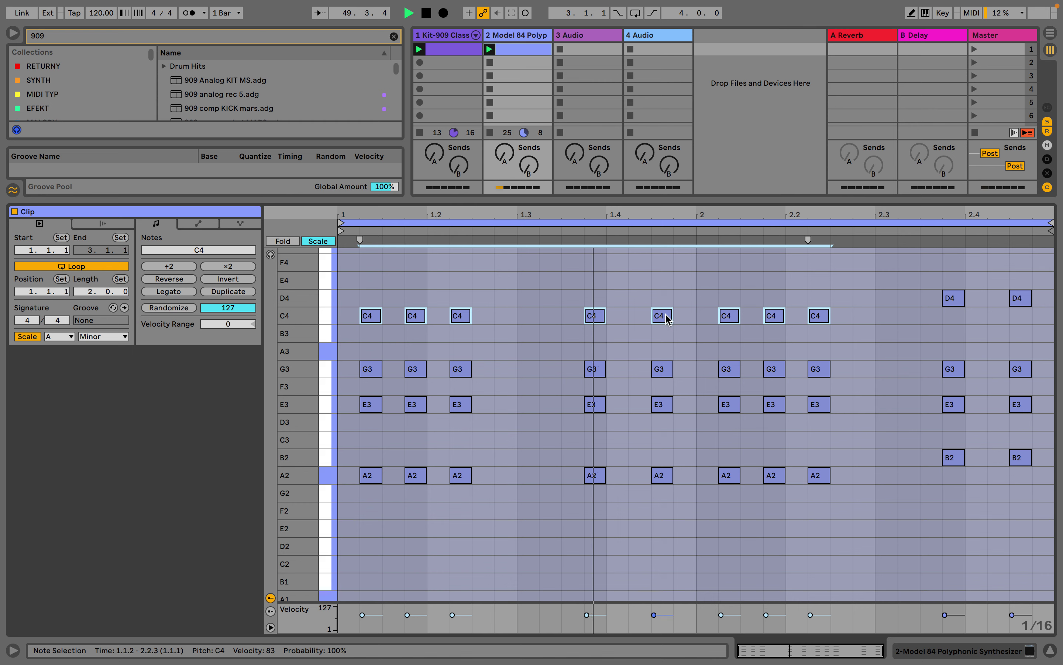
{"action": "left_click_drag", "start_coordinate": [1024, 283], "coordinate": [330, 536]}
{"action": "left_click_drag", "start_coordinate": [380, 478], "coordinate": [377, 478]}
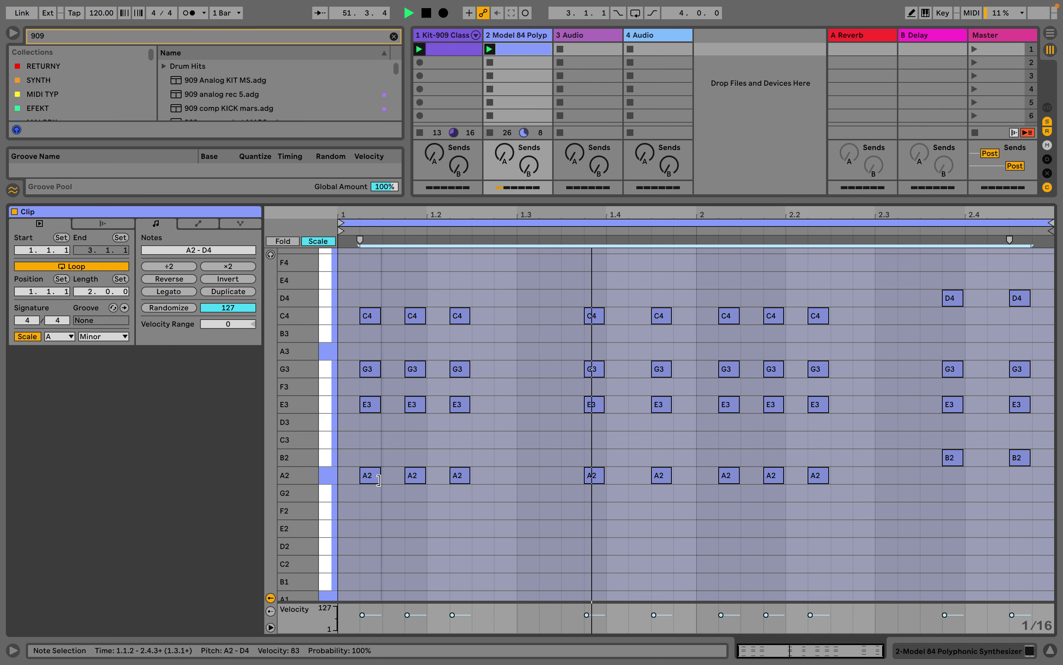
Step: Open the Model 84 synth, slightly lengthen the envelope release and set LPF Env to 2.0
{"action": "left_click_drag", "start_coordinate": [528, 200], "coordinate": [527, 488]}
{"action": "left_click", "coordinate": [48, 501]}
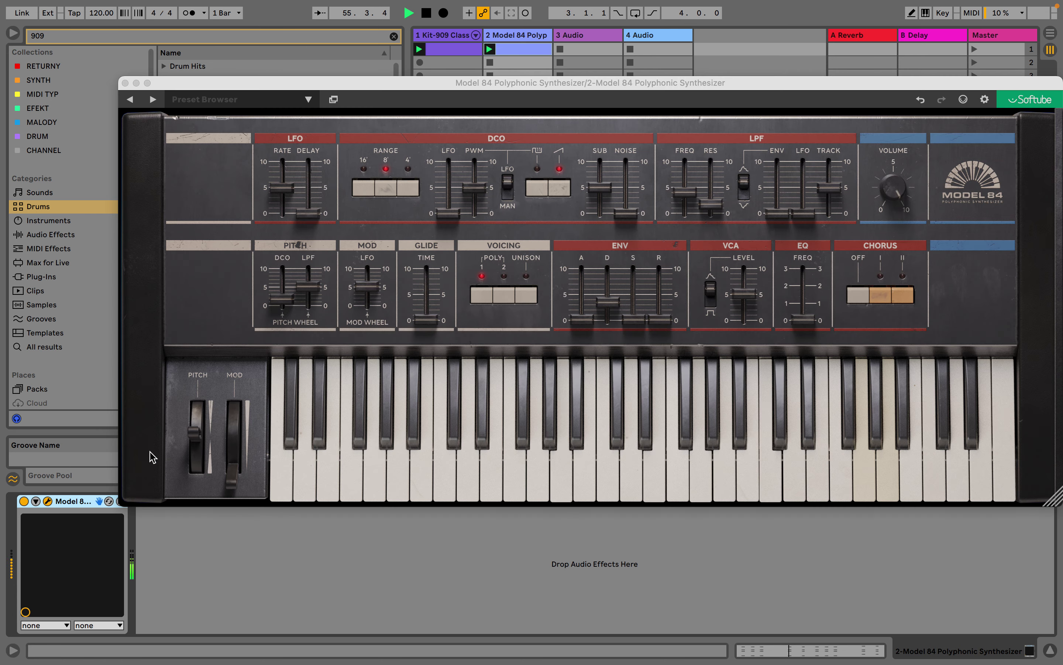
{"action": "left_click_drag", "start_coordinate": [608, 303], "coordinate": [663, 316]}
{"action": "mouse_move", "coordinate": [777, 214]}
{"action": "left_mouse_down"}
{"action": "mouse_move", "coordinate": [780, 182]}
{"action": "mouse_move", "coordinate": [778, 205]}
{"action": "left_mouse_up"}
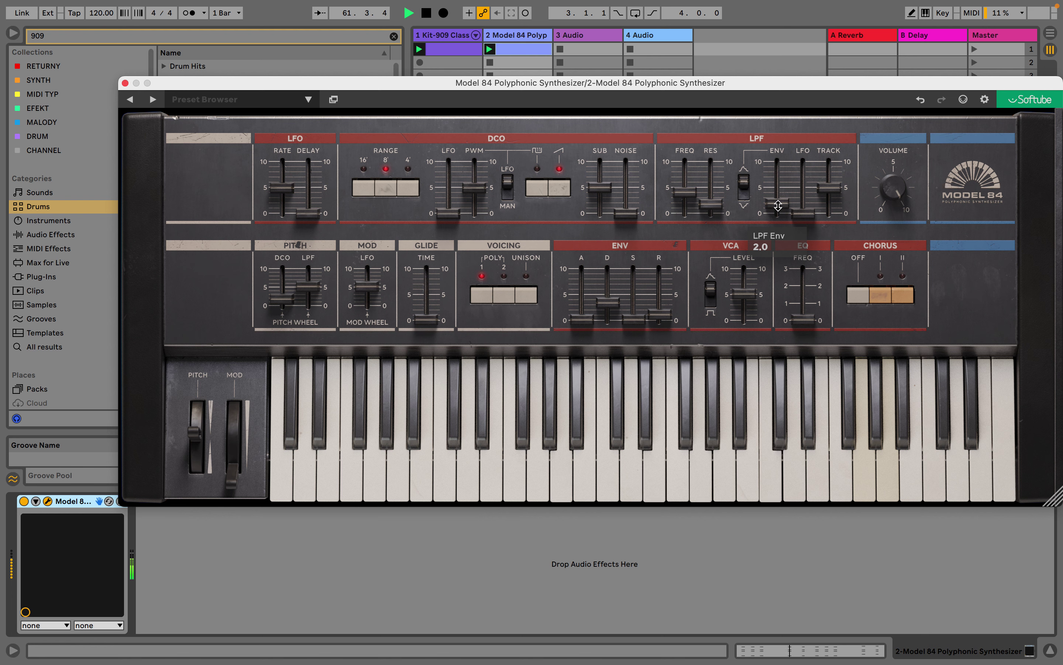
Step: Lower the Model 84's LPF frequency slightly, raise its resonance to about the middle and fine-tune the LPF envelope amount
{"action": "left_click_drag", "start_coordinate": [782, 88], "coordinate": [722, 88]}
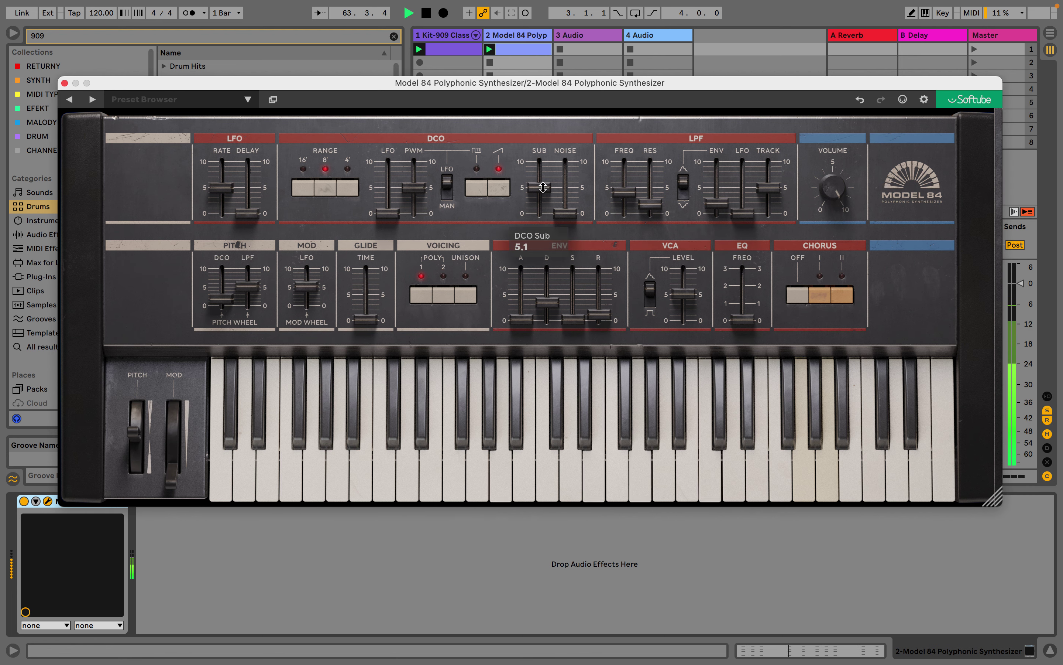
{"action": "mouse_move", "coordinate": [619, 193]}
{"action": "left_click_drag", "start_coordinate": [619, 194], "coordinate": [619, 200]}
{"action": "left_click_drag", "start_coordinate": [650, 203], "coordinate": [650, 188]}
{"action": "left_click_drag", "start_coordinate": [717, 204], "coordinate": [721, 205]}
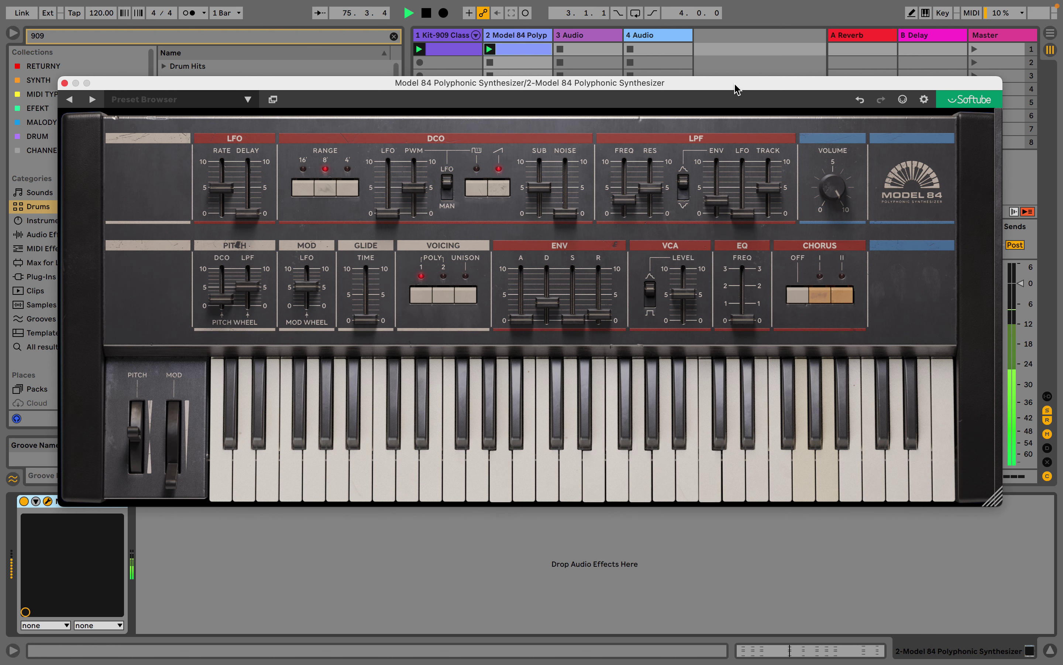
Step: Reveal the Model 84's extended controls, add a small amount of velocity to the filter and close the synth
{"action": "left_click_drag", "start_coordinate": [733, 87], "coordinate": [721, 88]}
{"action": "left_click", "coordinate": [979, 182]}
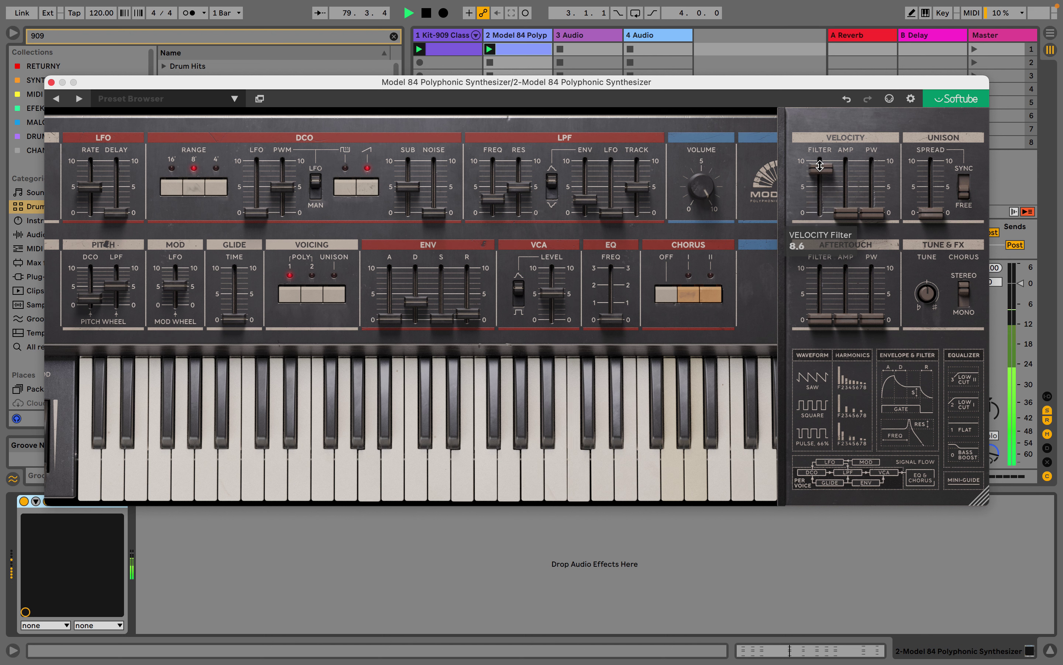
{"action": "mouse_move", "coordinate": [818, 212]}
{"action": "left_mouse_down"}
{"action": "mouse_move", "coordinate": [818, 174]}
{"action": "mouse_move", "coordinate": [818, 199]}
{"action": "left_mouse_up"}
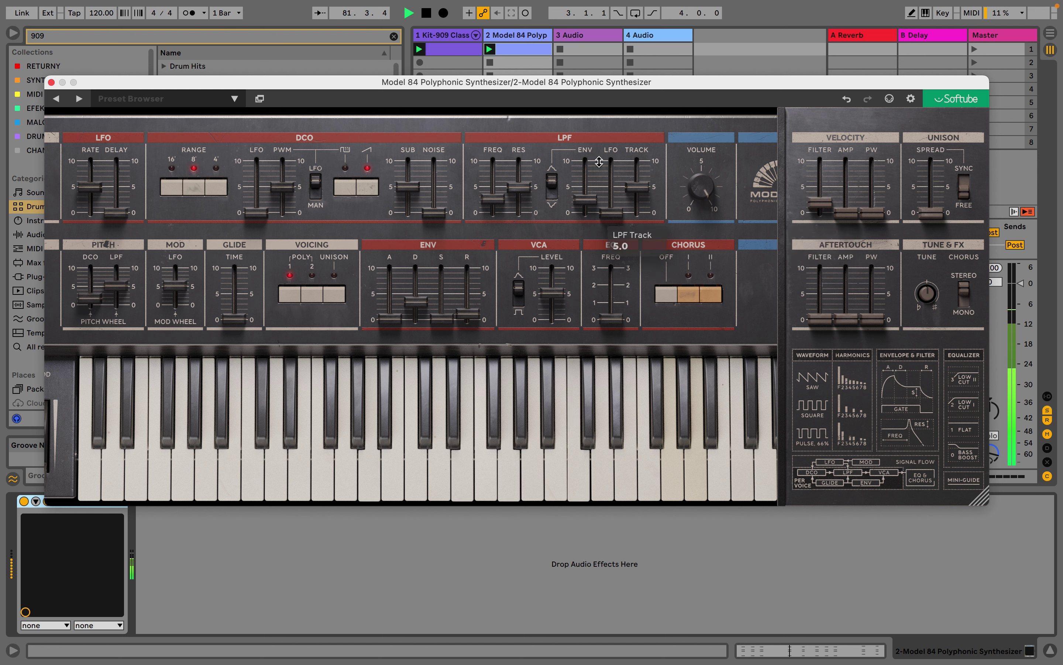
{"action": "left_click", "coordinate": [52, 82]}
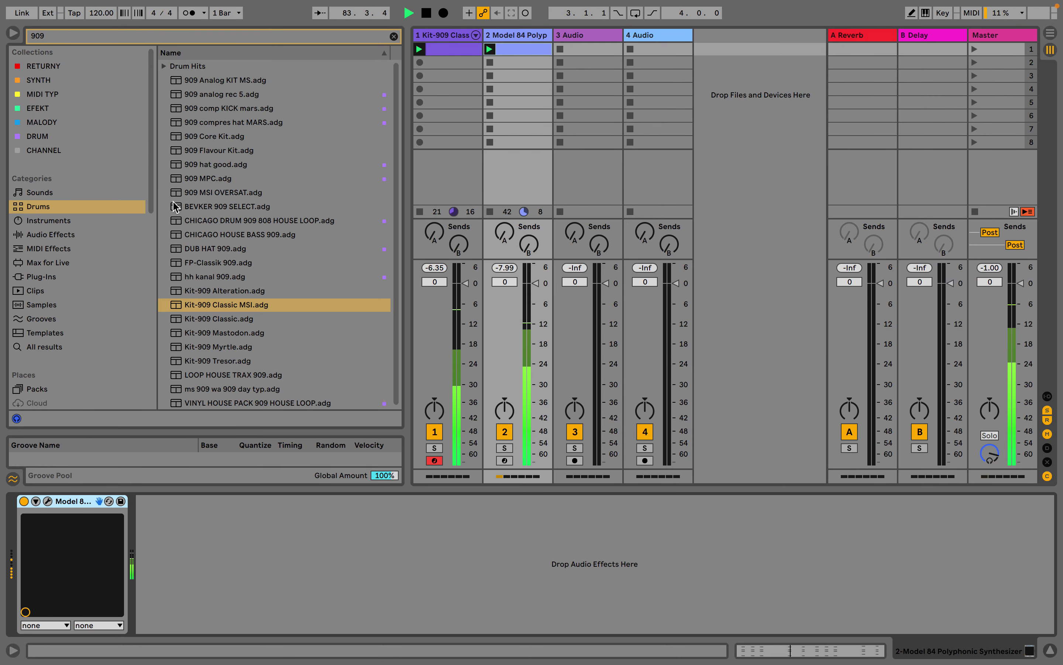
Step: Clear the 909 browser search and load the UADx Galaxy Tape Echo plug-in on the Model 84 track
{"action": "left_click", "coordinate": [66, 233]}
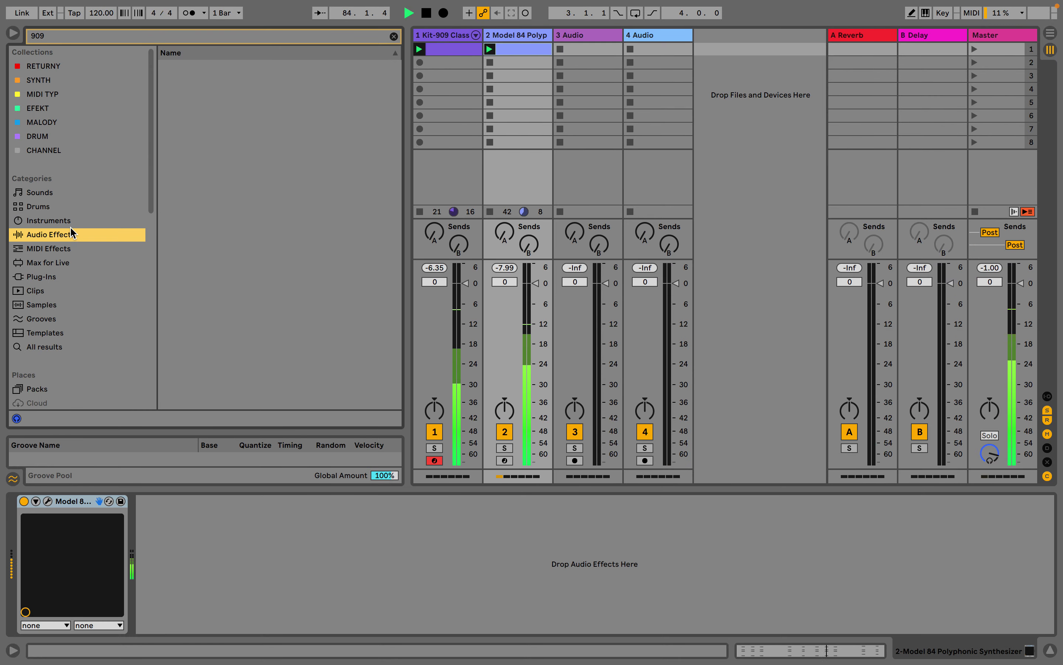
{"action": "left_click", "coordinate": [394, 36]}
{"action": "left_click", "coordinate": [57, 277]}
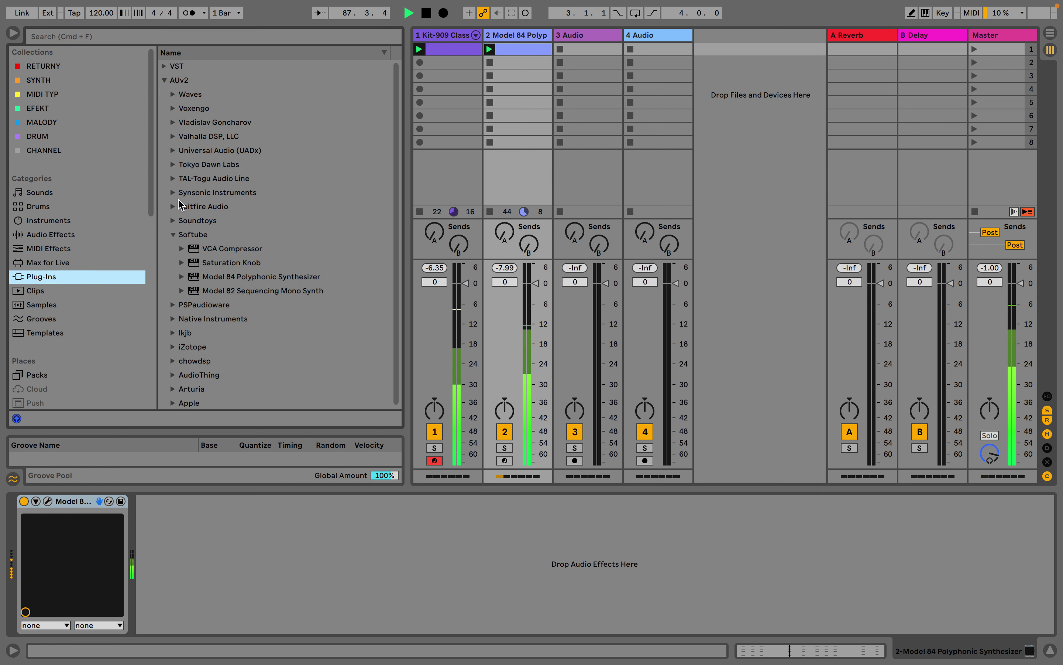
{"action": "left_click", "coordinate": [64, 235]}
{"action": "left_click", "coordinate": [40, 276]}
{"action": "double_click", "coordinate": [260, 88]}
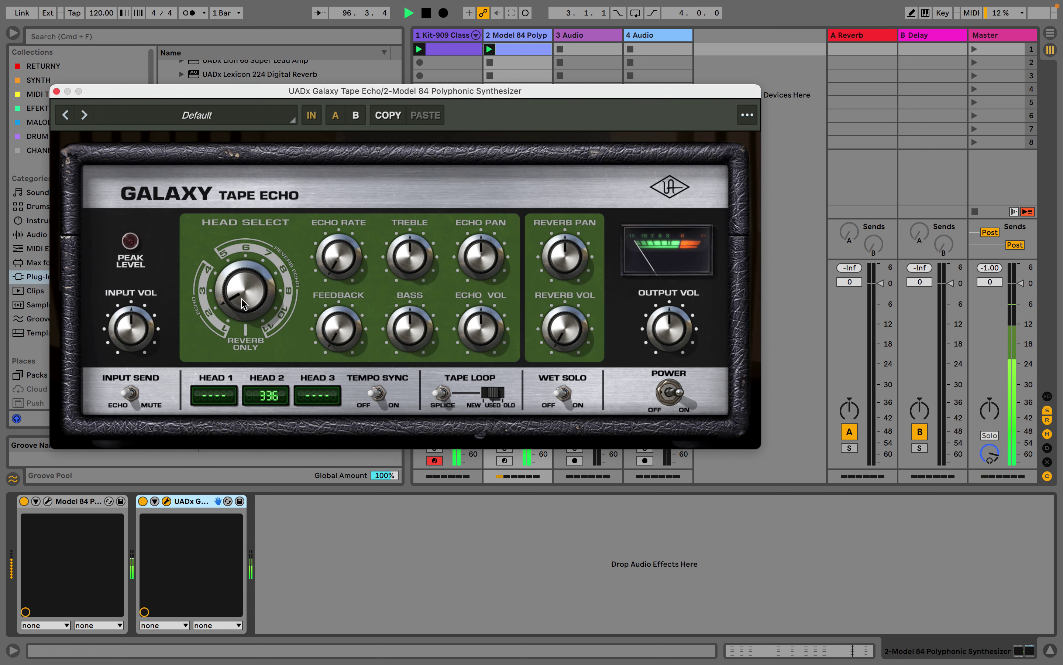
Step: Adjust the tape echo's head selection and tape age, set a low reverb volume, pan echo left and reverb right, and close the plug-in
{"action": "left_click_drag", "start_coordinate": [243, 303], "coordinate": [245, 282]}
{"action": "left_click_drag", "start_coordinate": [561, 288], "coordinate": [562, 297]}
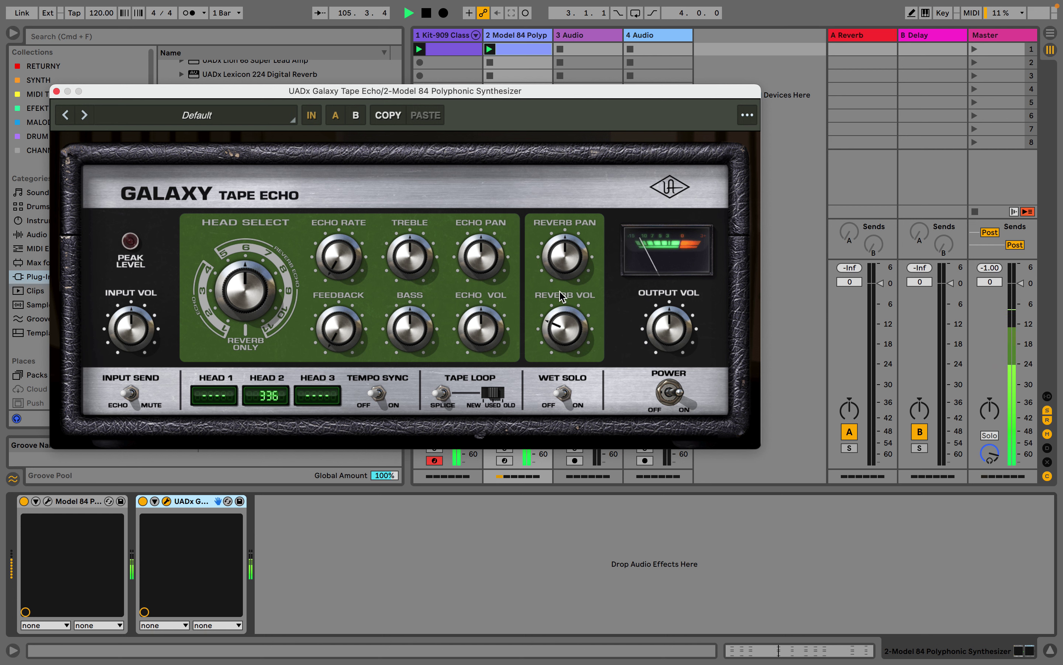
{"action": "left_click_drag", "start_coordinate": [492, 271], "coordinate": [493, 280]}
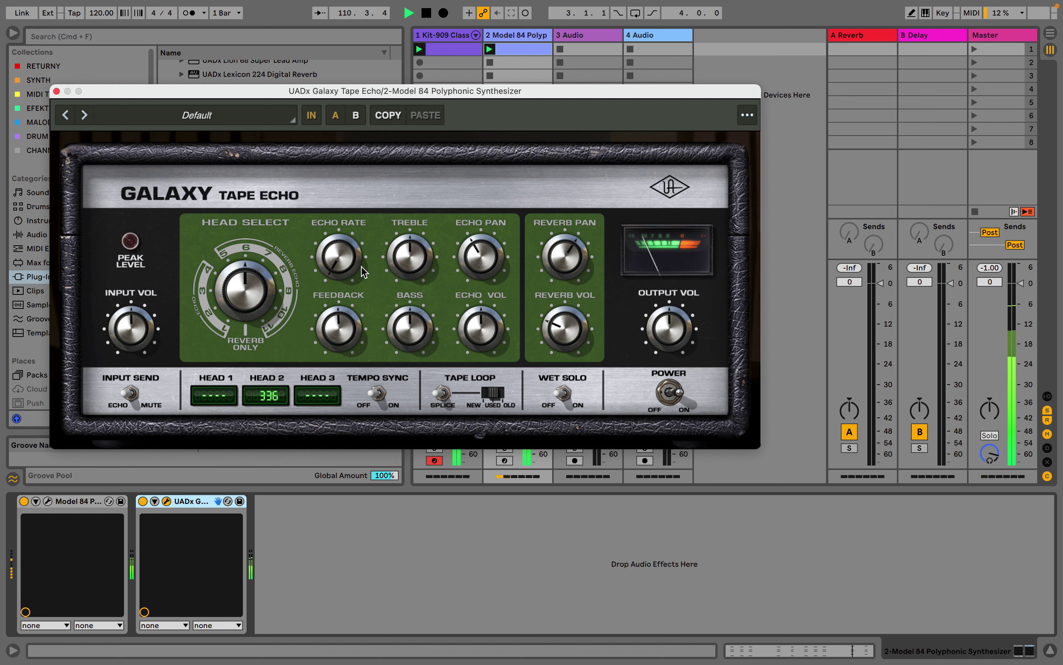
{"action": "left_click", "coordinate": [499, 398]}
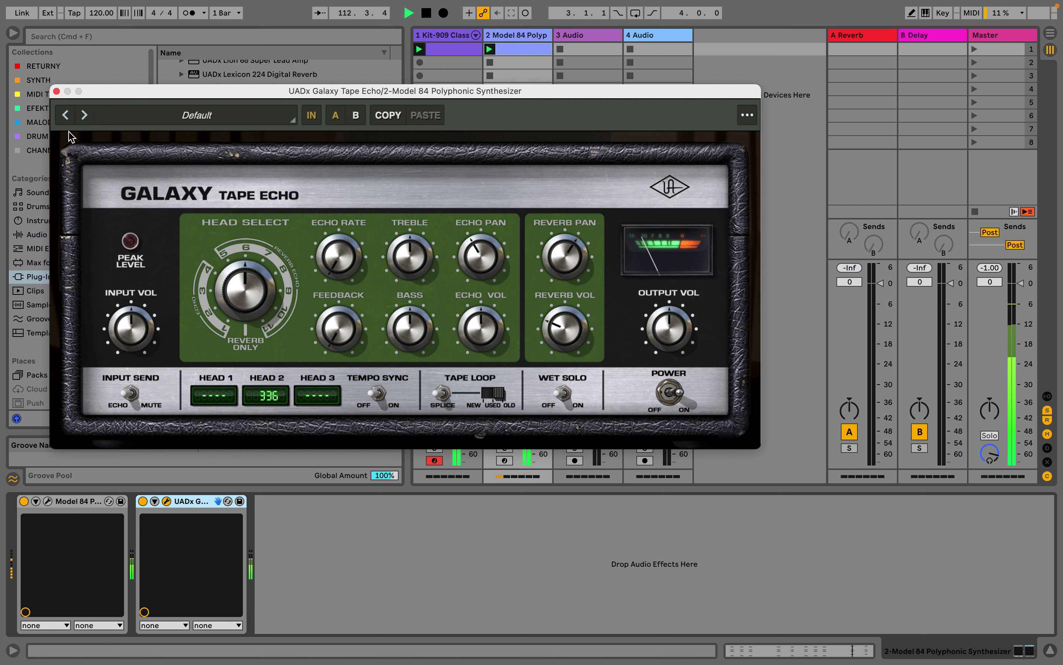
{"action": "left_click", "coordinate": [56, 91]}
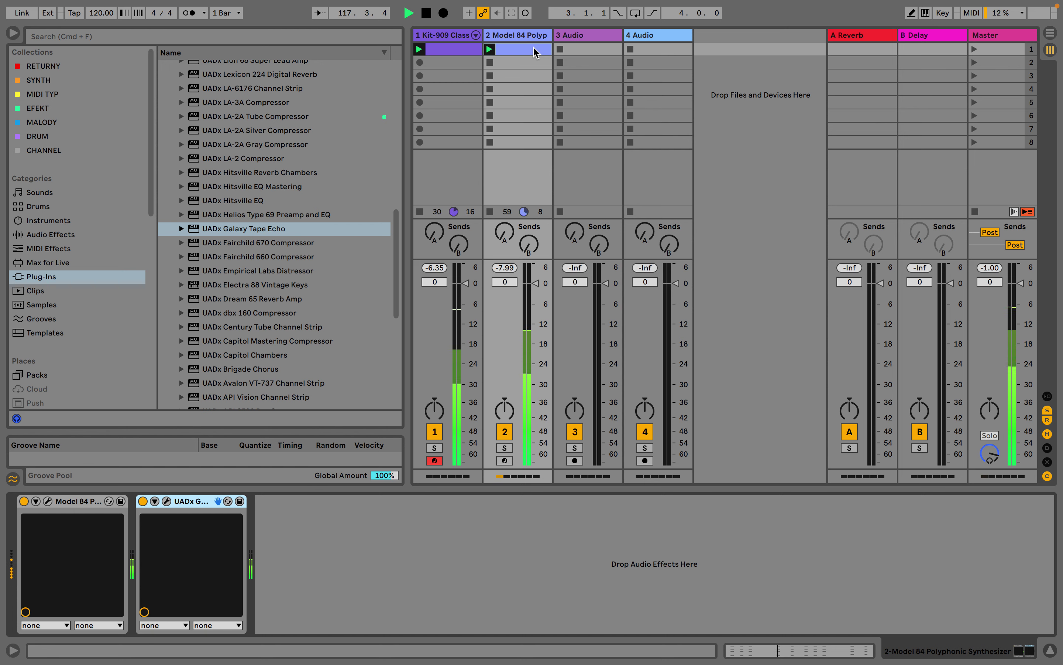
Step: Find UADx Studio D Chorus among the Universal Audio plug-ins and add it after the tape echo on the synth track
{"action": "scroll", "coordinate": [280, 178], "scroll_direction": "up", "scroll_amount": 4}
{"action": "scroll", "coordinate": [279, 178], "scroll_direction": "up", "scroll_amount": 4}
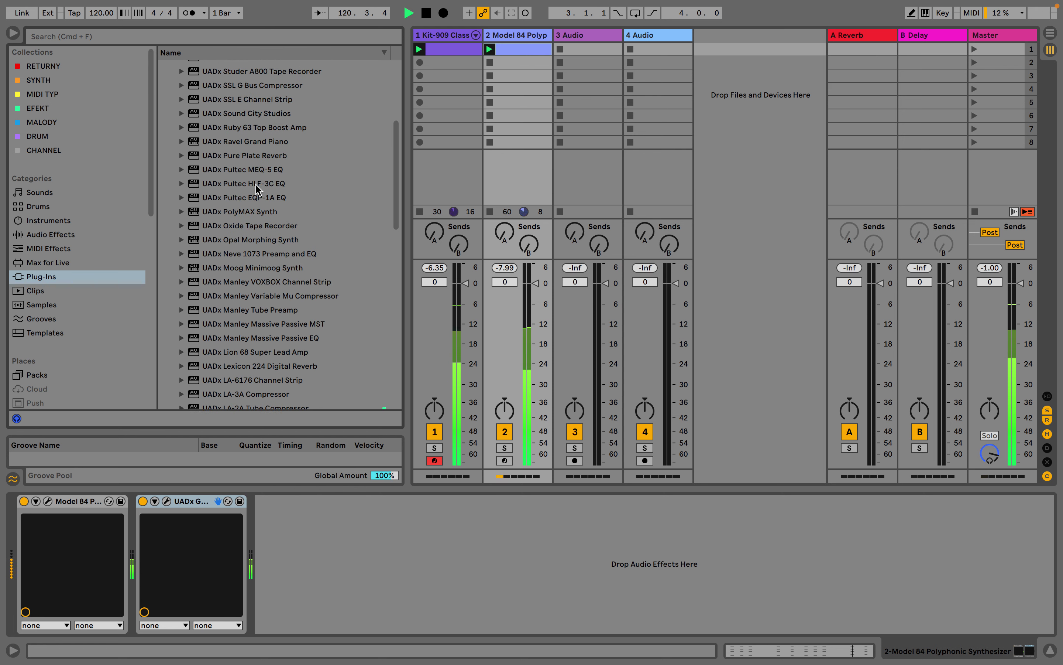
{"action": "scroll", "coordinate": [257, 189], "scroll_direction": "up", "scroll_amount": 3}
{"action": "scroll", "coordinate": [257, 189], "scroll_direction": "up", "scroll_amount": 2}
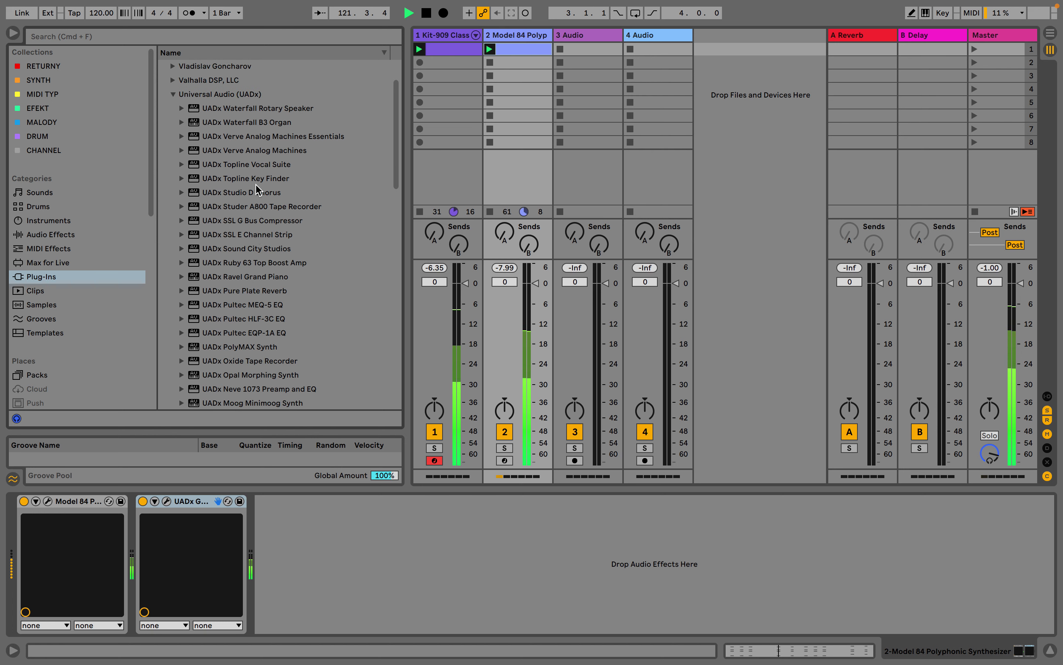
{"action": "left_click_drag", "start_coordinate": [257, 192], "coordinate": [361, 606]}
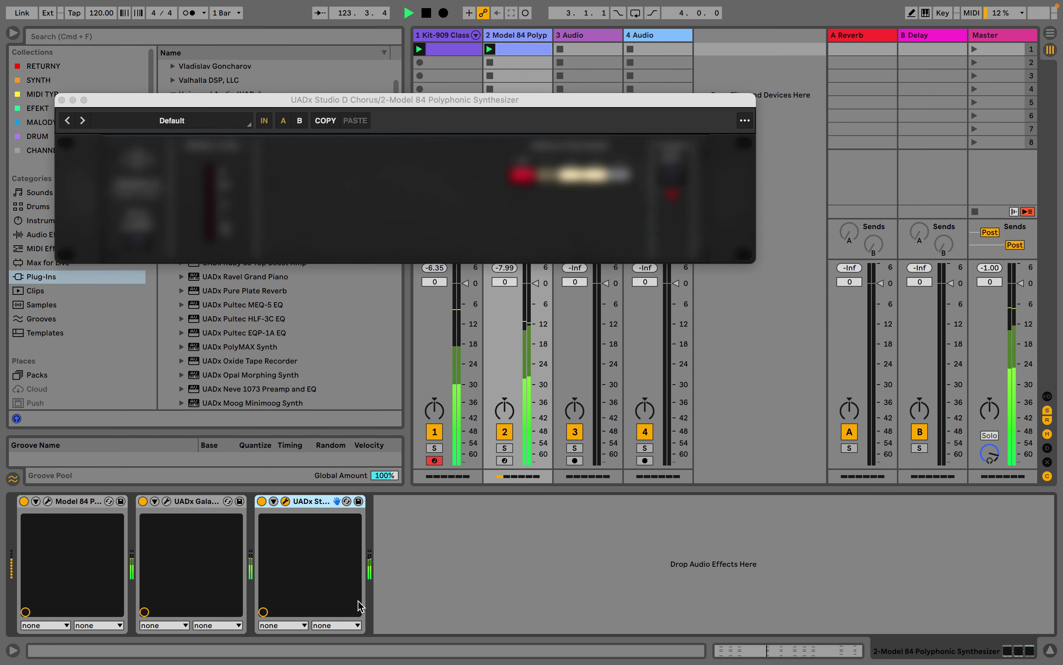
Step: Set the Studio D Chorus to modulation mode 3, toggle its stereo/mono input and close the plug-in
{"action": "left_click", "coordinate": [578, 176]}
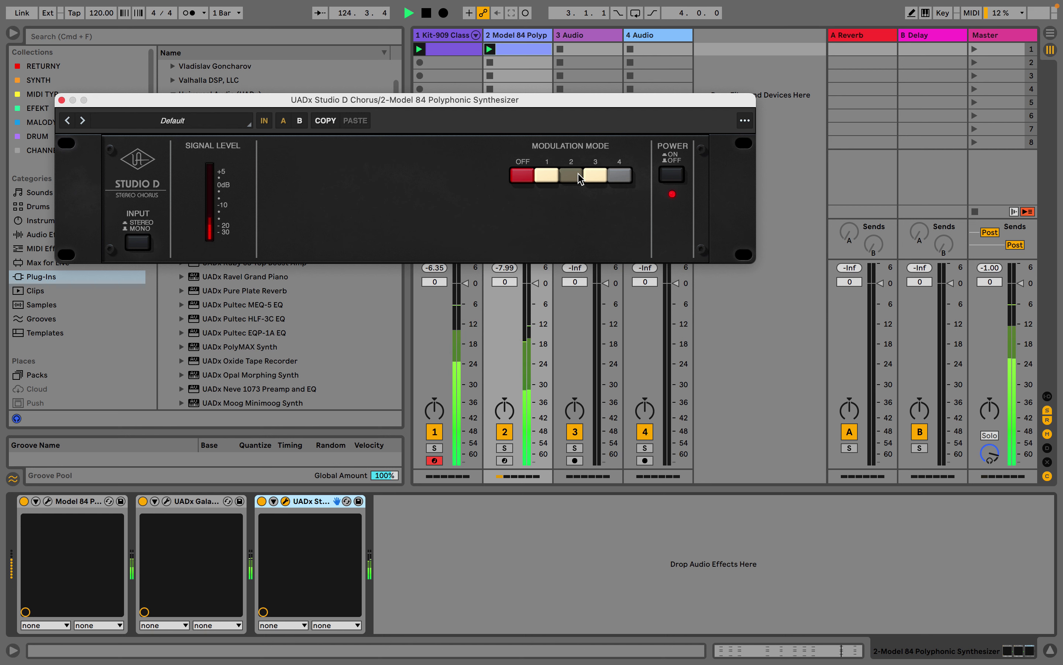
{"action": "left_click", "coordinate": [589, 178]}
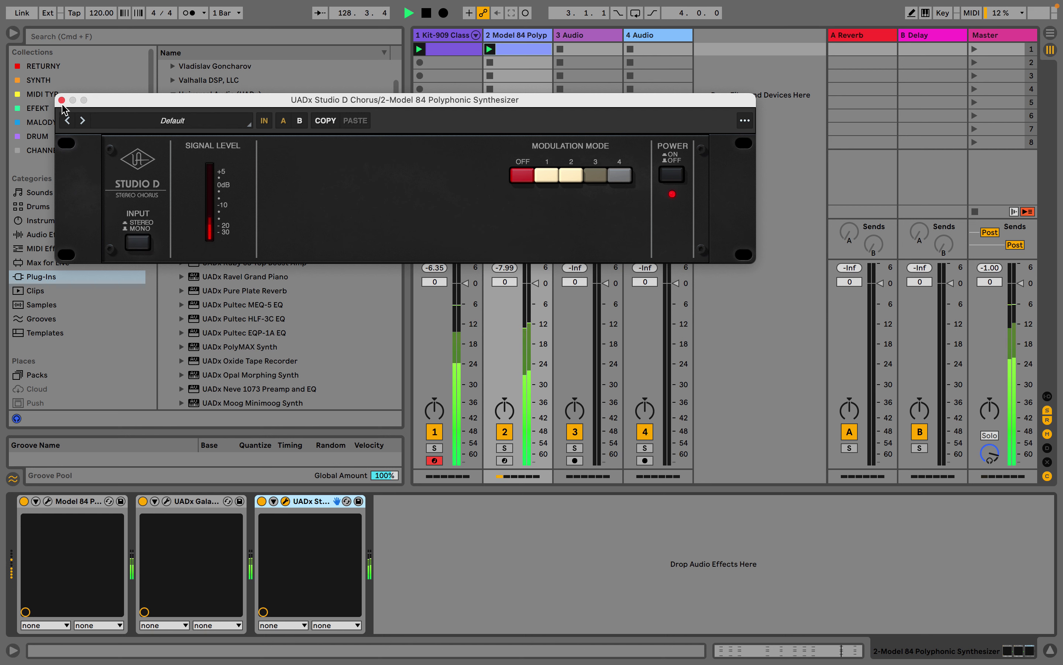
{"action": "left_click", "coordinate": [139, 245]}
{"action": "left_click", "coordinate": [61, 100]}
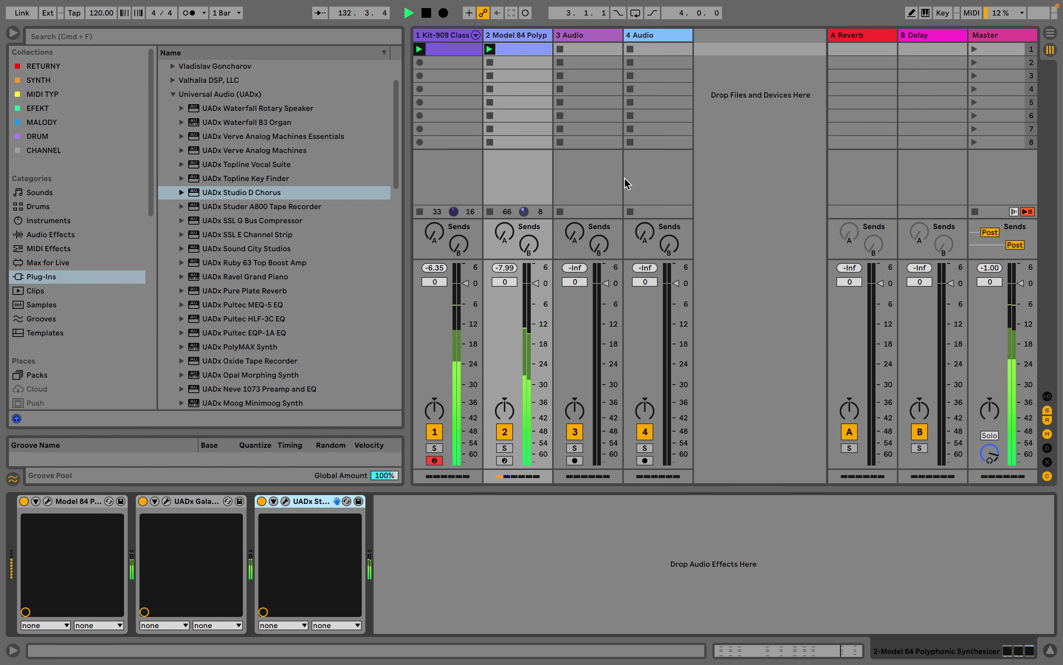
Step: Add the UADx Pultec MEQ-5 EQ after the chorus, set its dip frequency to 500, boost and tune the upper peak, and close it
{"action": "left_click", "coordinate": [255, 308]}
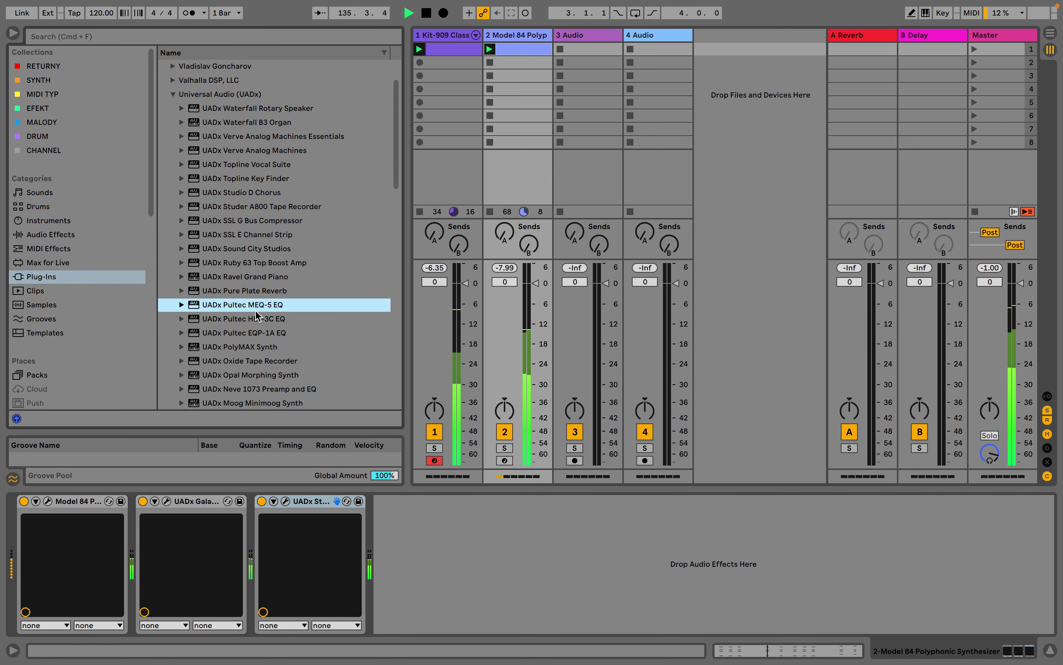
{"action": "left_click_drag", "start_coordinate": [248, 304], "coordinate": [411, 537]}
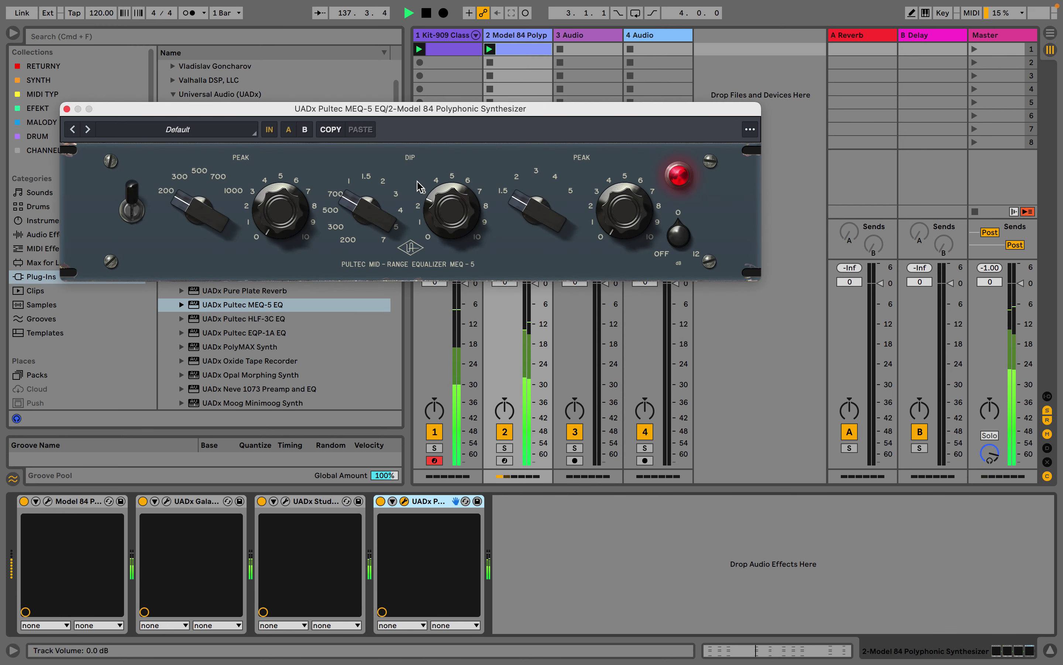
{"action": "left_click_drag", "start_coordinate": [353, 203], "coordinate": [354, 216]}
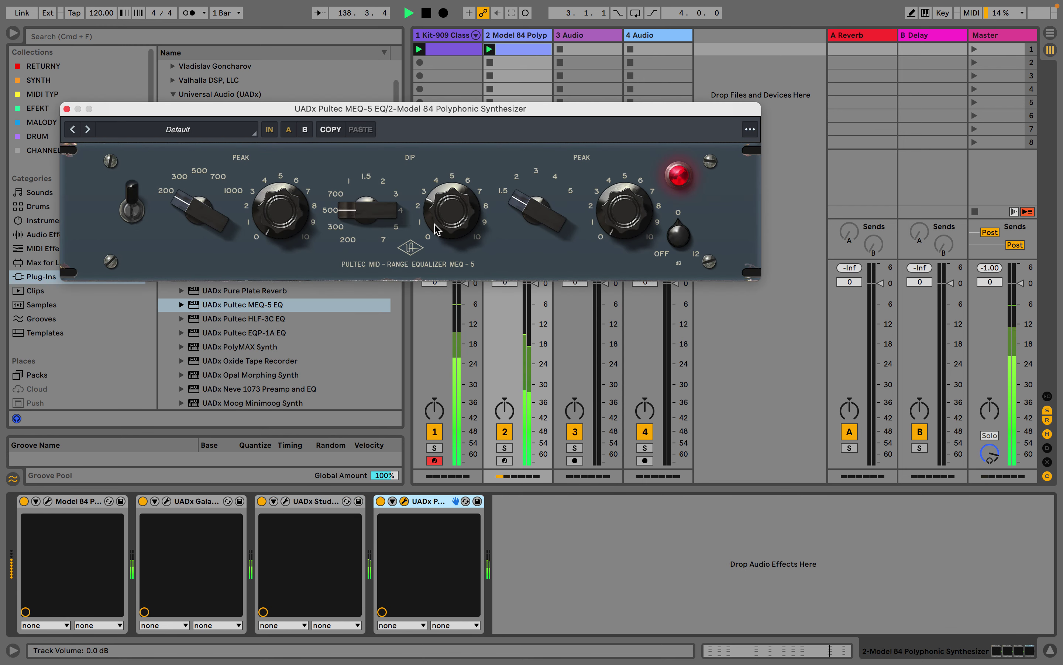
{"action": "left_click_drag", "start_coordinate": [628, 233], "coordinate": [620, 88]}
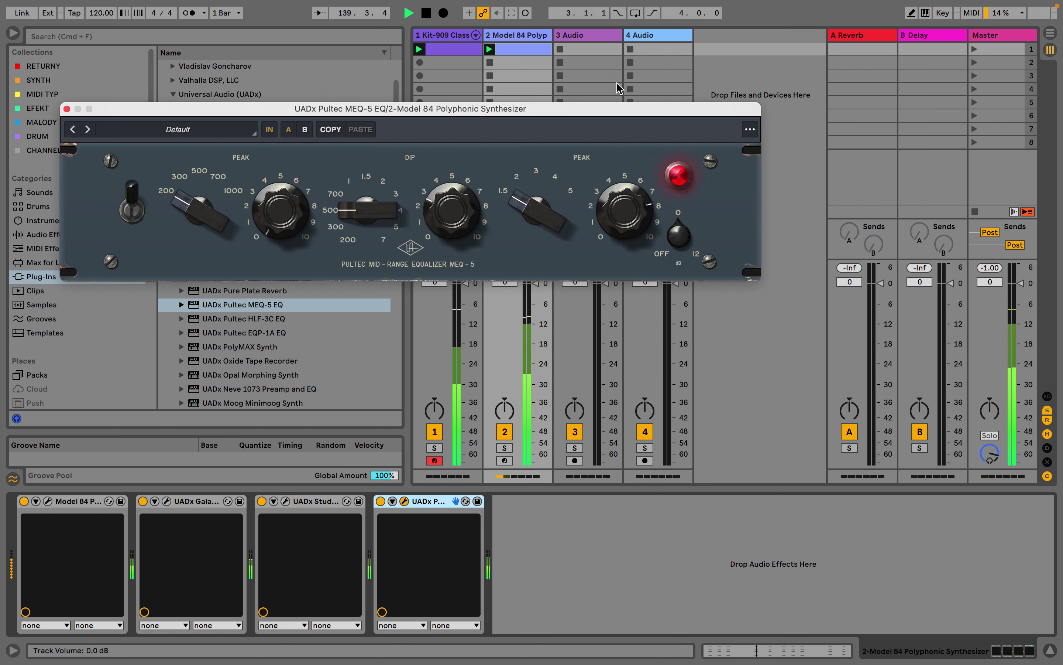
{"action": "mouse_move", "coordinate": [527, 189]}
{"action": "left_mouse_down"}
{"action": "mouse_move", "coordinate": [526, 170]}
{"action": "mouse_move", "coordinate": [526, 184]}
{"action": "left_mouse_up"}
{"action": "left_click", "coordinate": [67, 109]}
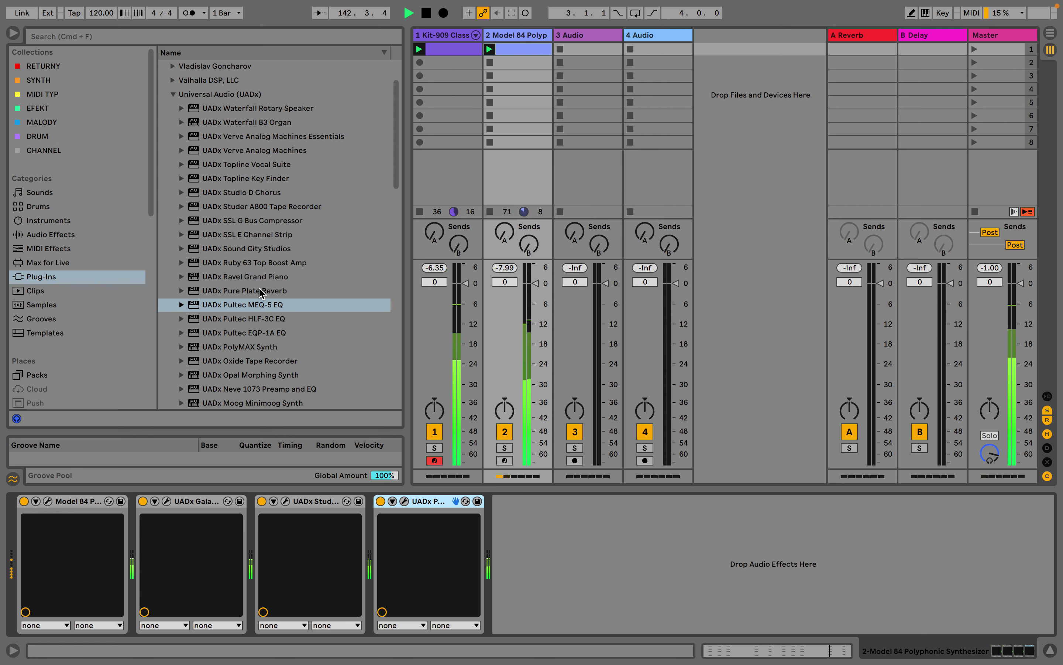
Step: Add the UADx Pultec EQP-1A EQ at the end of the synth's effect chain and raise its low- and high-frequency attenuation
{"action": "left_click", "coordinate": [257, 333]}
{"action": "left_click_drag", "start_coordinate": [257, 333], "coordinate": [616, 541]}
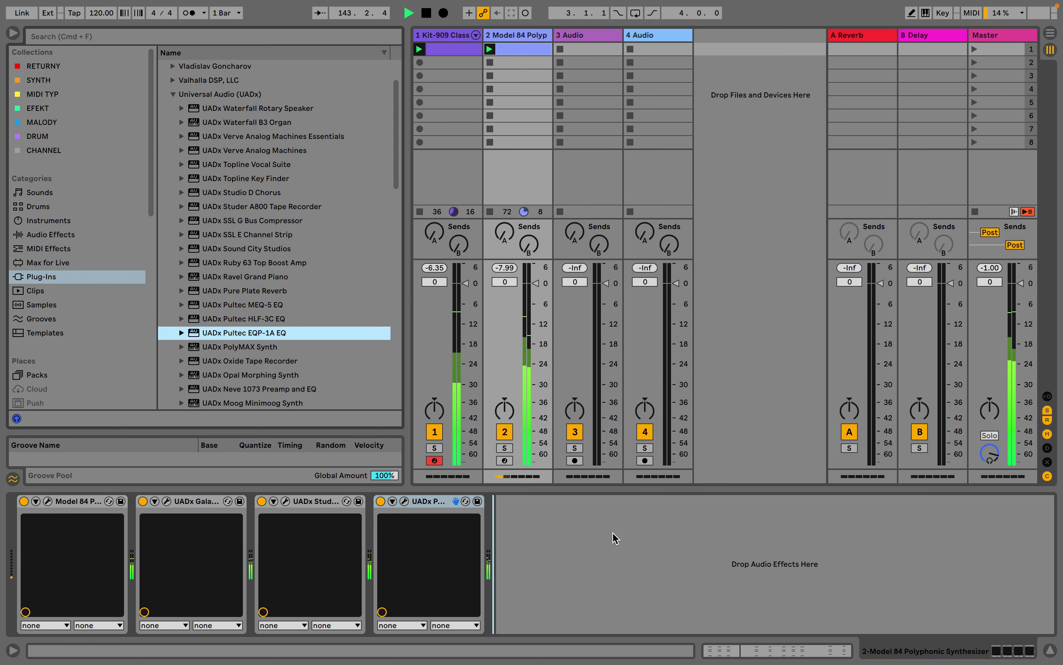
{"action": "left_click", "coordinate": [340, 216]}
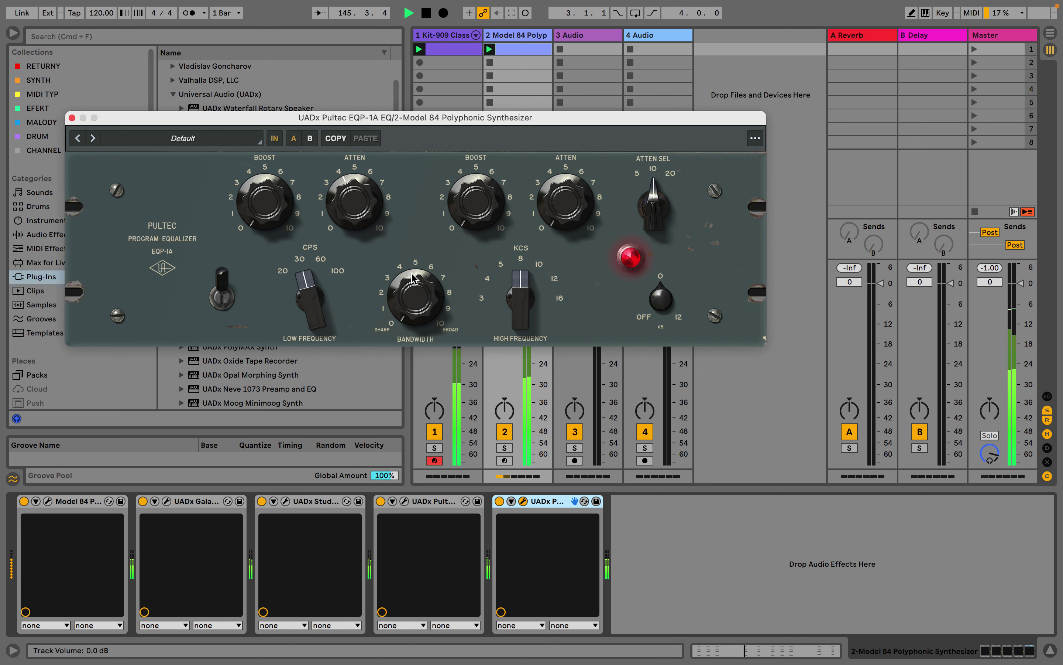
{"action": "left_click_drag", "start_coordinate": [563, 210], "coordinate": [564, 180]}
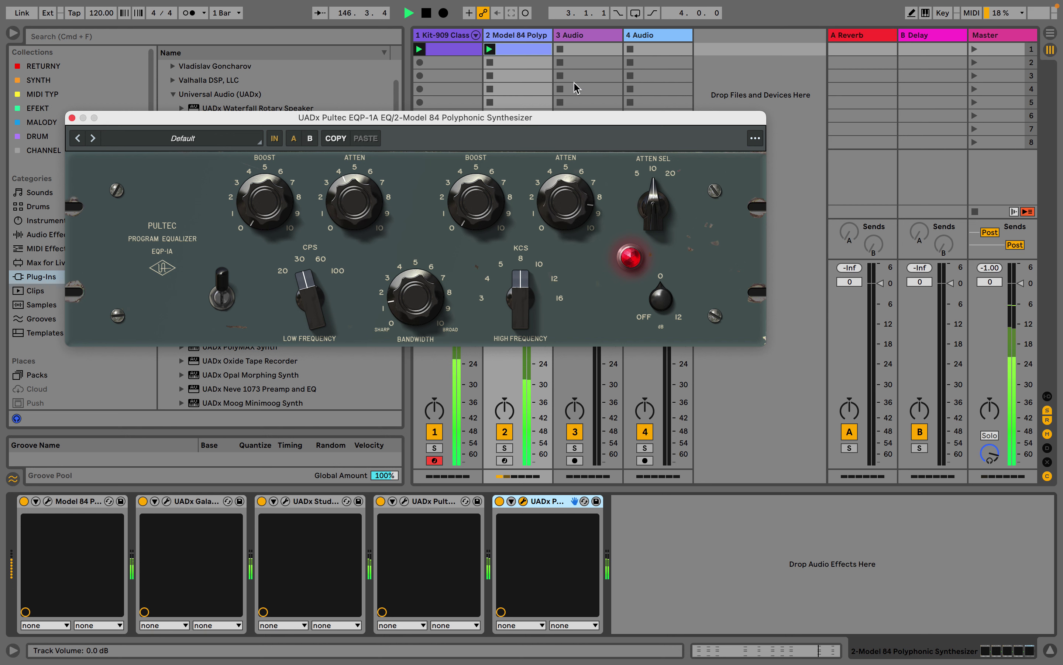
Step: Raise the synth EQP-1A's high-frequency boost to about 8 at frequency 4, close it, and compare the sound with it bypassed
{"action": "left_click_drag", "start_coordinate": [483, 157], "coordinate": [490, 103]}
{"action": "left_click_drag", "start_coordinate": [530, 292], "coordinate": [521, 349]}
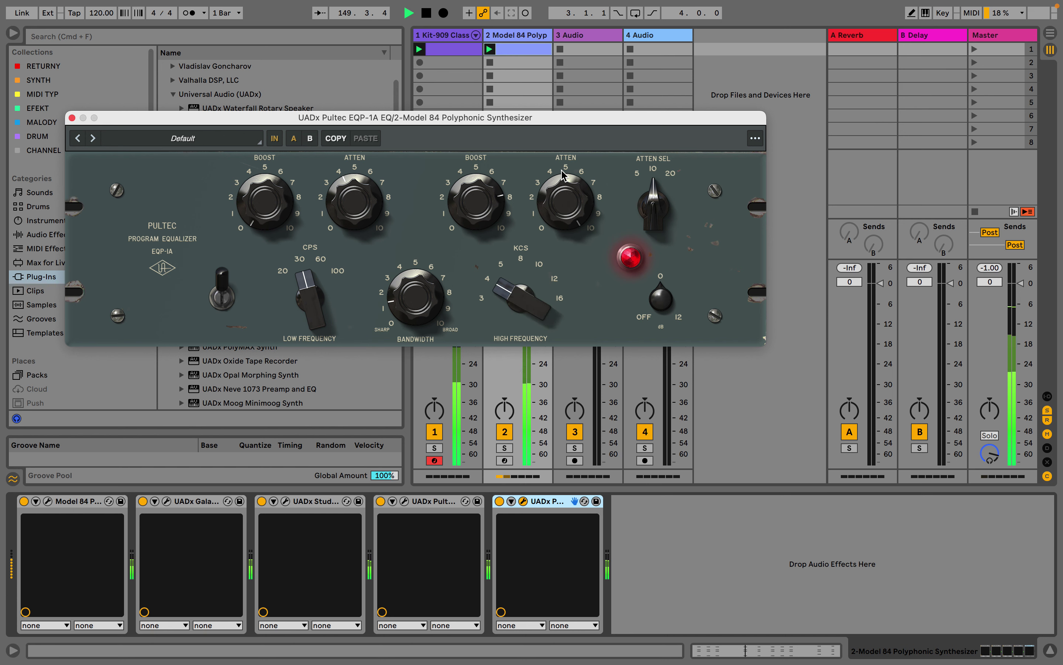
{"action": "left_click", "coordinate": [72, 117]}
{"action": "left_click", "coordinate": [499, 501]}
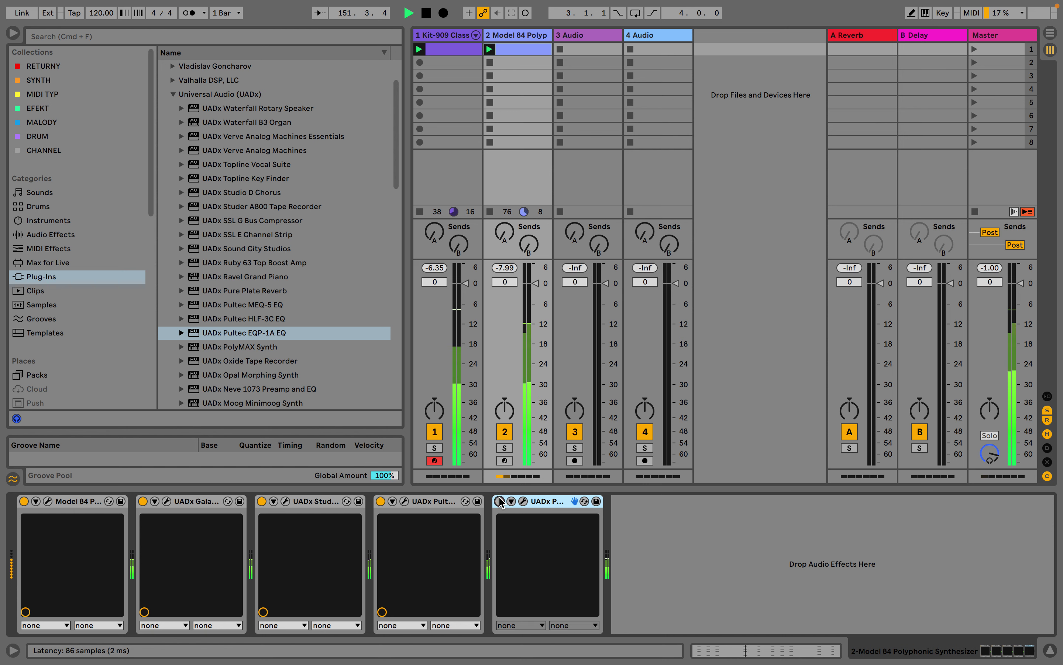
{"action": "left_click", "coordinate": [499, 501]}
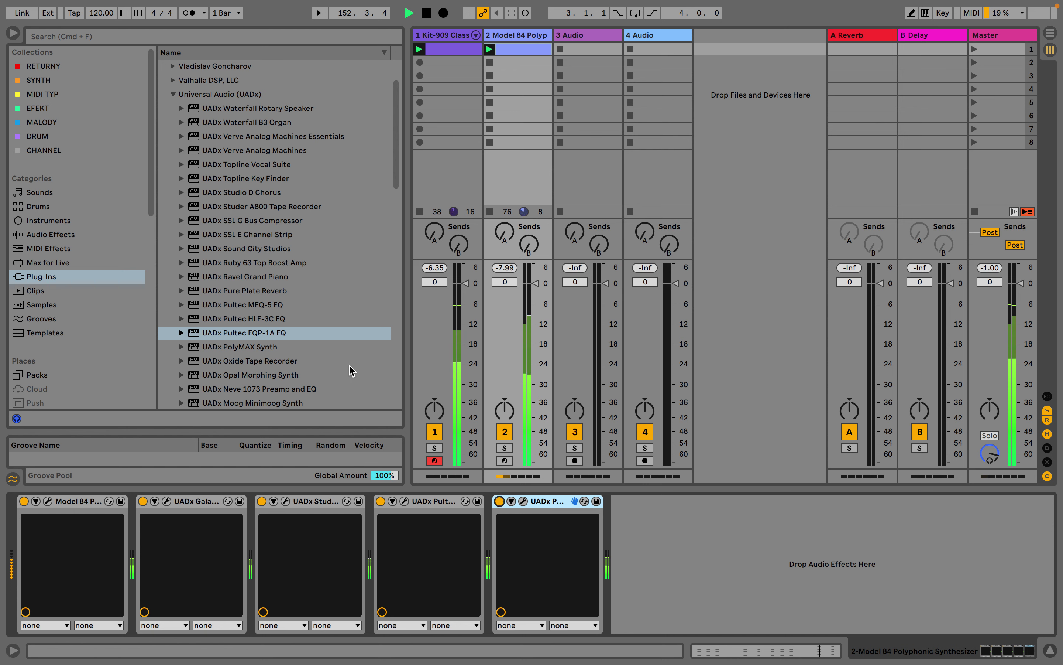
Step: Duplicate the Model 84 synth track together with its clip and effect chain
{"action": "scroll", "coordinate": [317, 306], "scroll_direction": "down", "scroll_amount": 1}
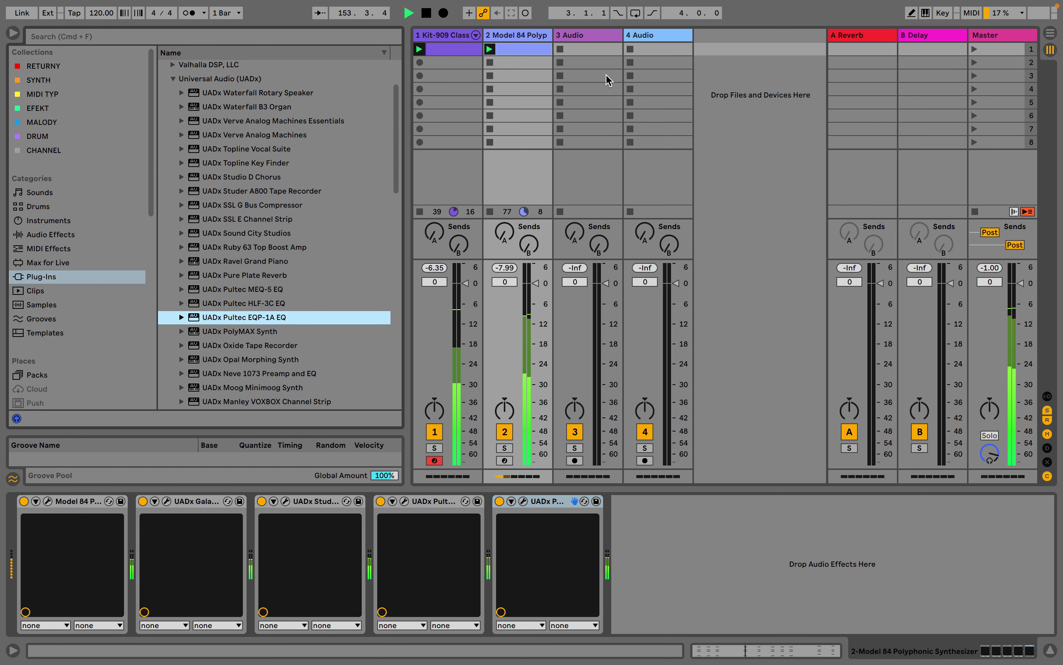
{"action": "left_click", "coordinate": [520, 36]}
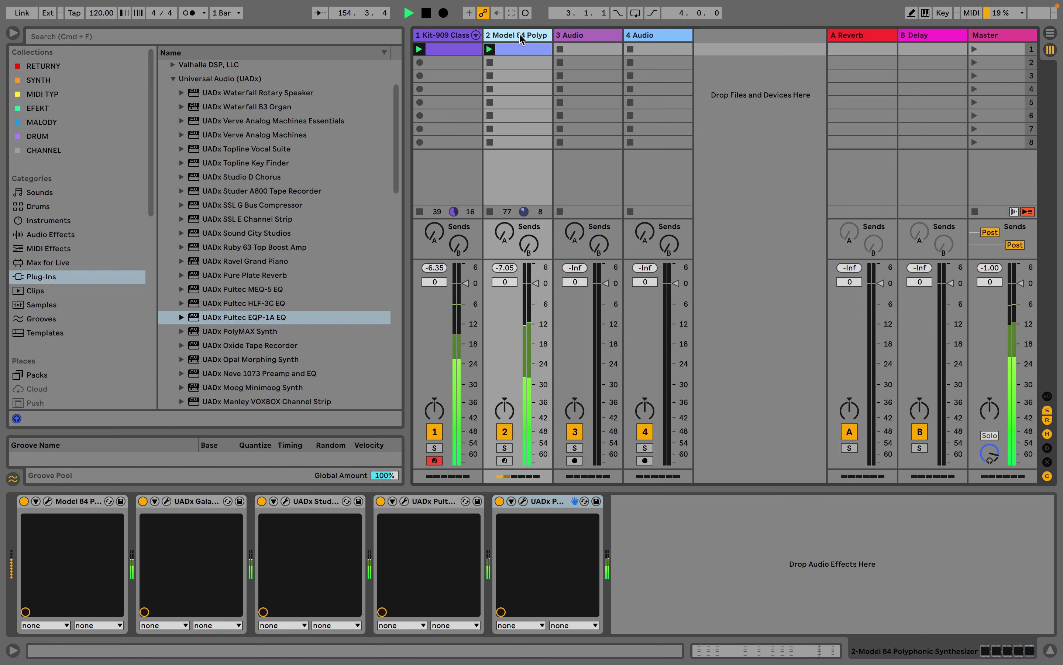
{"action": "key", "text": "super+d"}
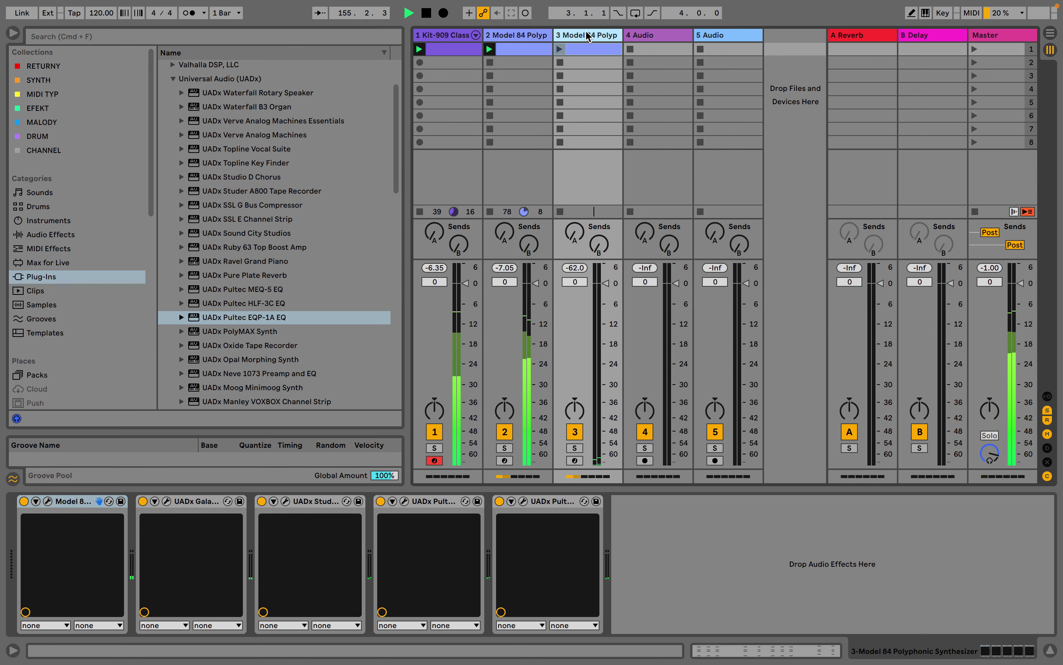
Step: In the 909 kit, set the snare's low cut to 197 Hz, high cut to 4.29 kHz and volume to -2.187 dB
{"action": "left_click", "coordinate": [452, 53]}
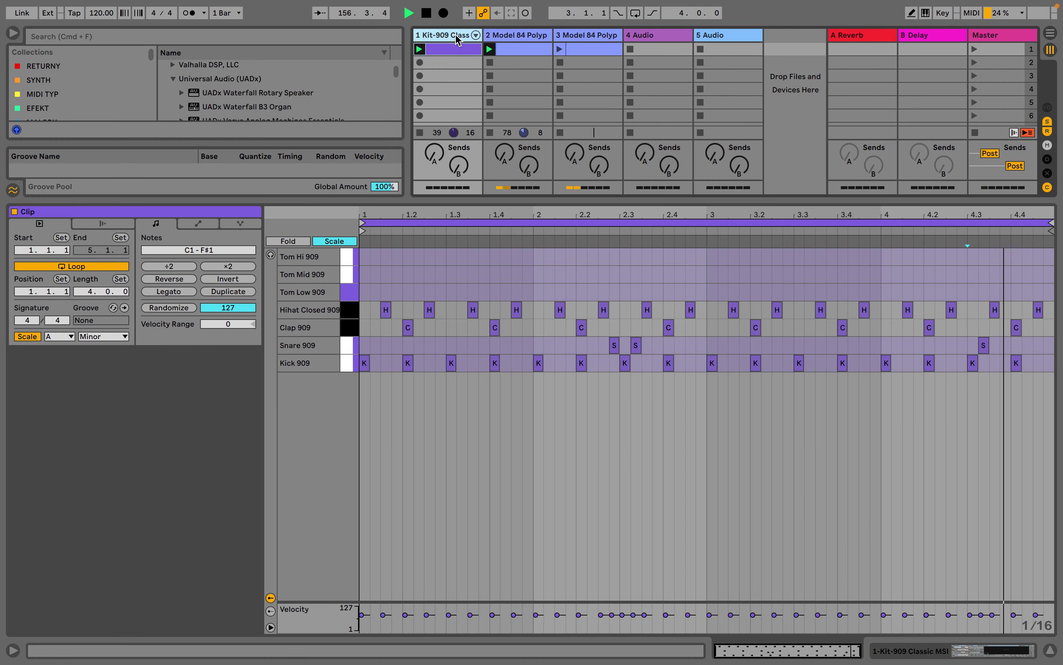
{"action": "left_click", "coordinate": [457, 37]}
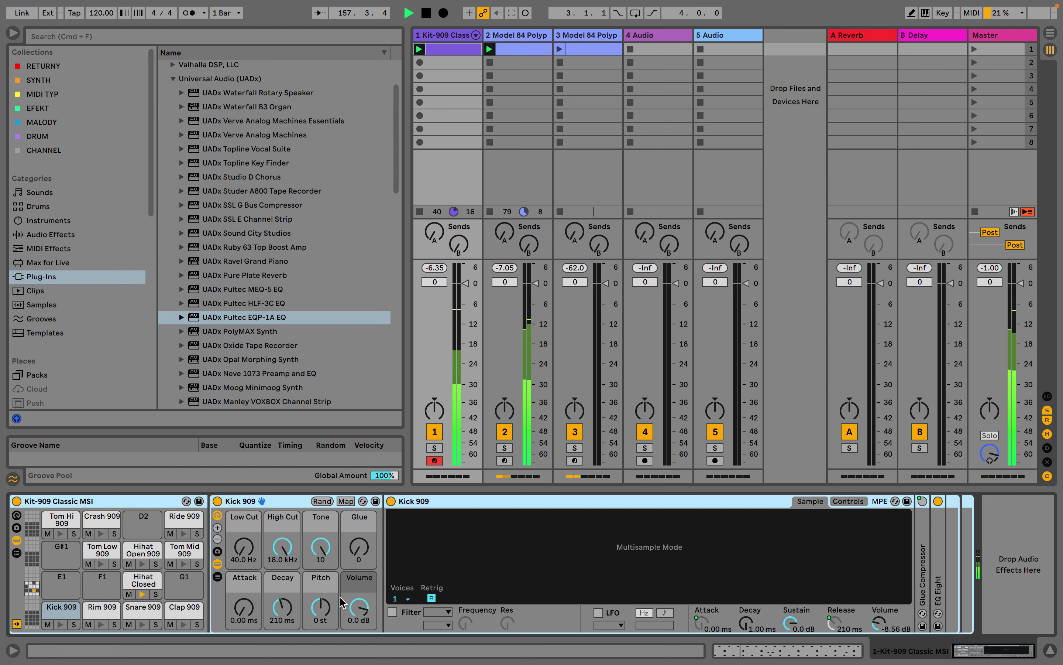
{"action": "left_click", "coordinate": [151, 608]}
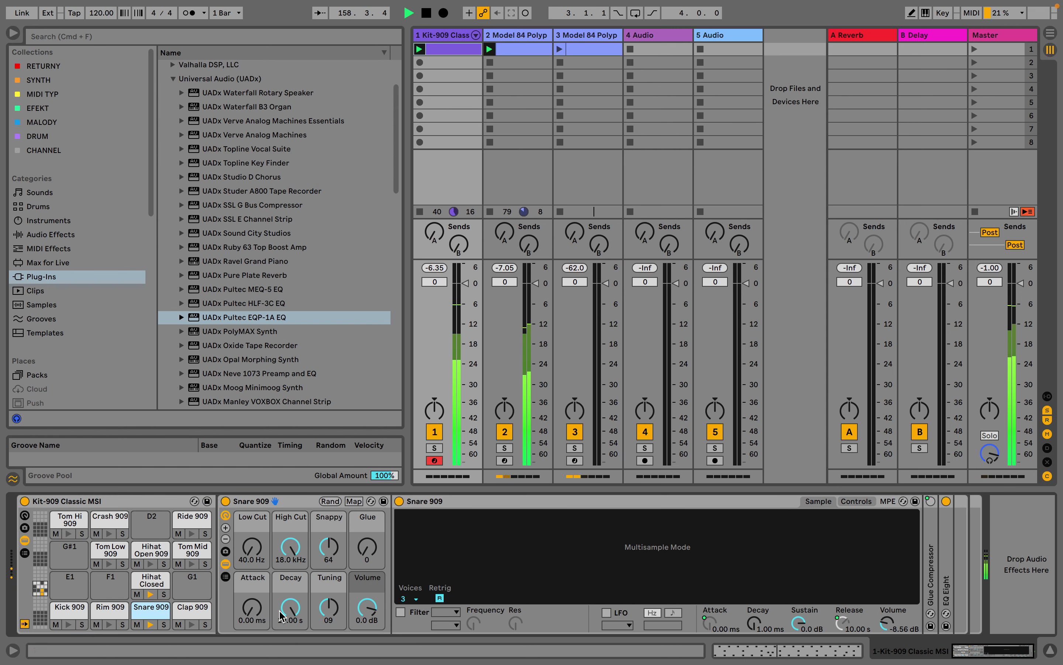
{"action": "left_click_drag", "start_coordinate": [253, 548], "coordinate": [252, 528]}
{"action": "left_click", "coordinate": [290, 547]}
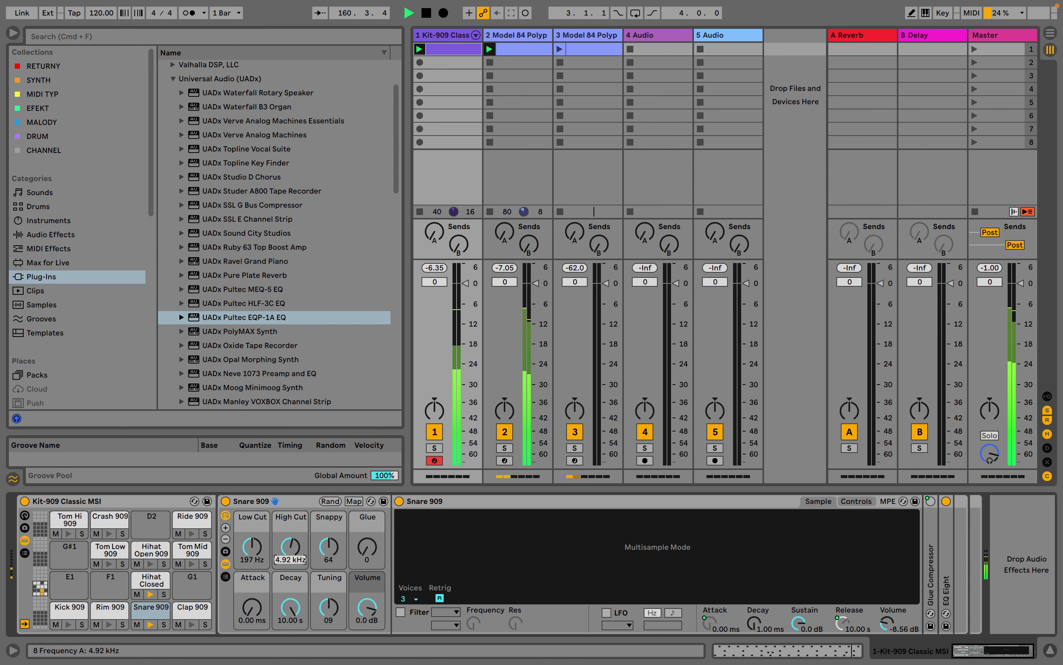
{"action": "left_click_drag", "start_coordinate": [290, 547], "coordinate": [290, 549]}
{"action": "left_click_drag", "start_coordinate": [368, 607], "coordinate": [370, 611]}
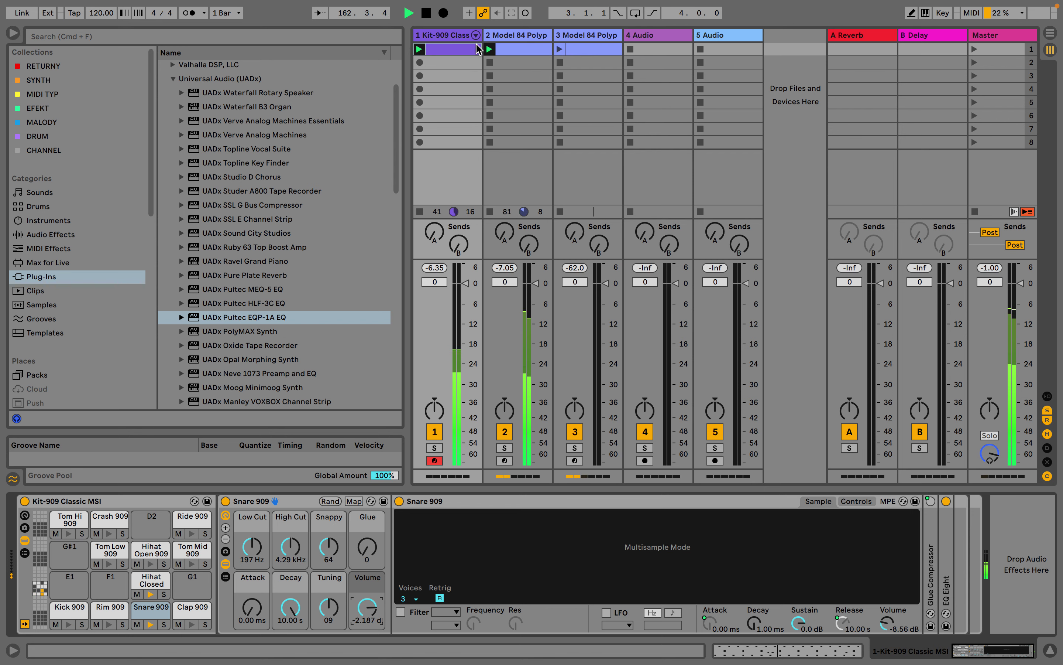
Step: Turn off scale highlighting in the 909 clip and draw a crash at 1.1.1 and a rim hit at 3.1.2
{"action": "double_click", "coordinate": [458, 52]}
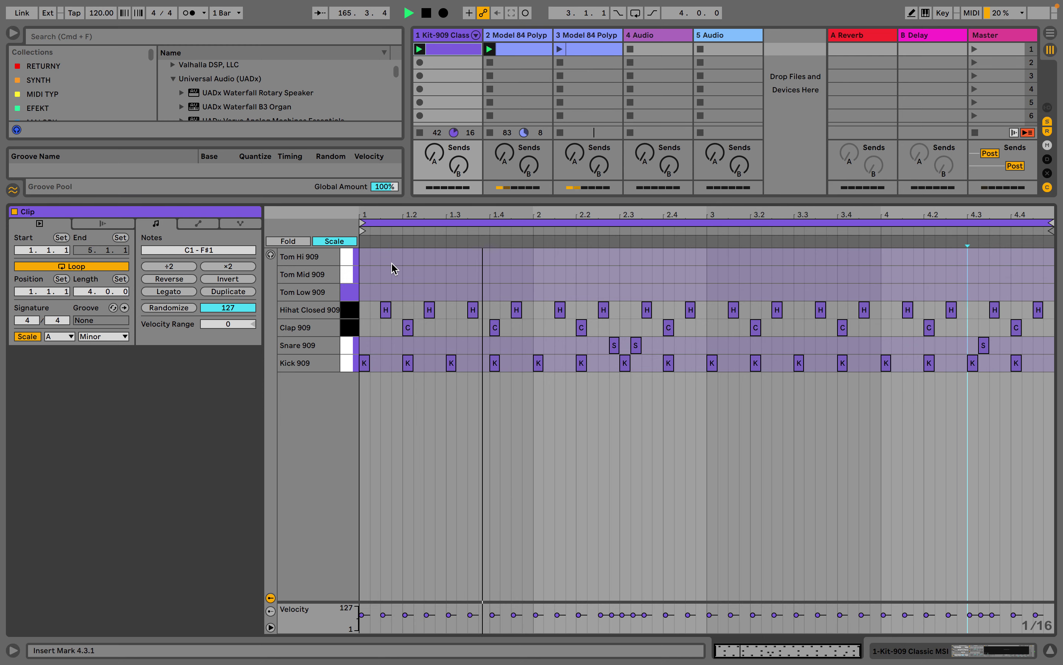
{"action": "key", "text": "b"}
{"action": "left_click", "coordinate": [335, 240]}
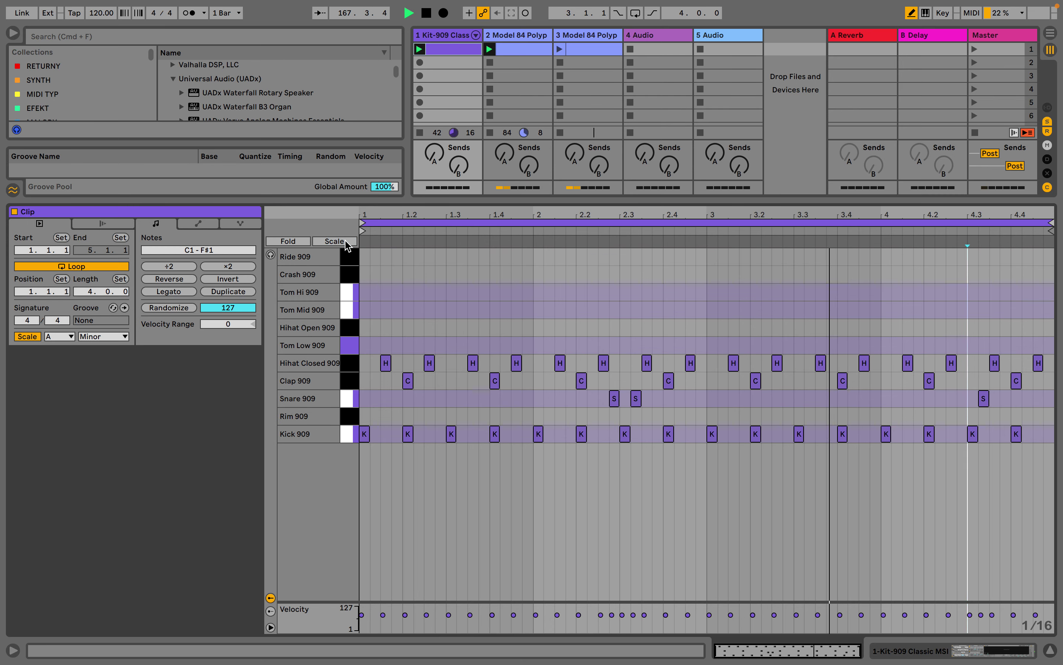
{"action": "left_click", "coordinate": [365, 274]}
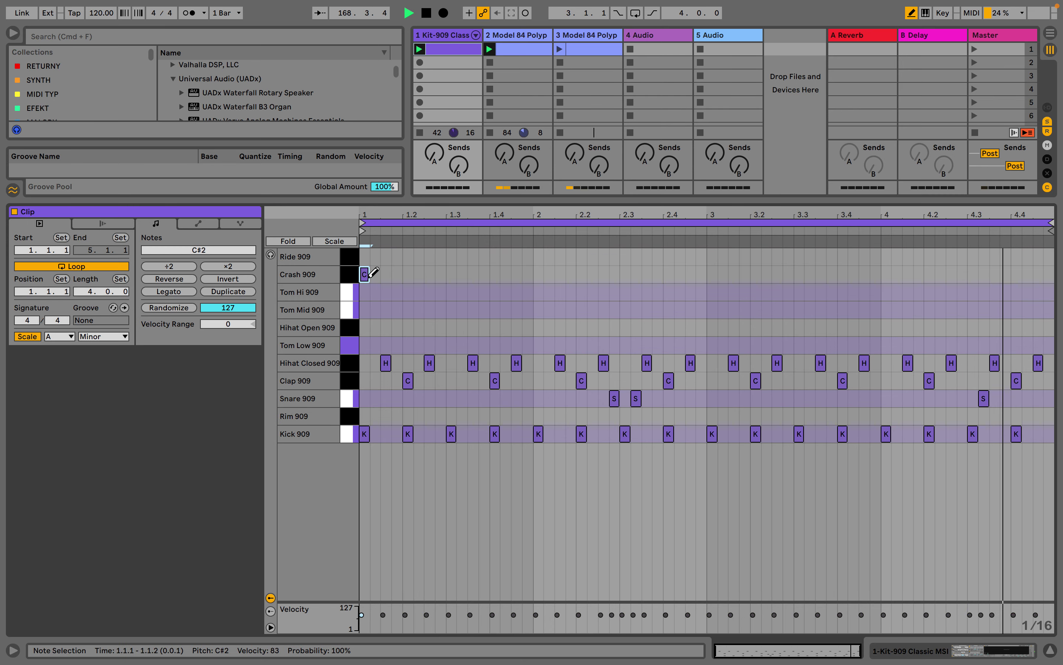
{"action": "left_click_drag", "start_coordinate": [364, 274], "coordinate": [365, 272]}
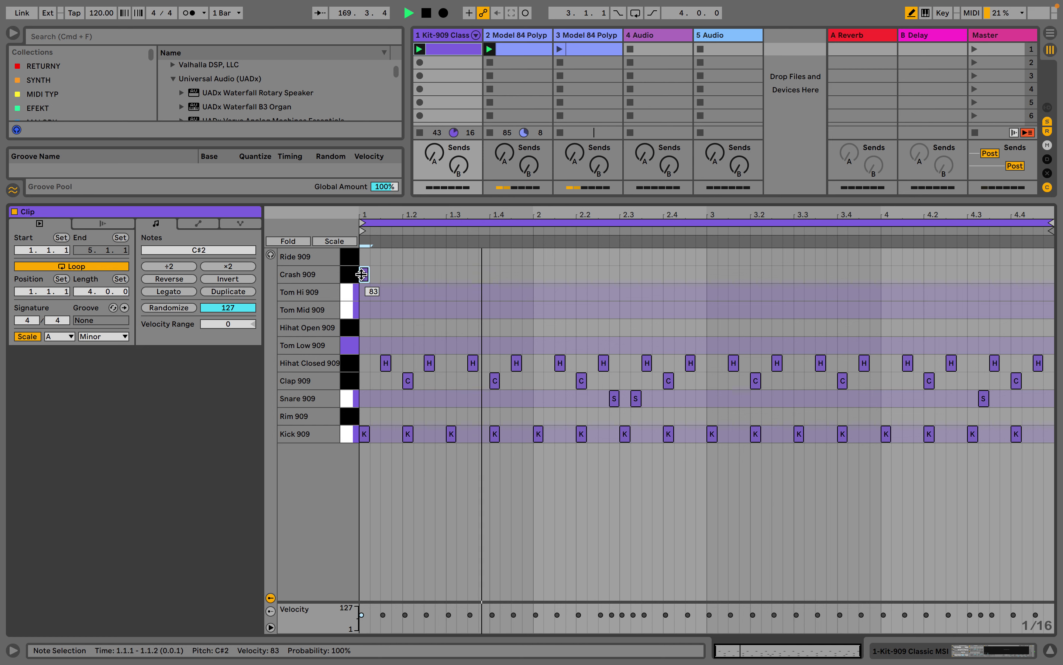
{"action": "left_click", "coordinate": [723, 416]}
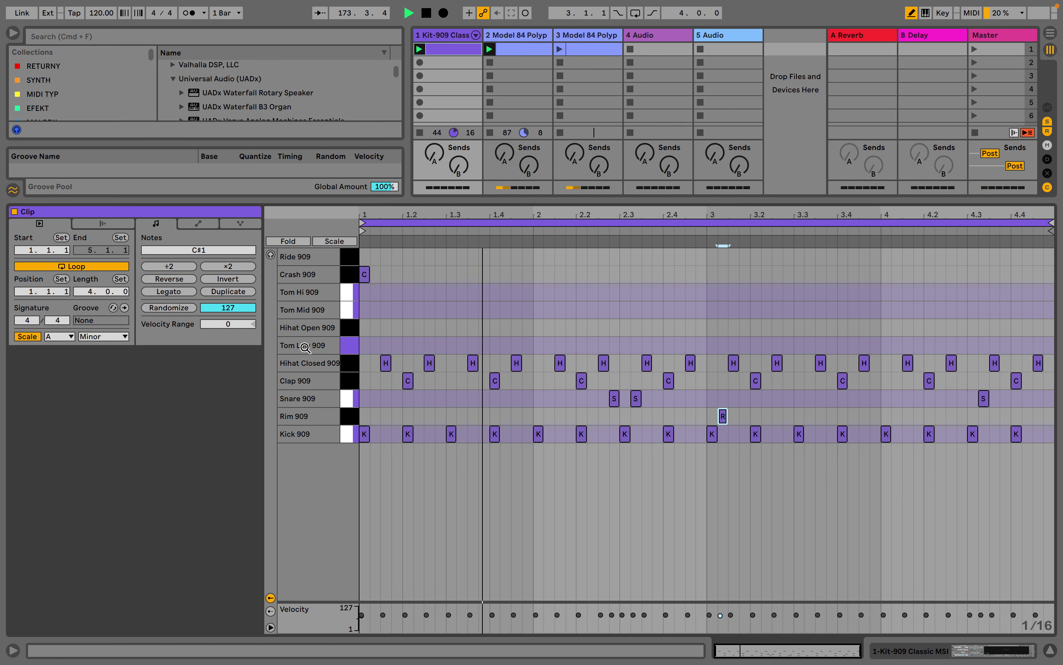
Step: Duplicate the drum loop to 8 bars and draw extra rim hits at 7.3.2 and 7.4.2
{"action": "left_click", "coordinate": [233, 291]}
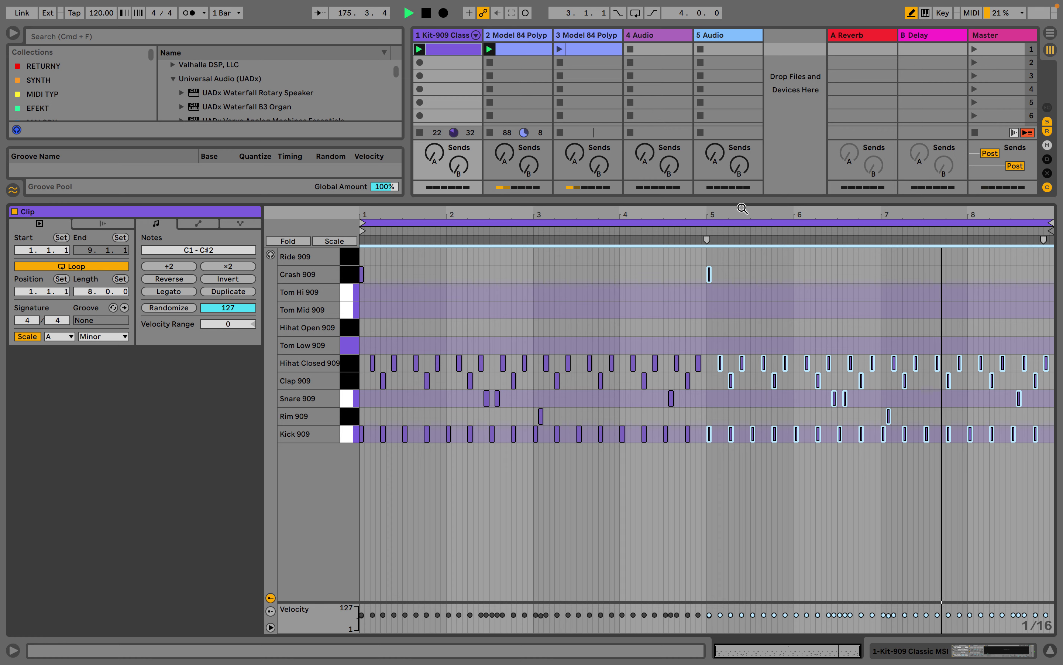
{"action": "left_click_drag", "start_coordinate": [750, 235], "coordinate": [726, 294]}
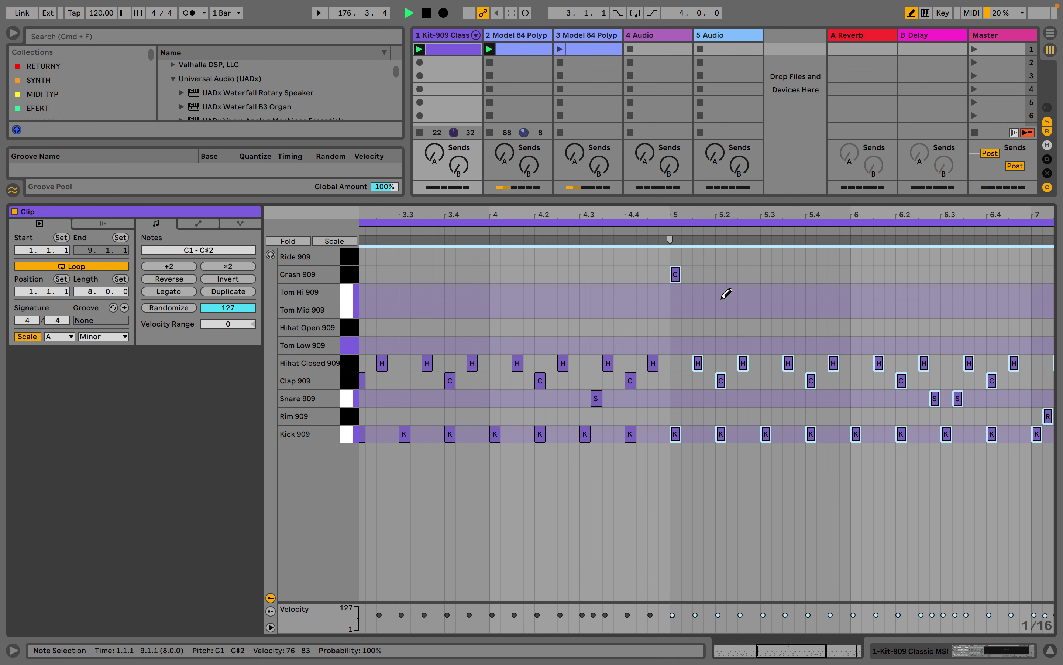
{"action": "scroll", "coordinate": [694, 415], "scroll_direction": "right", "scroll_amount": 10}
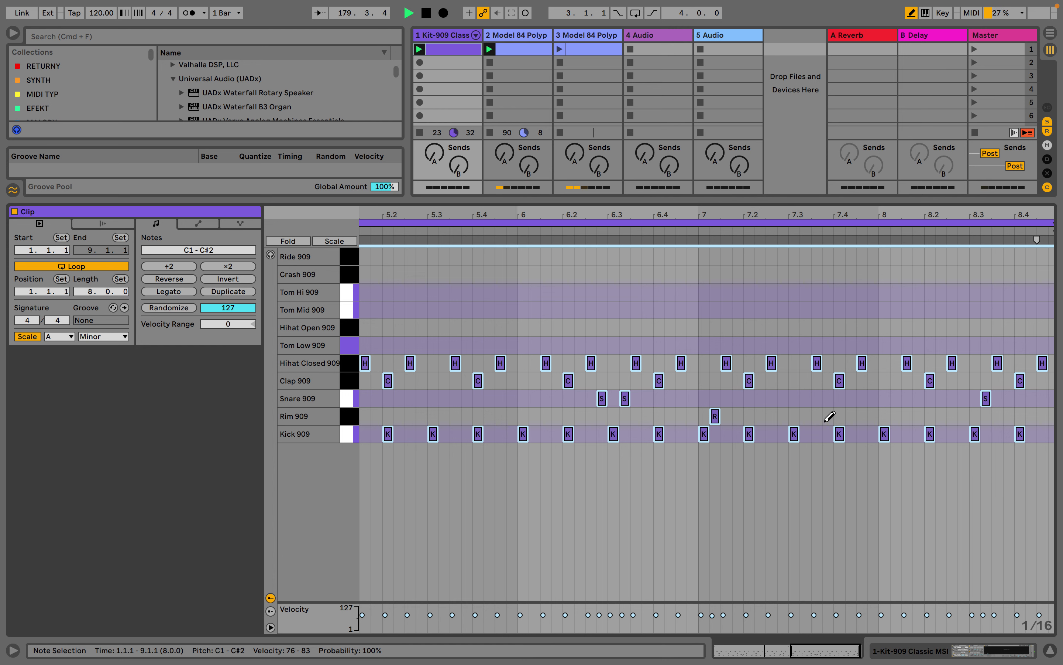
{"action": "left_click", "coordinate": [810, 418]}
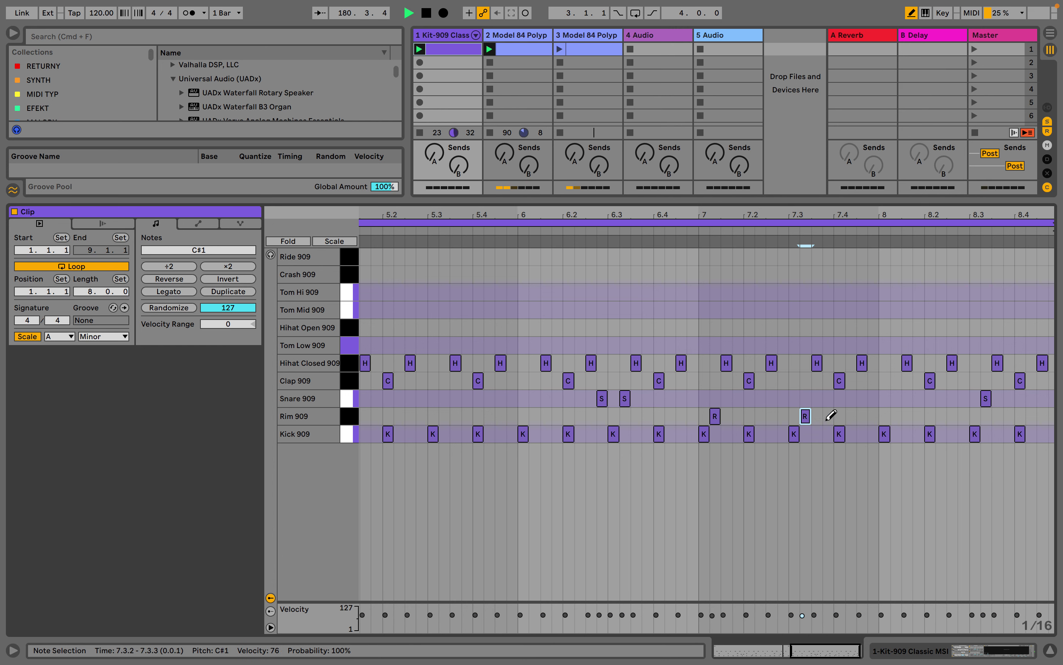
{"action": "left_click", "coordinate": [851, 417]}
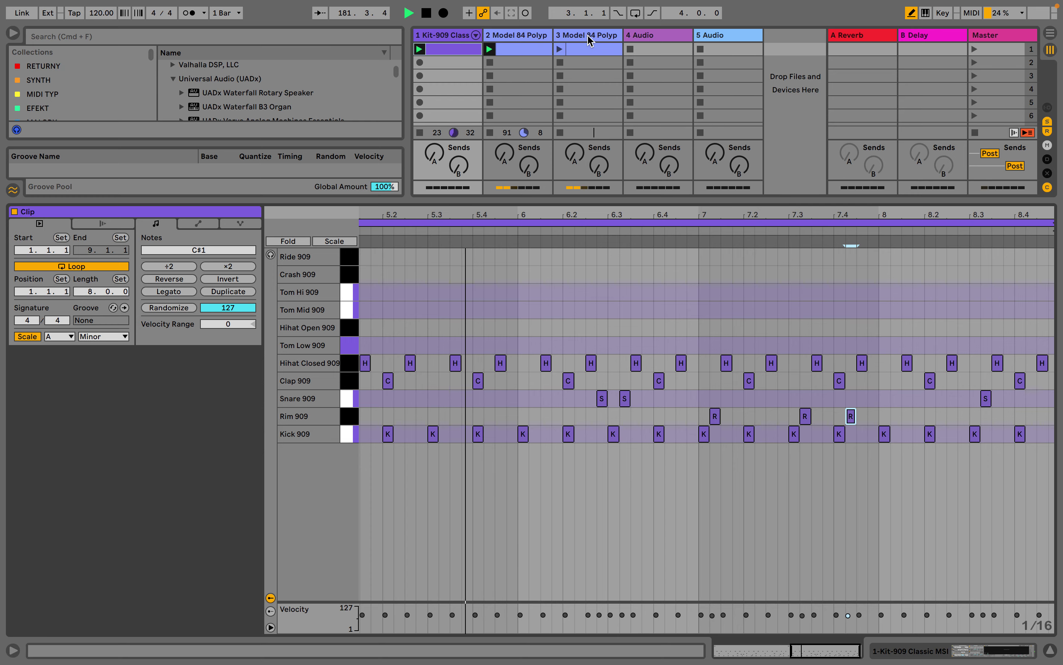
Step: Add UADx Pultec EQP-1A EQ at the end of the 909 kit's effect chain and raise its low-frequency boost
{"action": "left_click", "coordinate": [466, 43]}
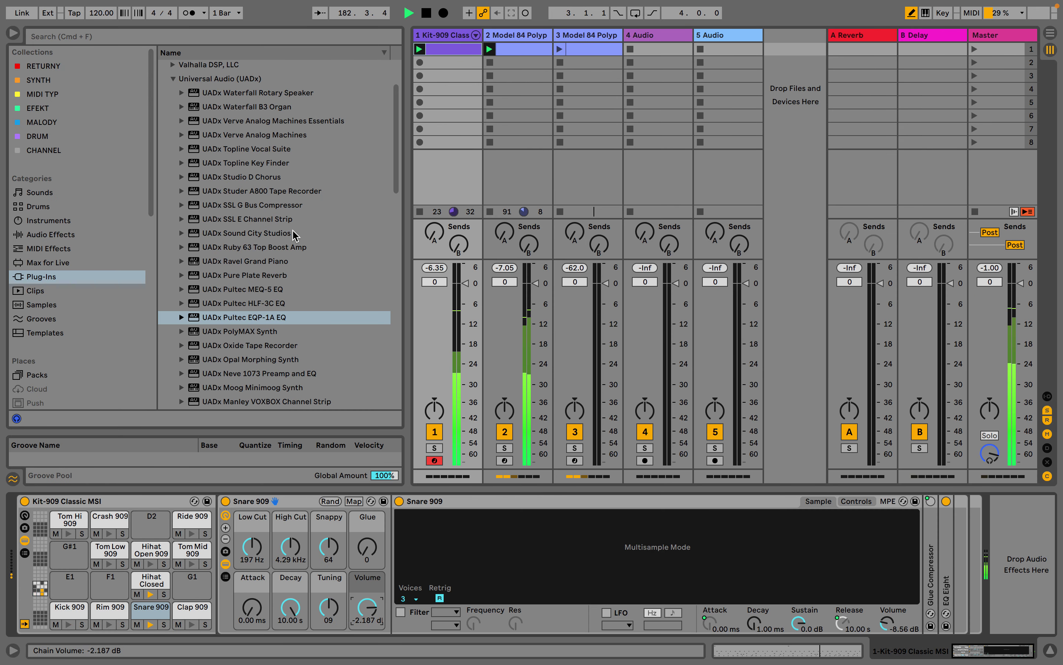
{"action": "mouse_move", "coordinate": [236, 316]}
{"action": "left_mouse_down"}
{"action": "mouse_move", "coordinate": [973, 534]}
{"action": "mouse_move", "coordinate": [1046, 501]}
{"action": "mouse_move", "coordinate": [1038, 522]}
{"action": "left_mouse_up"}
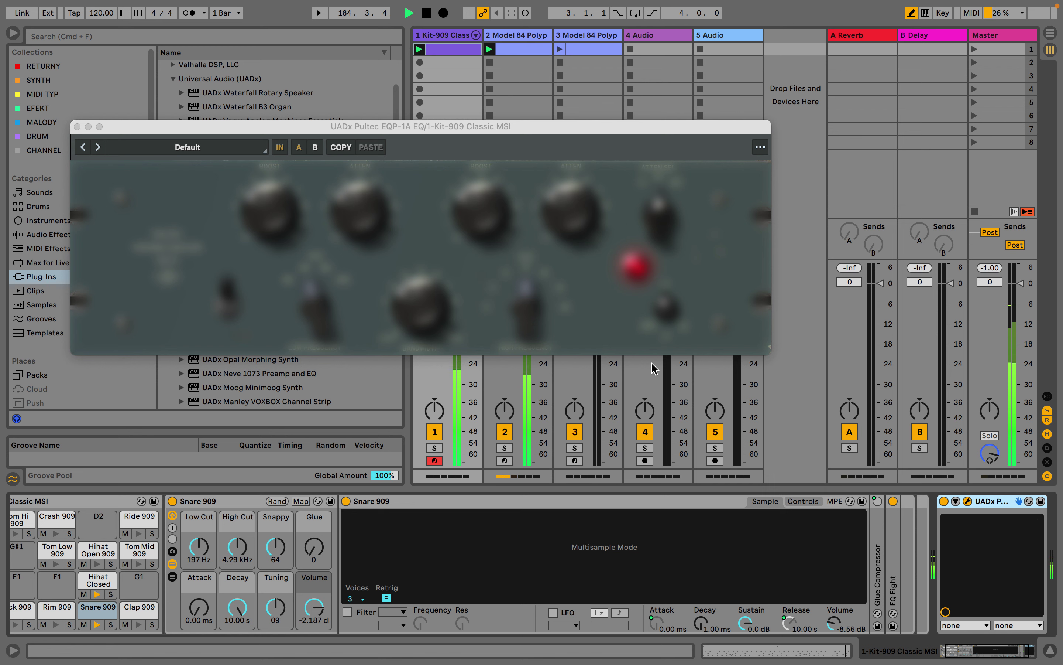
{"action": "left_click_drag", "start_coordinate": [270, 199], "coordinate": [276, 163]}
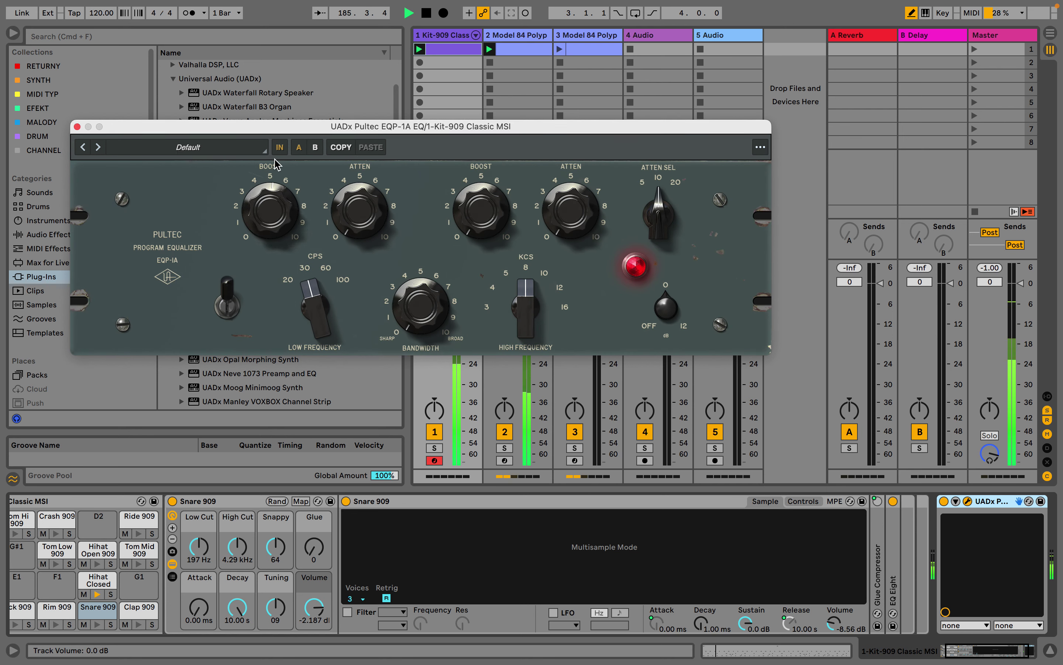
{"action": "left_click_drag", "start_coordinate": [420, 322], "coordinate": [372, 150]}
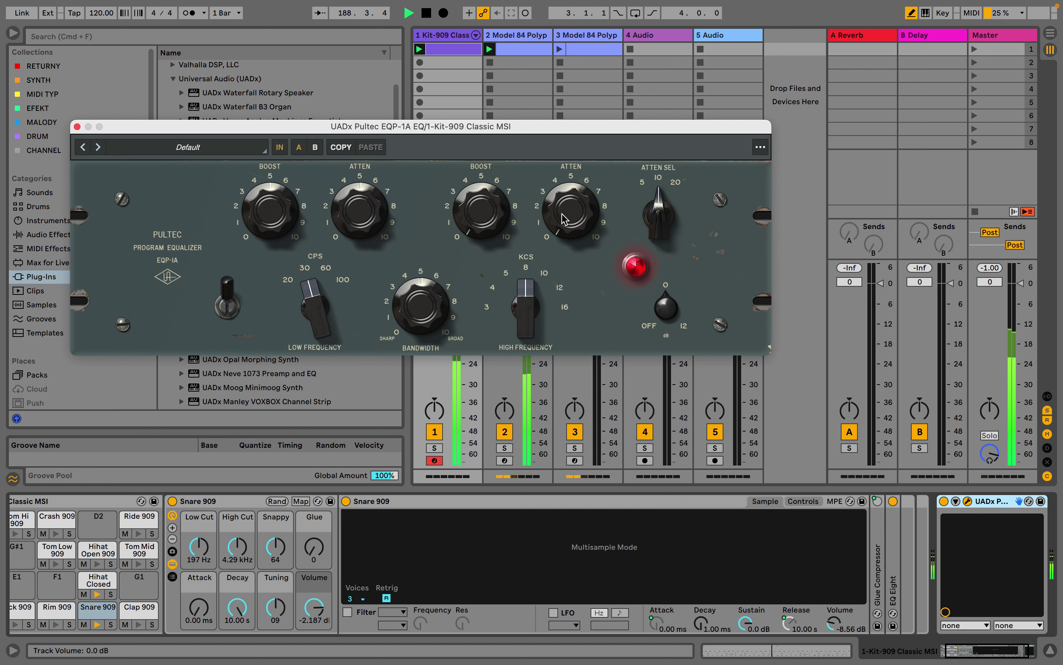
Step: Raise the drum EQP-1A's high-frequency boost to about 9 at frequency 4, widen the bandwidth to about 8, and close the plug-in
{"action": "left_click_drag", "start_coordinate": [504, 222], "coordinate": [510, 112]}
{"action": "left_click_drag", "start_coordinate": [526, 309], "coordinate": [547, 326]}
{"action": "left_click_drag", "start_coordinate": [580, 231], "coordinate": [589, 104]}
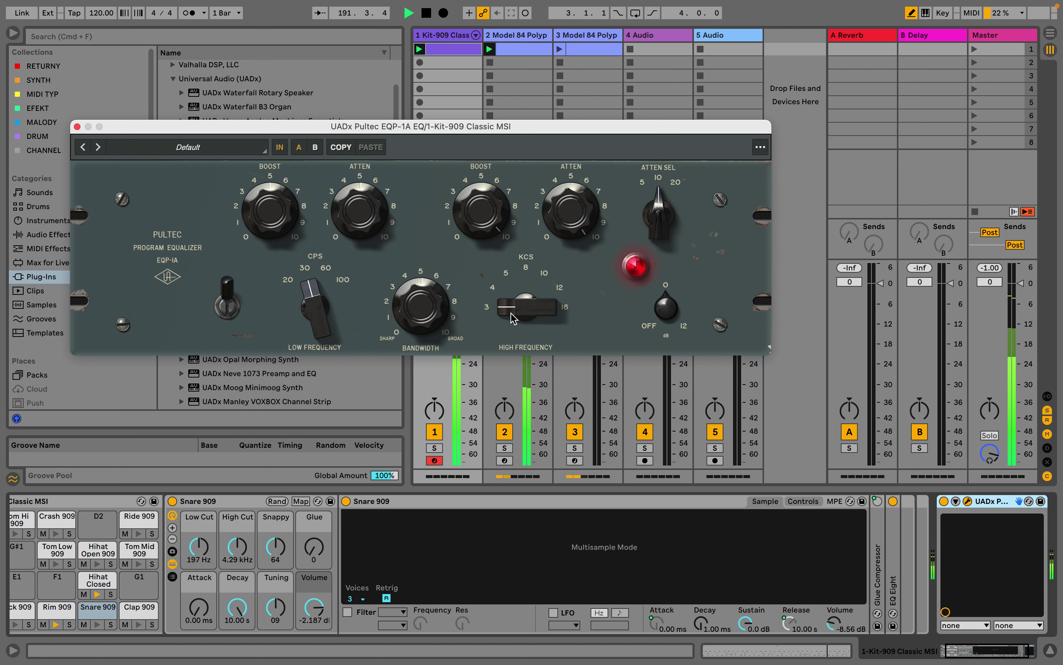
{"action": "left_click_drag", "start_coordinate": [511, 312], "coordinate": [511, 296]}
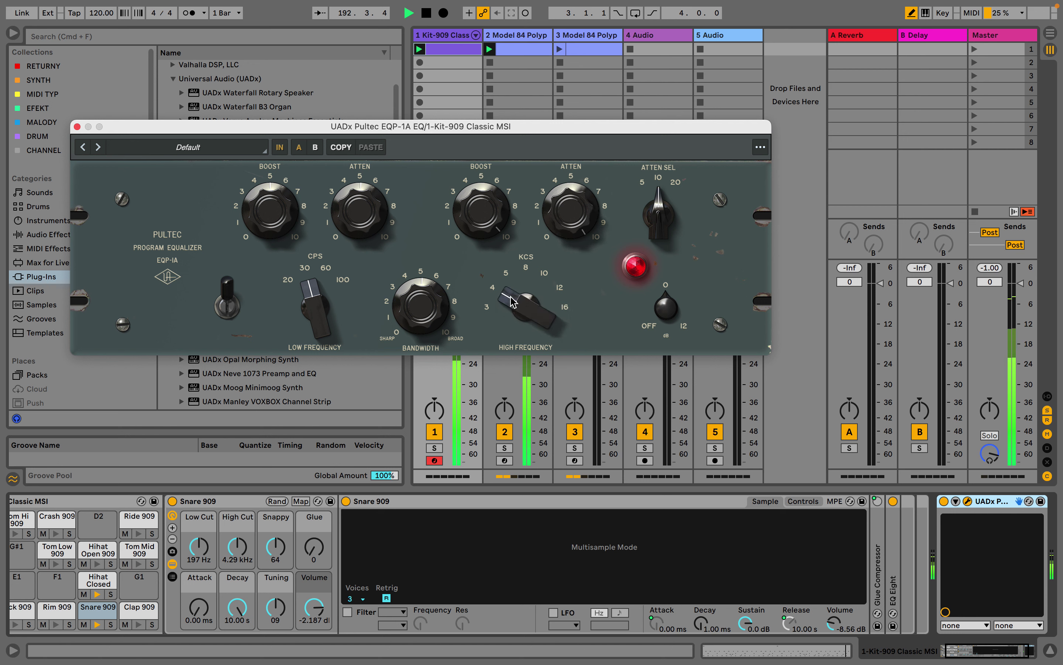
{"action": "left_click_drag", "start_coordinate": [433, 306], "coordinate": [435, 269]}
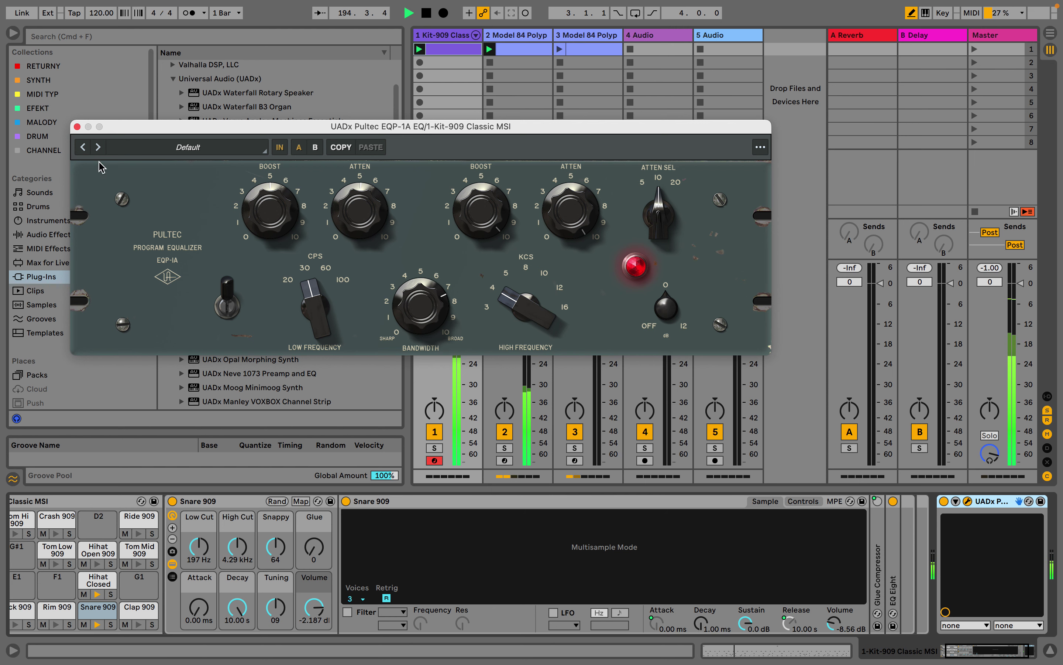
{"action": "left_click", "coordinate": [77, 127]}
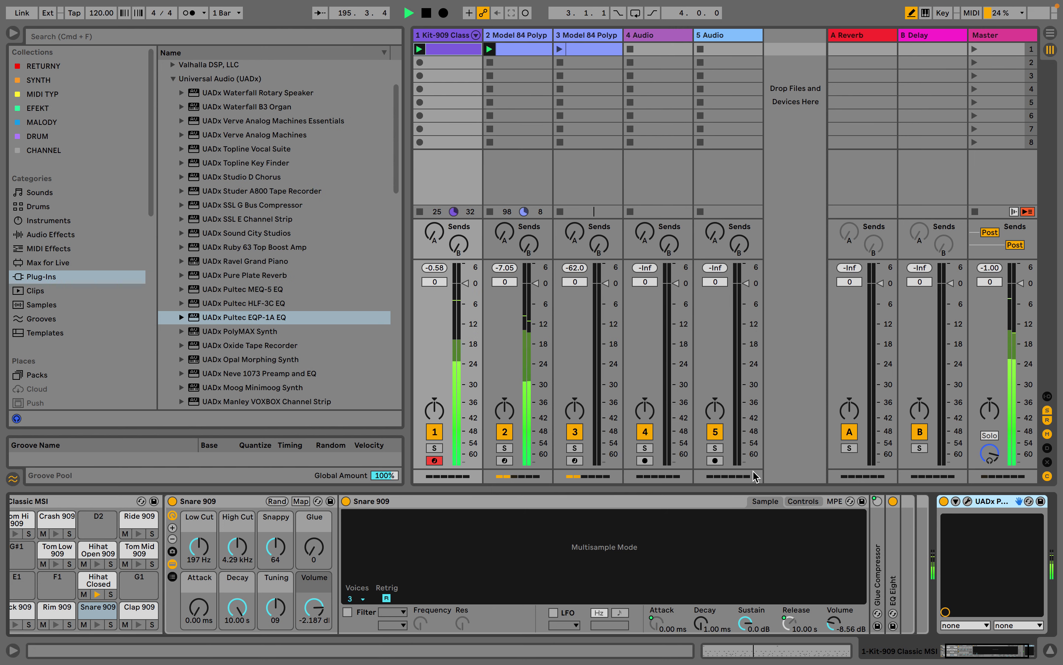
Step: Remove the stock Reverb device from return track A
{"action": "left_click", "coordinate": [586, 35]}
{"action": "left_click", "coordinate": [851, 36]}
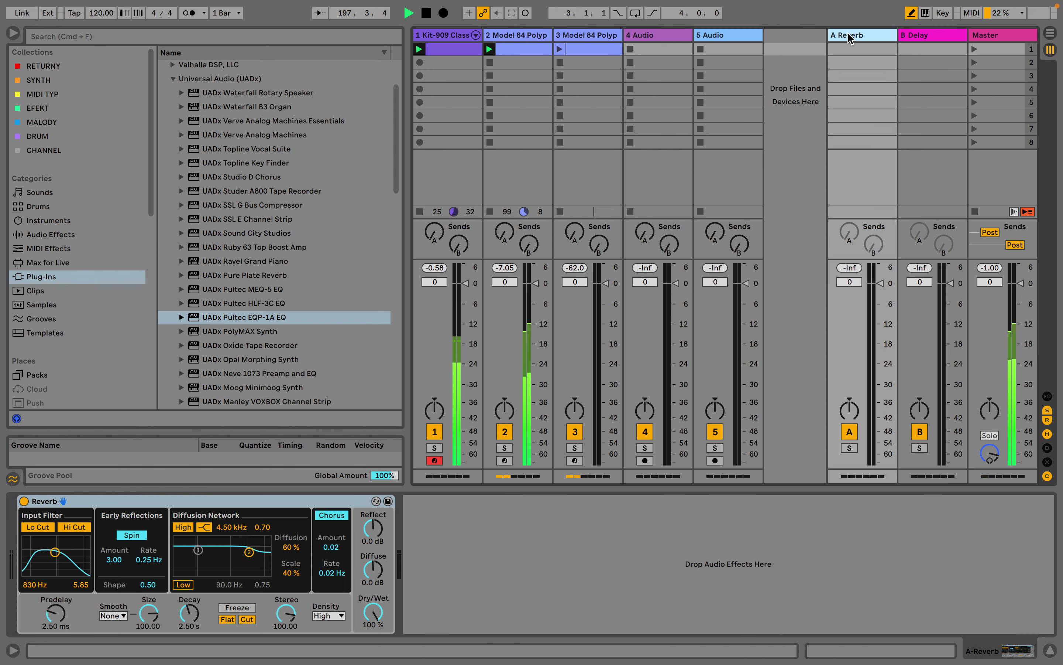
{"action": "key", "text": "super+z"}
{"action": "key", "text": "super+z"}
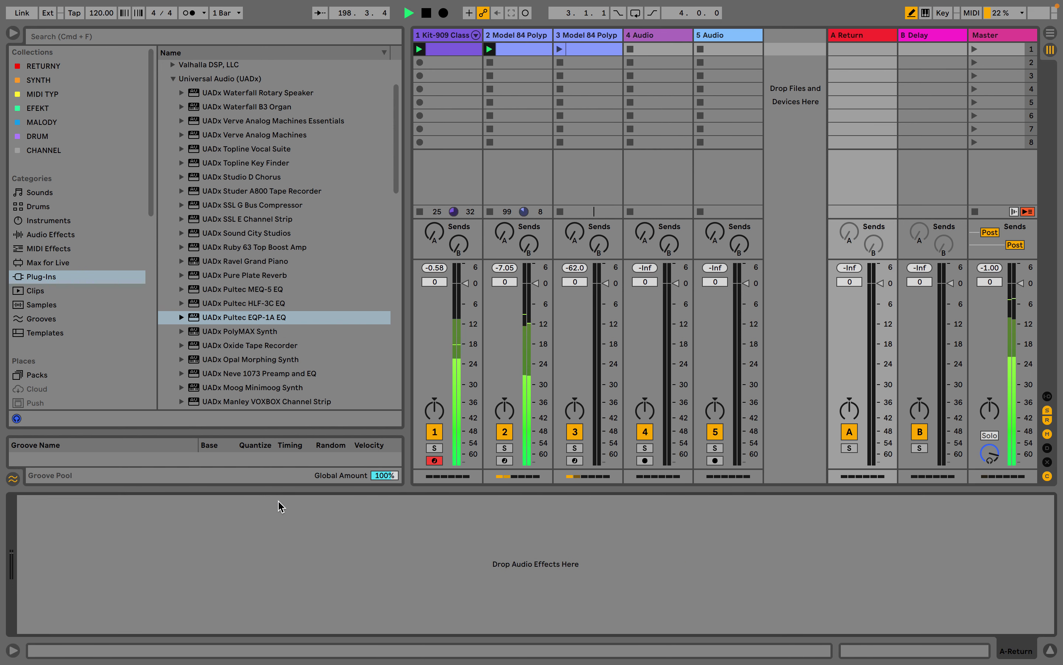
Step: Load UADx Pure Plate Reverb onto the empty return track A
{"action": "scroll", "coordinate": [285, 334], "scroll_direction": "up", "scroll_amount": 1}
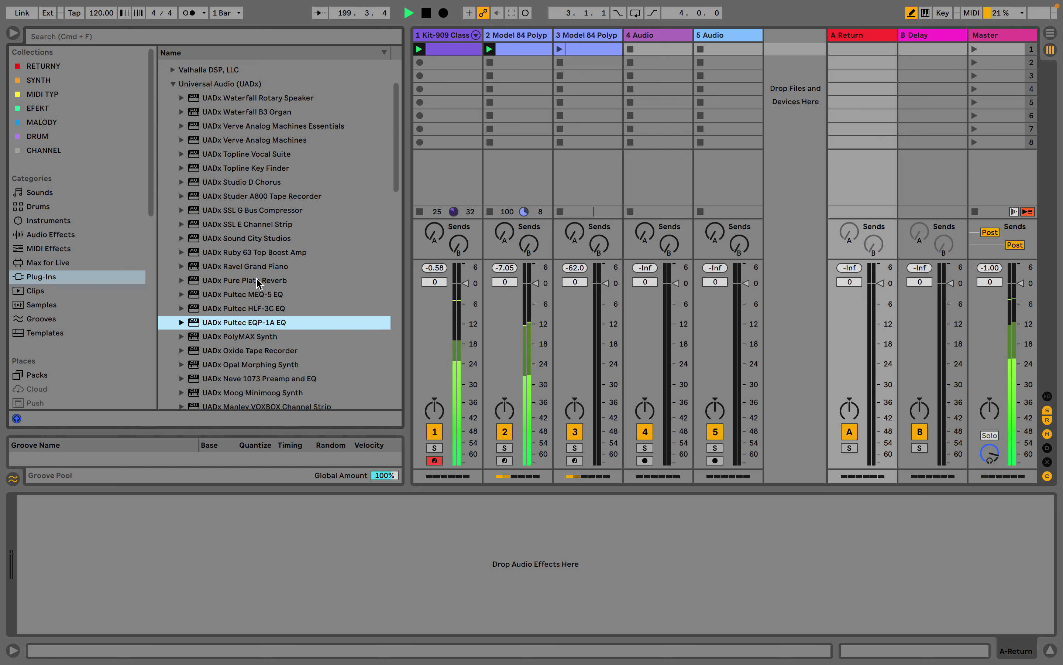
{"action": "scroll", "coordinate": [256, 222], "scroll_direction": "down", "scroll_amount": 1}
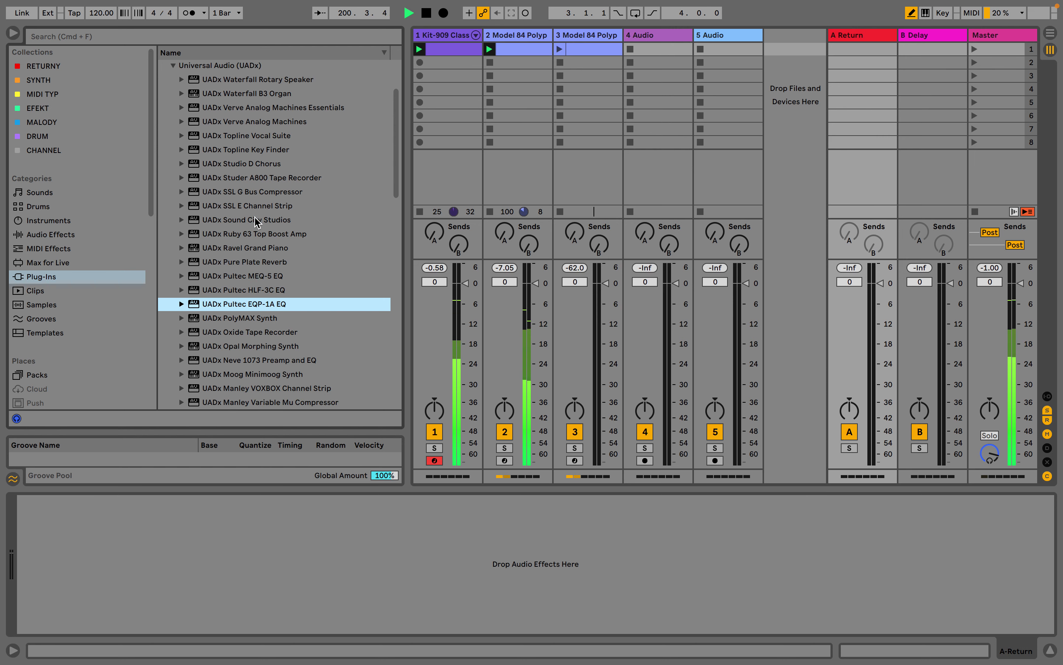
{"action": "left_click_drag", "start_coordinate": [254, 263], "coordinate": [284, 521]}
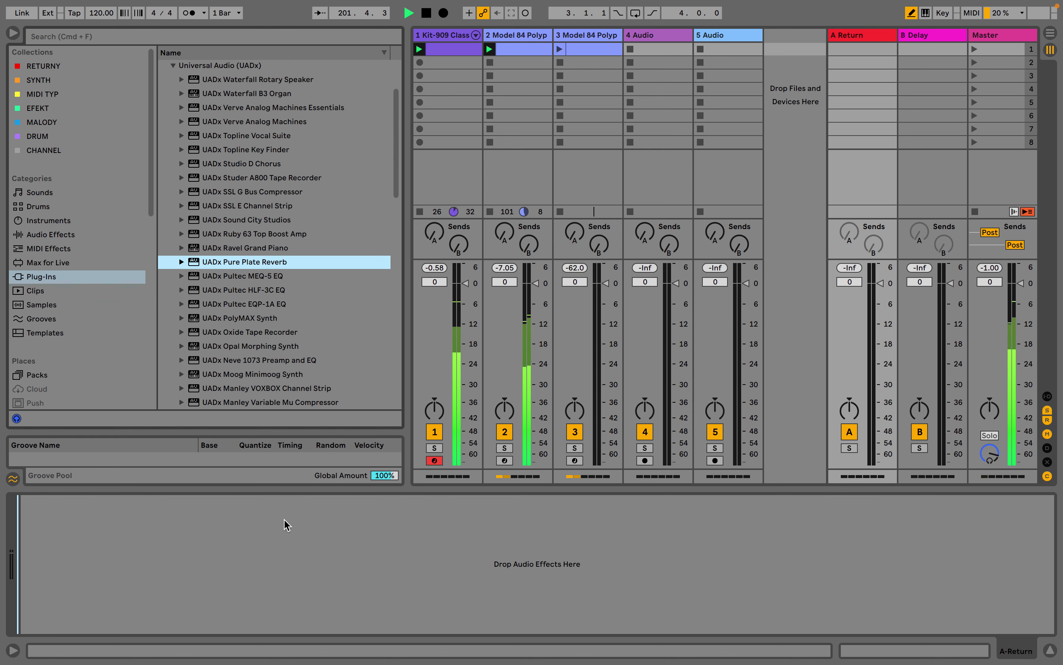
{"action": "left_click_drag", "start_coordinate": [284, 519], "coordinate": [285, 519]}
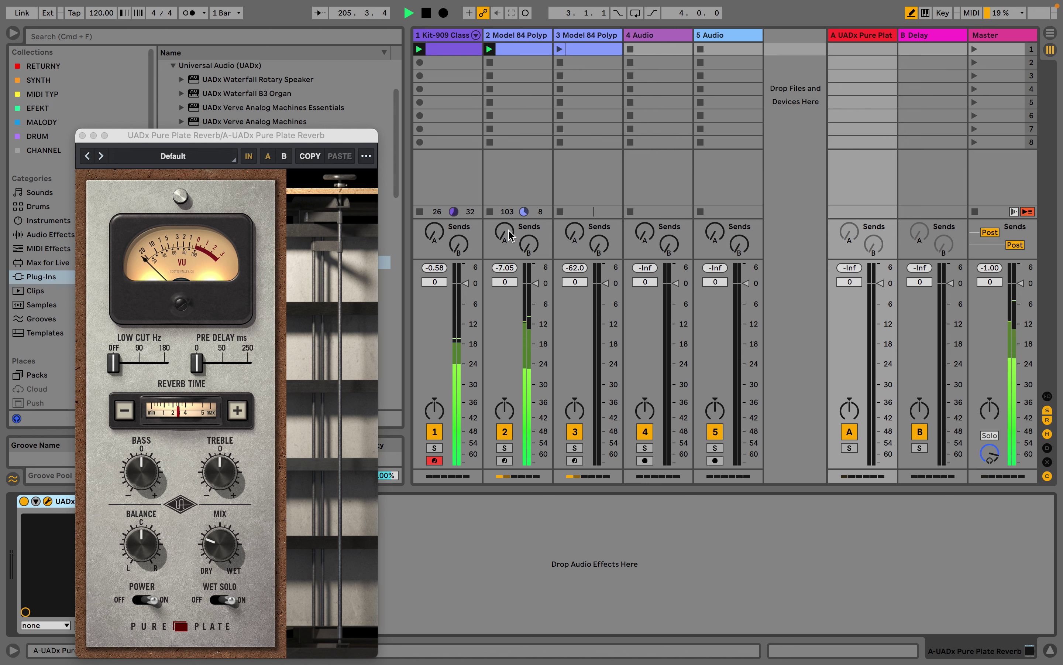
Step: Raise the send from track 2 to return A and set Pure Plate Reverb's low cut to 180 Hz
{"action": "left_click_drag", "start_coordinate": [509, 236], "coordinate": [510, 205]}
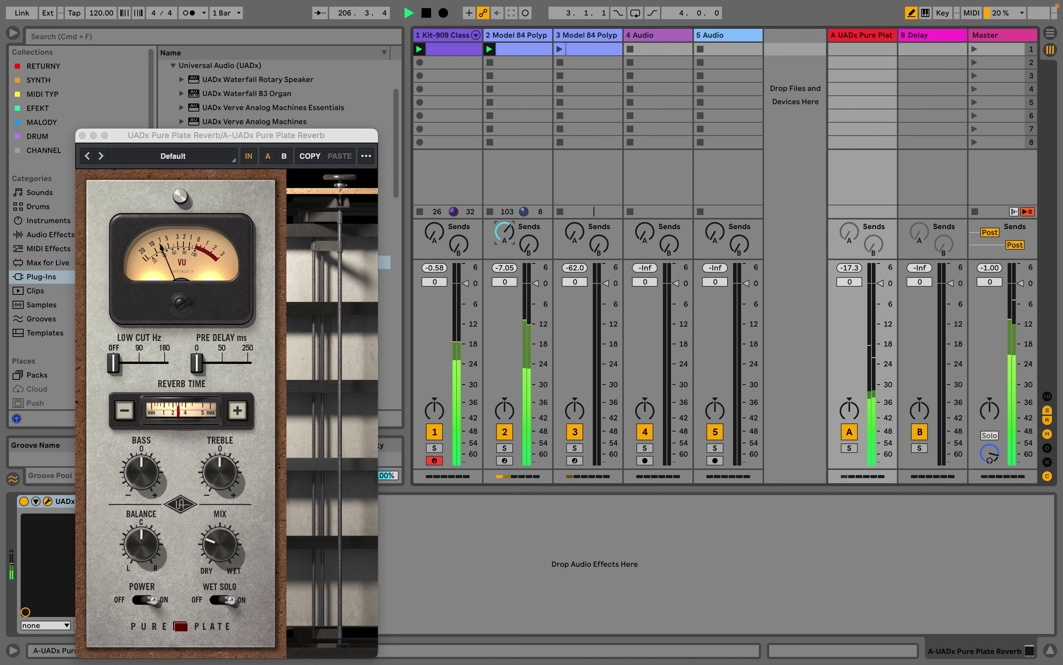
{"action": "left_click_drag", "start_coordinate": [113, 364], "coordinate": [174, 364]}
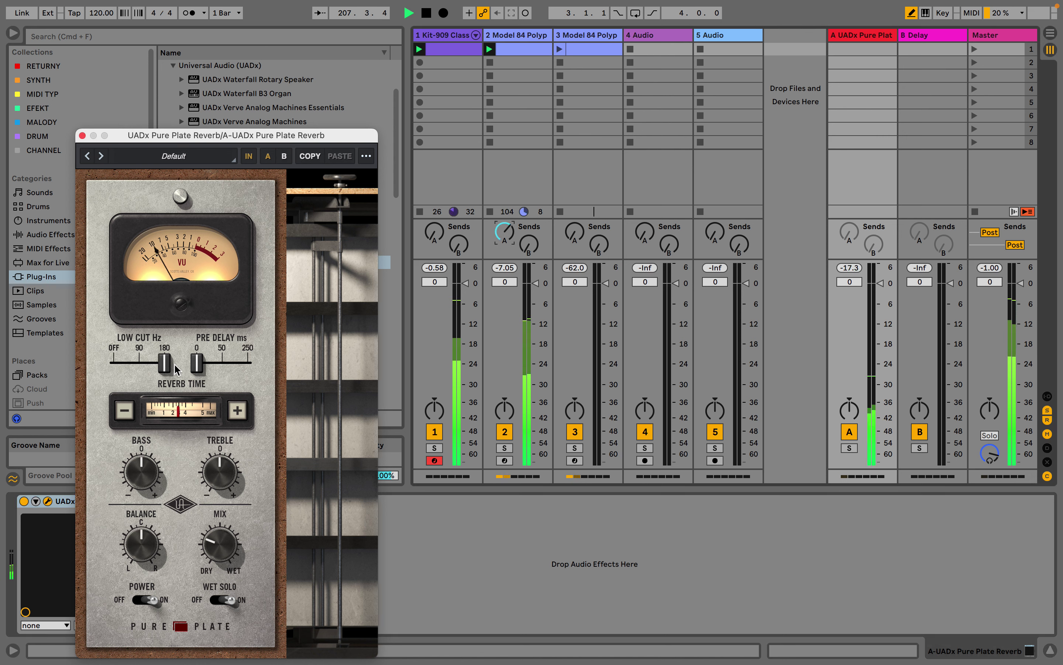
{"action": "left_click_drag", "start_coordinate": [501, 239], "coordinate": [501, 217]}
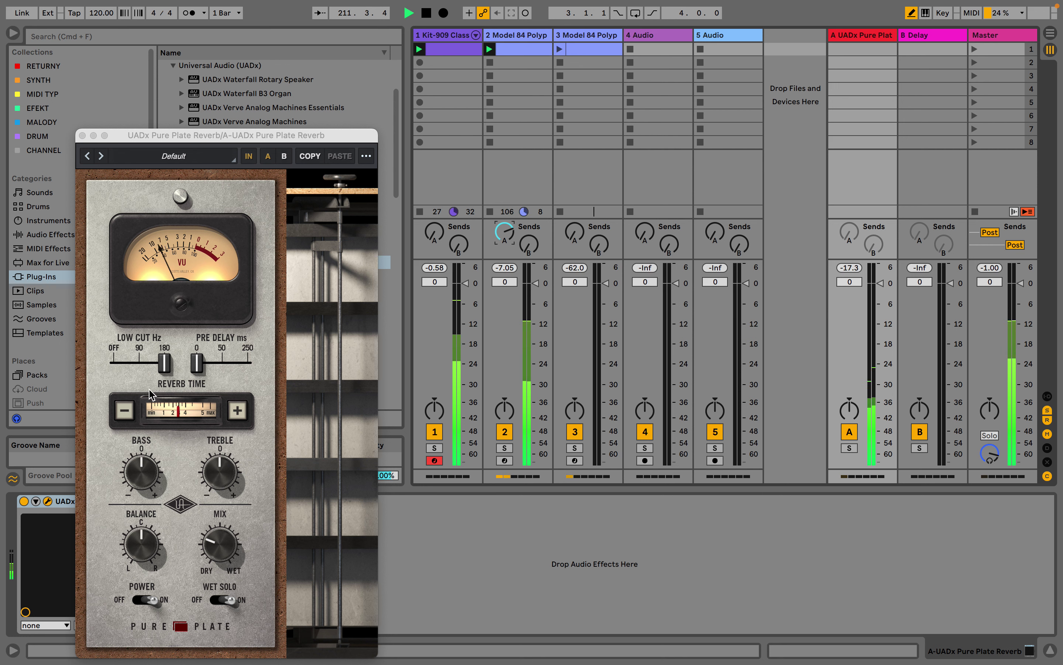
Step: Shorten Pure Plate Reverb's reverb time to about 2 and close the plug-in
{"action": "left_click", "coordinate": [127, 415]}
{"action": "left_click", "coordinate": [128, 415]}
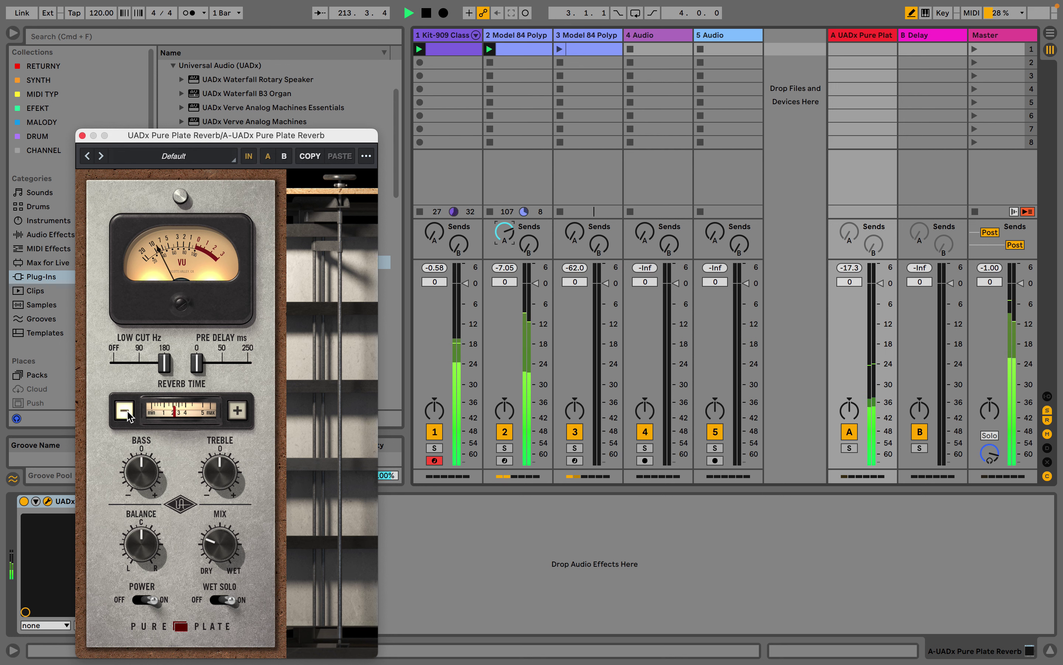
{"action": "left_click", "coordinate": [242, 413]}
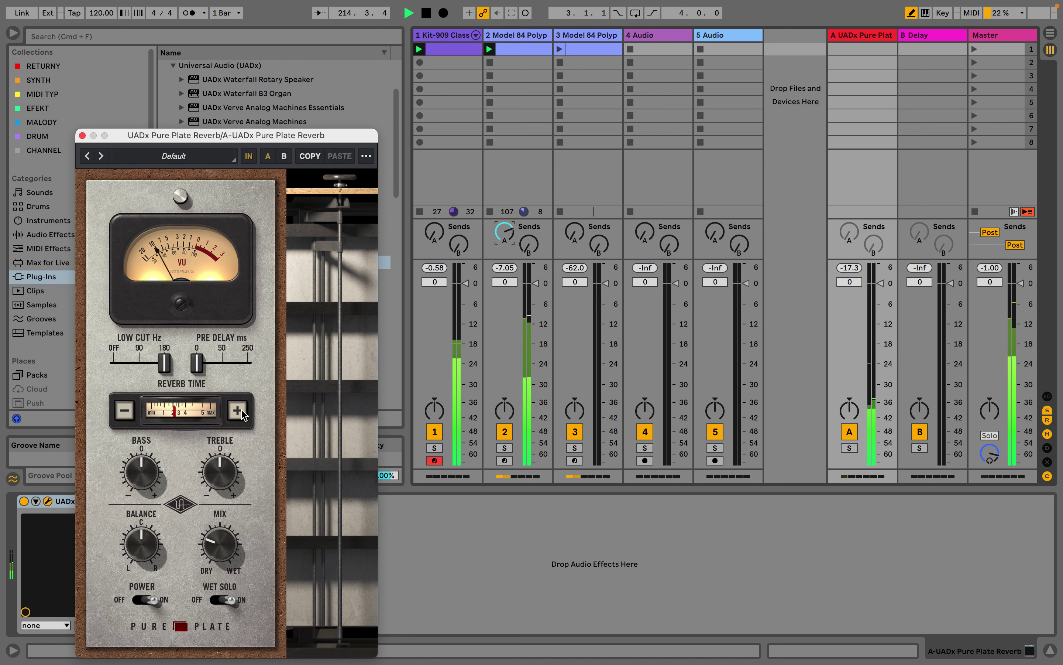
{"action": "left_click", "coordinate": [125, 411]}
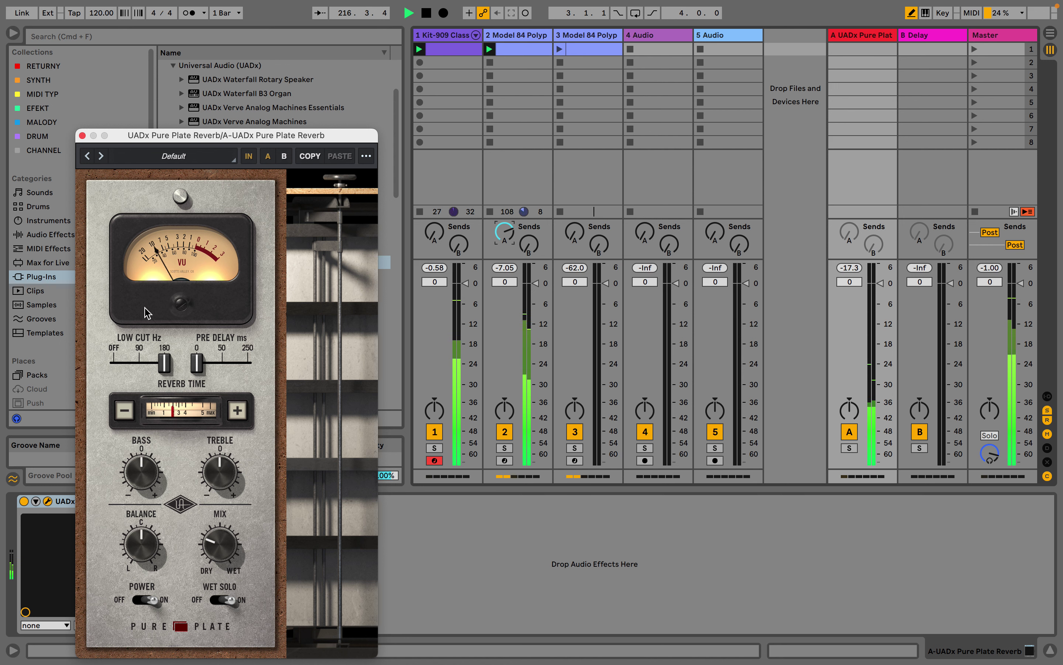
{"action": "left_click", "coordinate": [83, 135]}
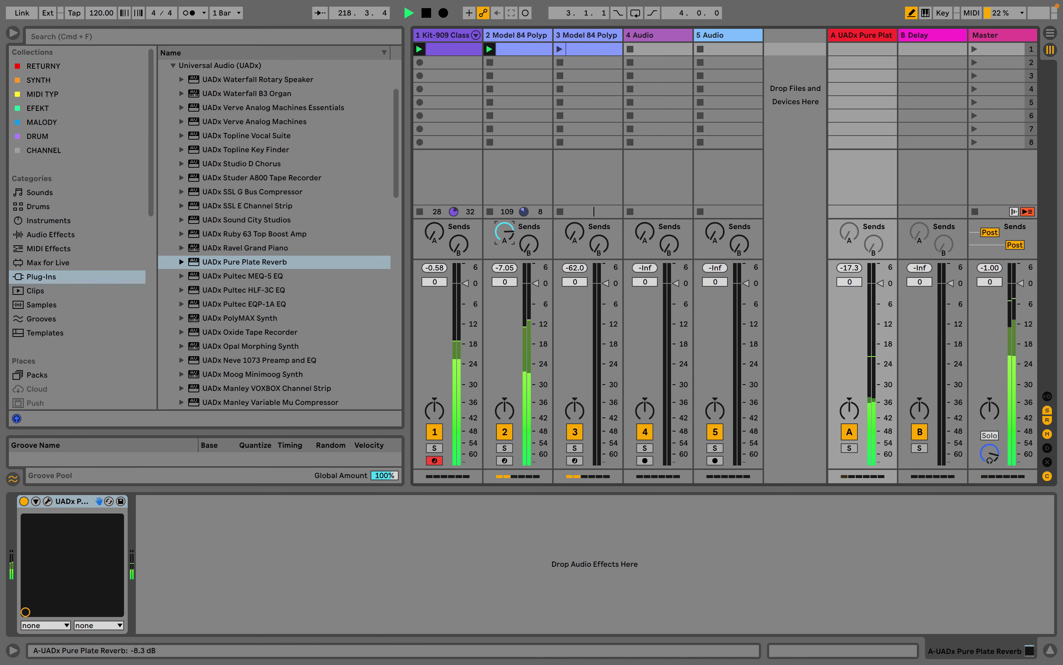
Step: Add UADx LA-2A Gray Compressor at the end of the 909 kit's effect chain, adjust its peak reduction slightly, and close it
{"action": "left_click", "coordinate": [460, 39]}
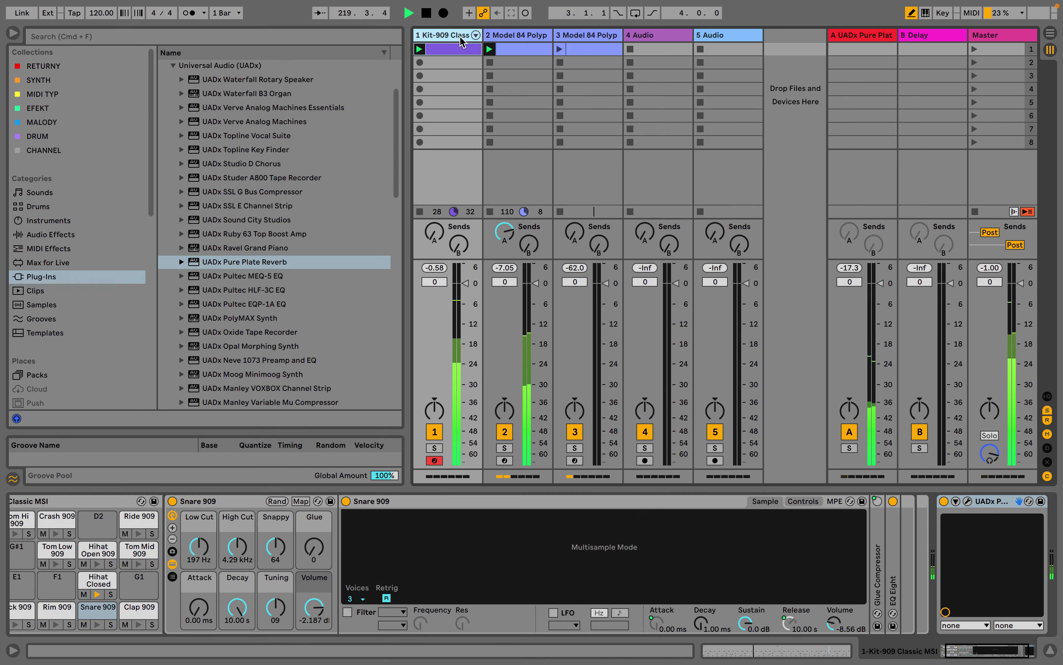
{"action": "scroll", "coordinate": [269, 263], "scroll_direction": "down", "scroll_amount": 4}
{"action": "scroll", "coordinate": [677, 545], "scroll_direction": "right", "scroll_amount": 3}
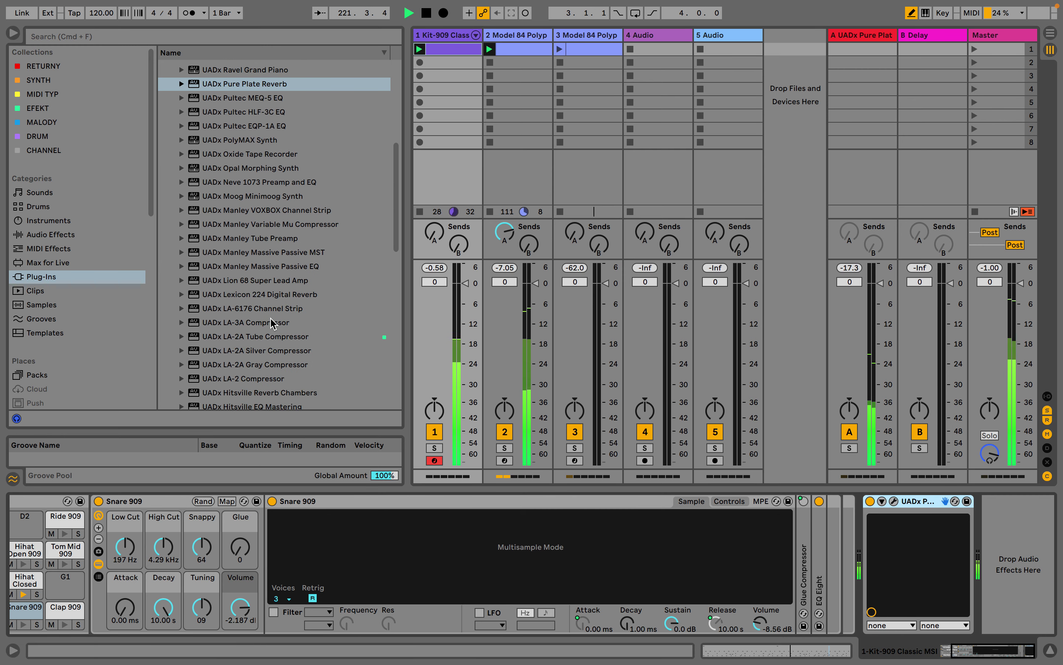
{"action": "scroll", "coordinate": [272, 323], "scroll_direction": "up", "scroll_amount": 1}
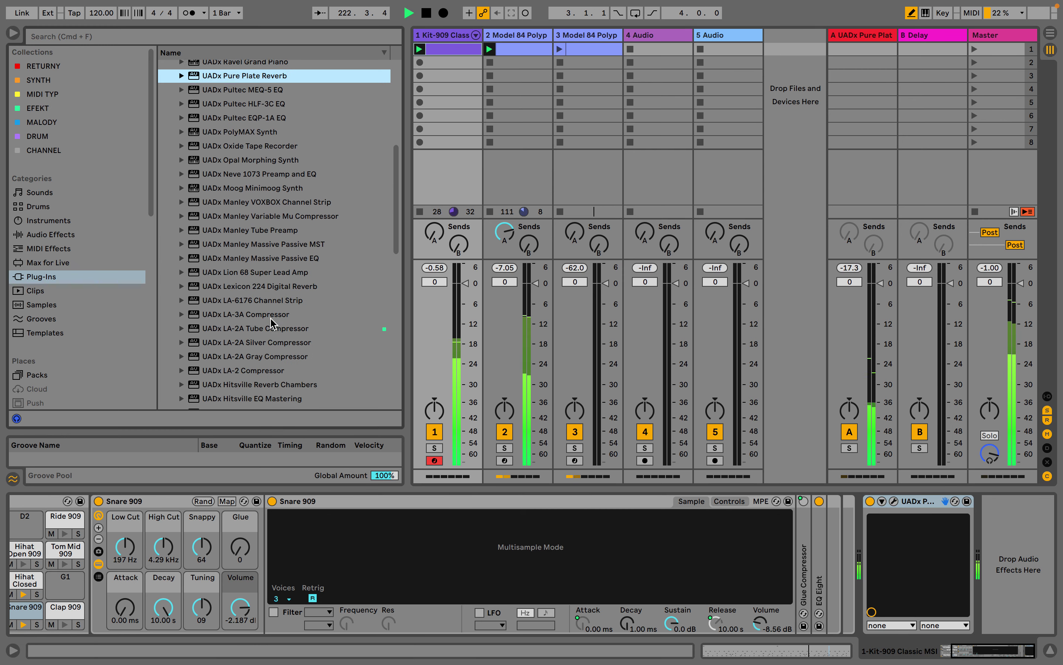
{"action": "scroll", "coordinate": [272, 323], "scroll_direction": "down", "scroll_amount": 1}
{"action": "scroll", "coordinate": [273, 323], "scroll_direction": "down", "scroll_amount": 4}
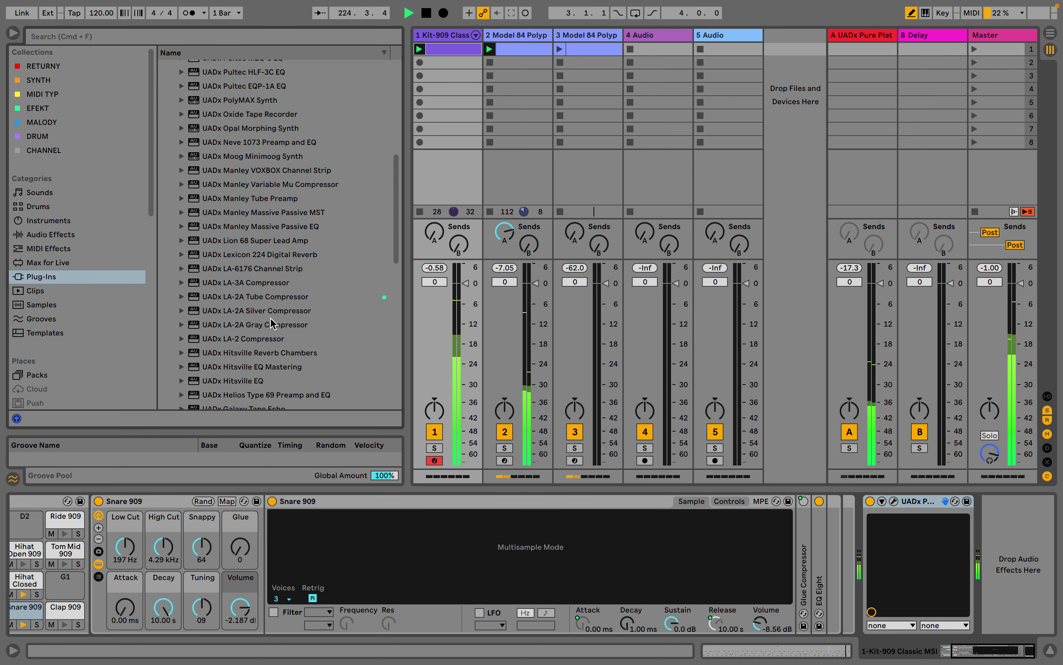
{"action": "scroll", "coordinate": [273, 324], "scroll_direction": "down", "scroll_amount": 4}
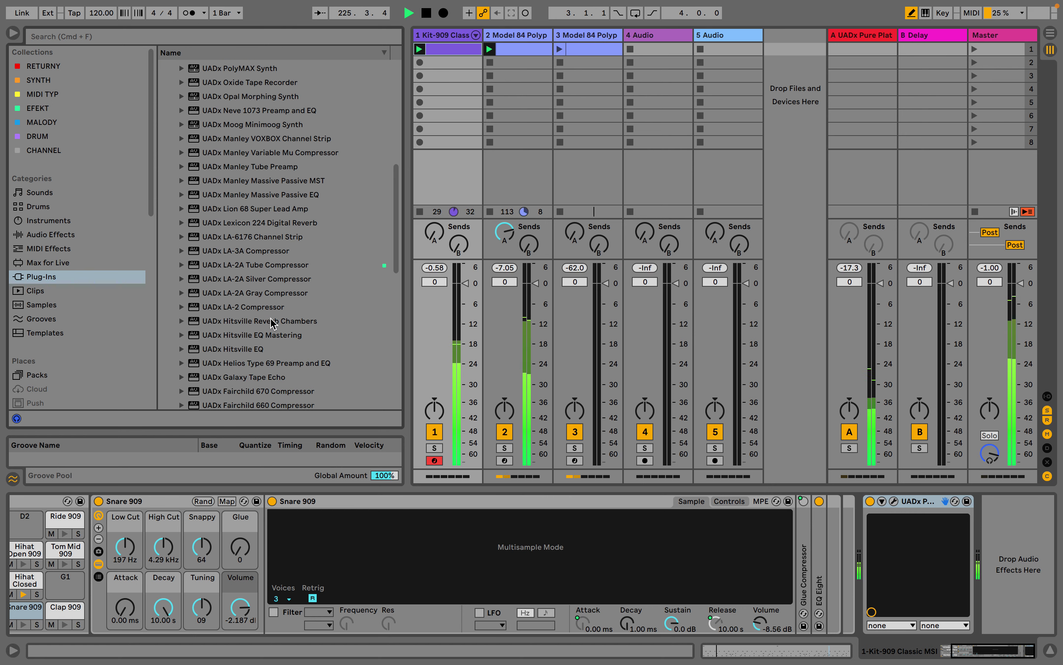
{"action": "left_click_drag", "start_coordinate": [256, 297], "coordinate": [1045, 548]}
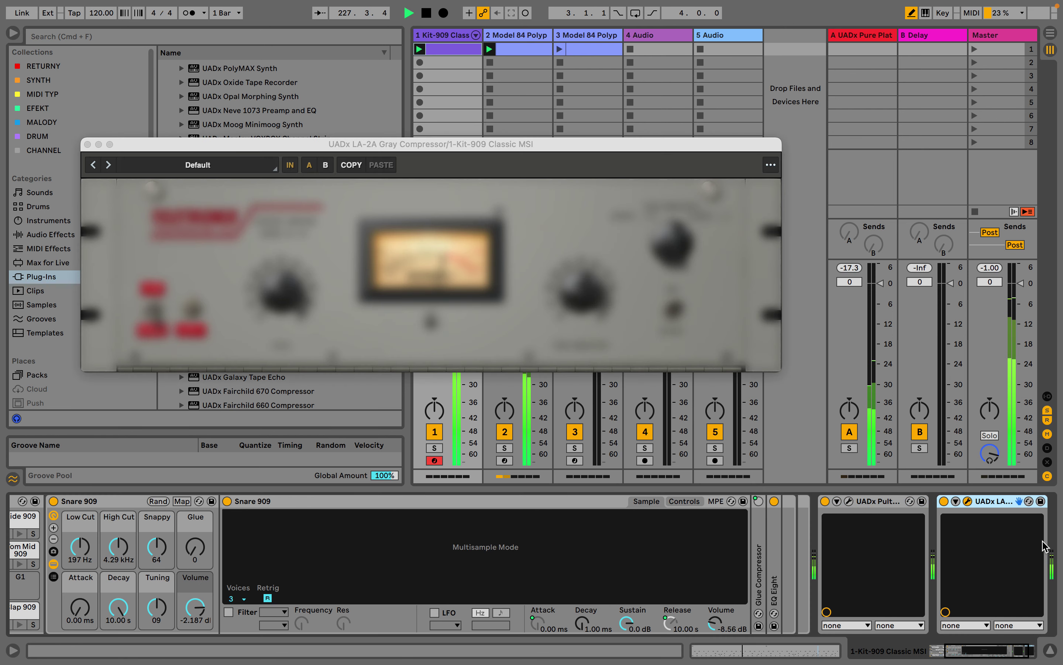
{"action": "mouse_move", "coordinate": [568, 300]}
{"action": "left_mouse_down"}
{"action": "mouse_move", "coordinate": [566, 284]}
{"action": "mouse_move", "coordinate": [565, 295]}
{"action": "left_mouse_up"}
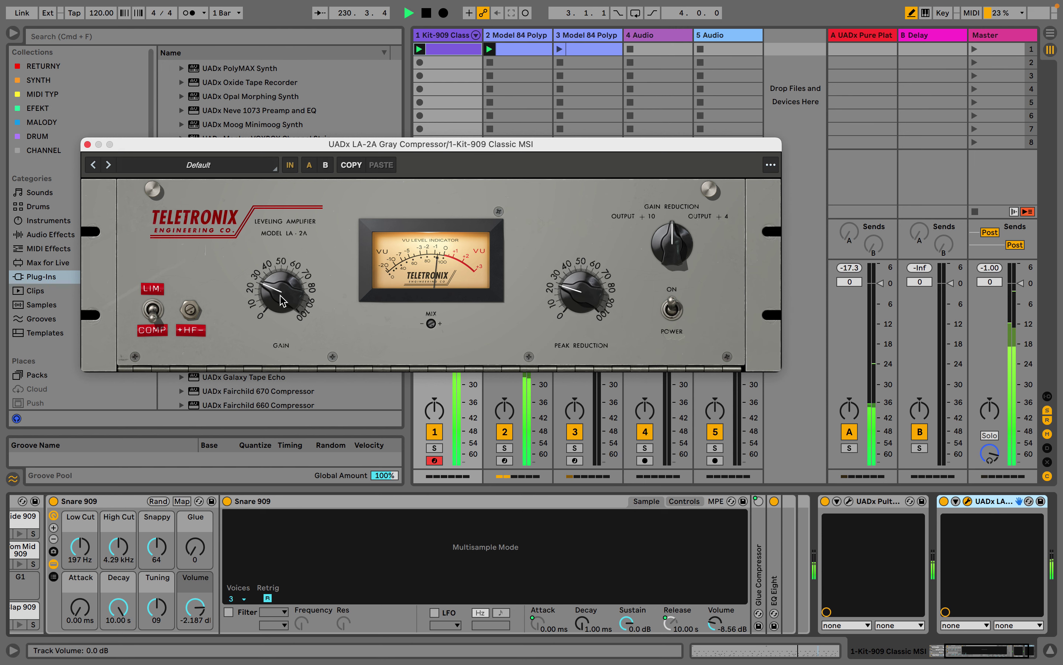
{"action": "left_click", "coordinate": [88, 144]}
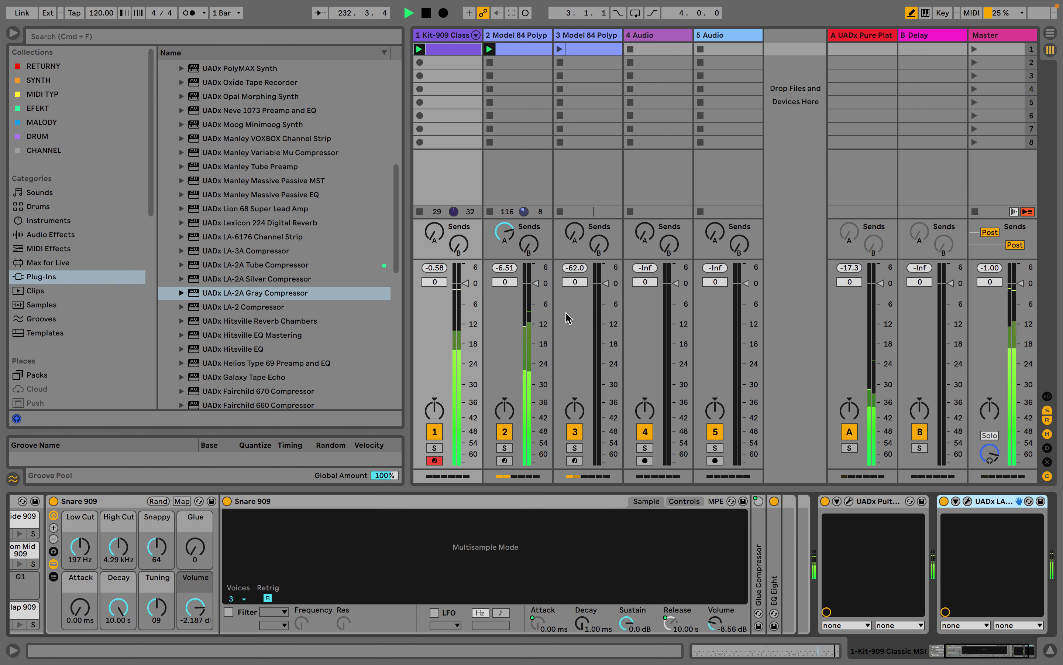
Step: Add UADx LA-2A Gray Compressor at the end of track 2's effect chain, raise its peak reduction slightly, and close it
{"action": "left_click", "coordinate": [530, 35]}
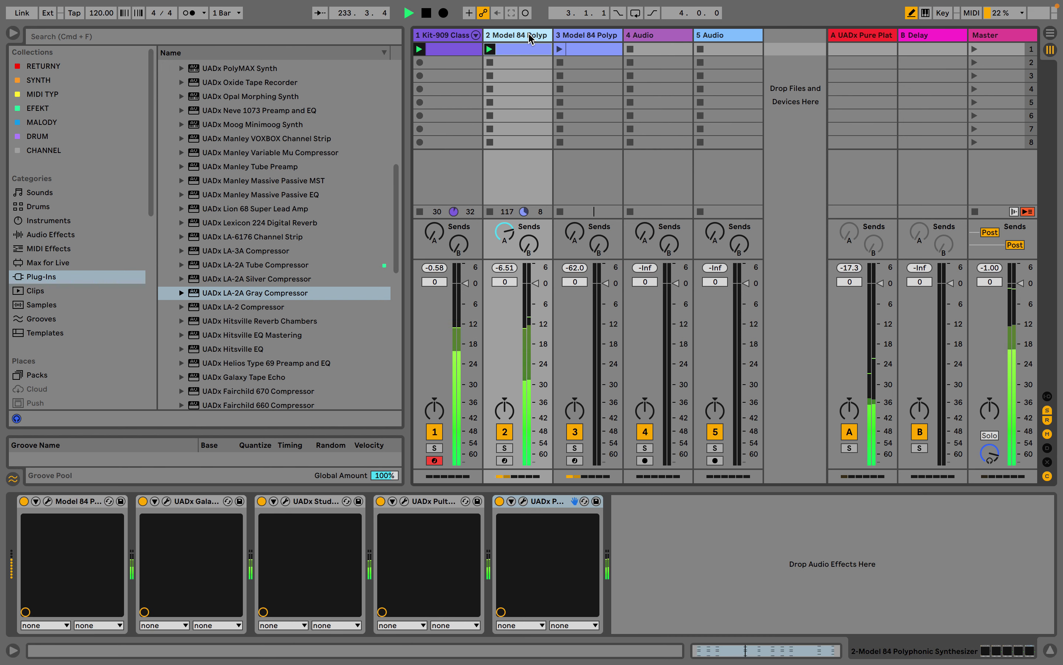
{"action": "left_click_drag", "start_coordinate": [215, 292], "coordinate": [688, 558]}
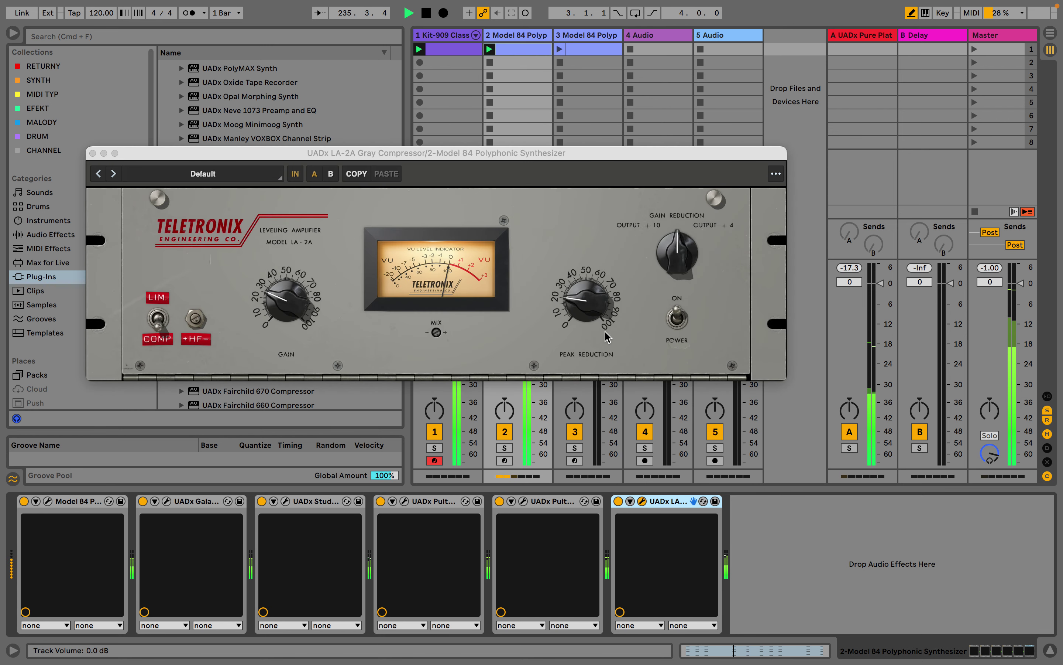
{"action": "left_click_drag", "start_coordinate": [588, 279], "coordinate": [594, 261]}
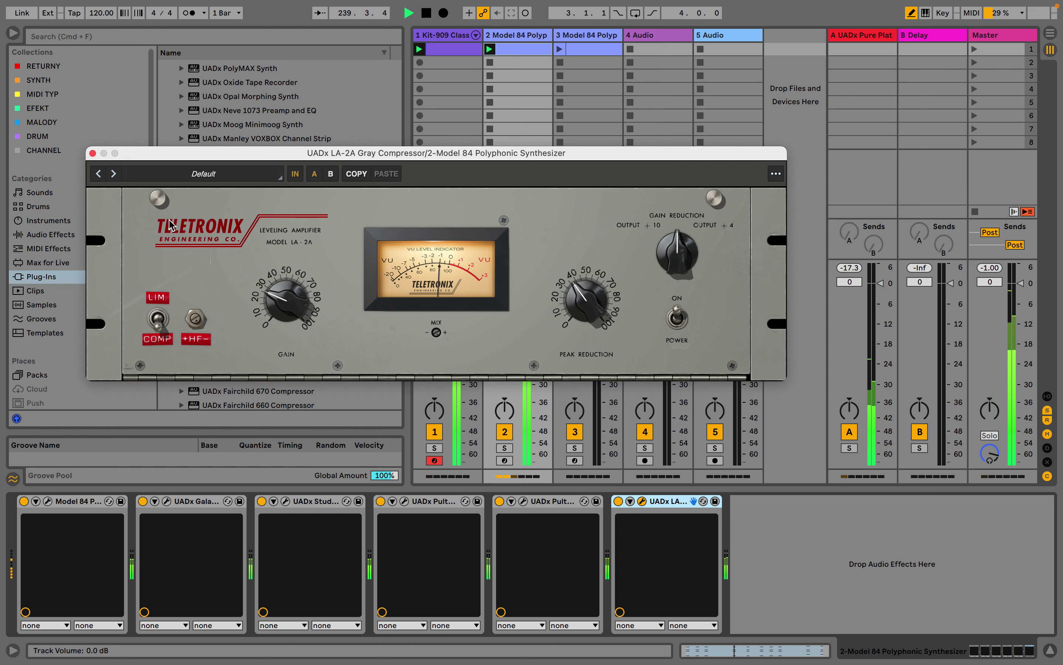
{"action": "left_click", "coordinate": [92, 153]}
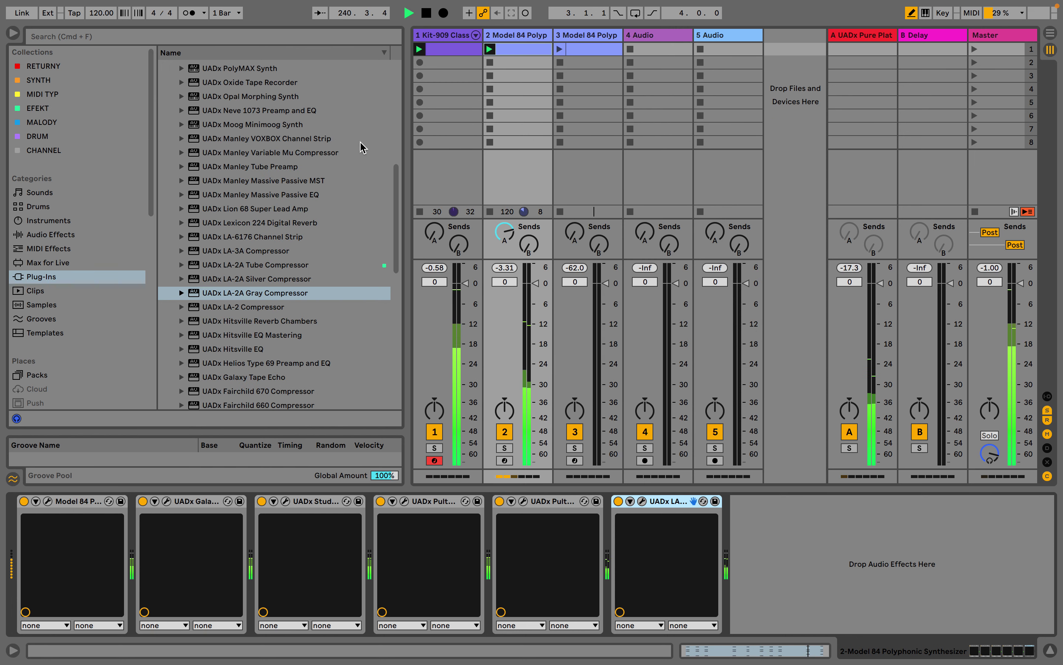
Step: Lower the drum LA-2A's gain to about 20, compare the beat with the compressor bypassed and active, and close the plug-in
{"action": "key", "text": "Left"}
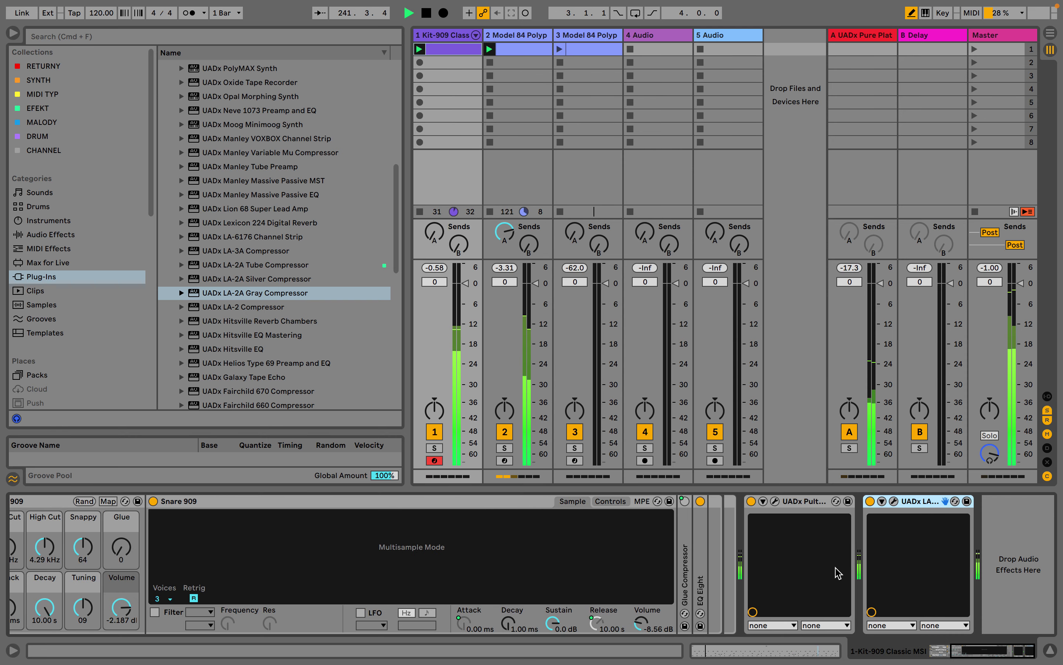
{"action": "left_click", "coordinate": [894, 501]}
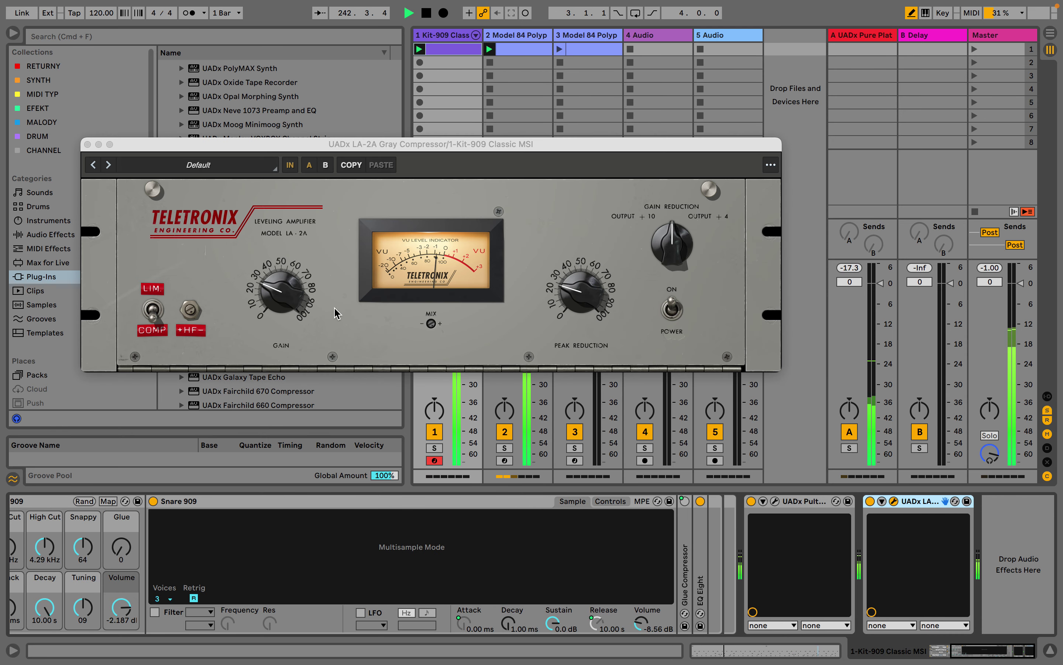
{"action": "left_click_drag", "start_coordinate": [275, 299], "coordinate": [275, 304]}
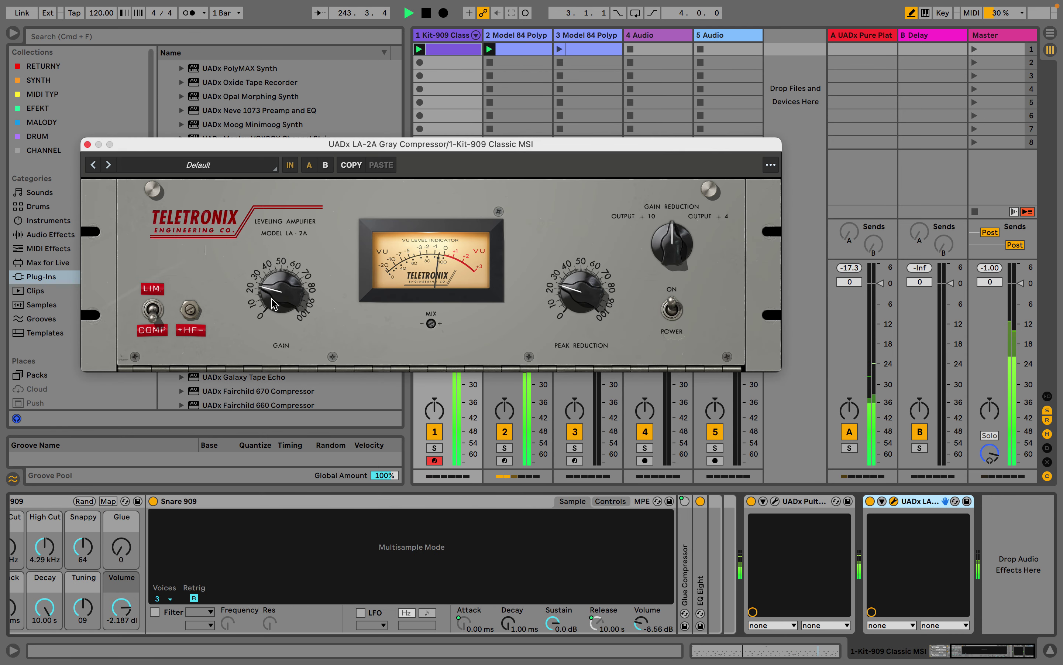
{"action": "left_click", "coordinate": [870, 501]}
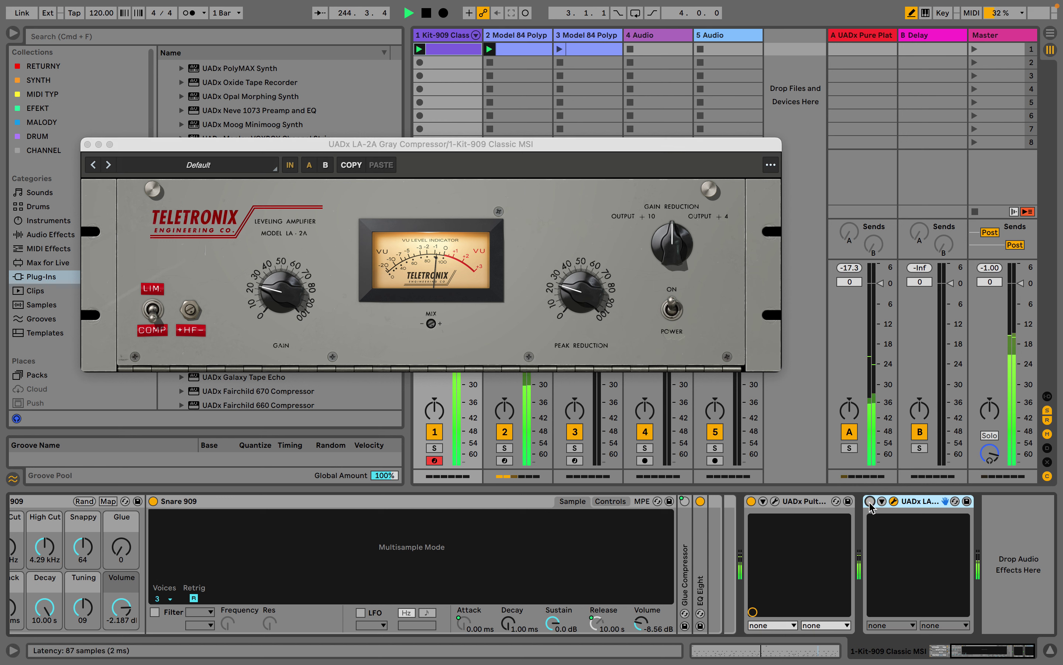
{"action": "left_click", "coordinate": [870, 502]}
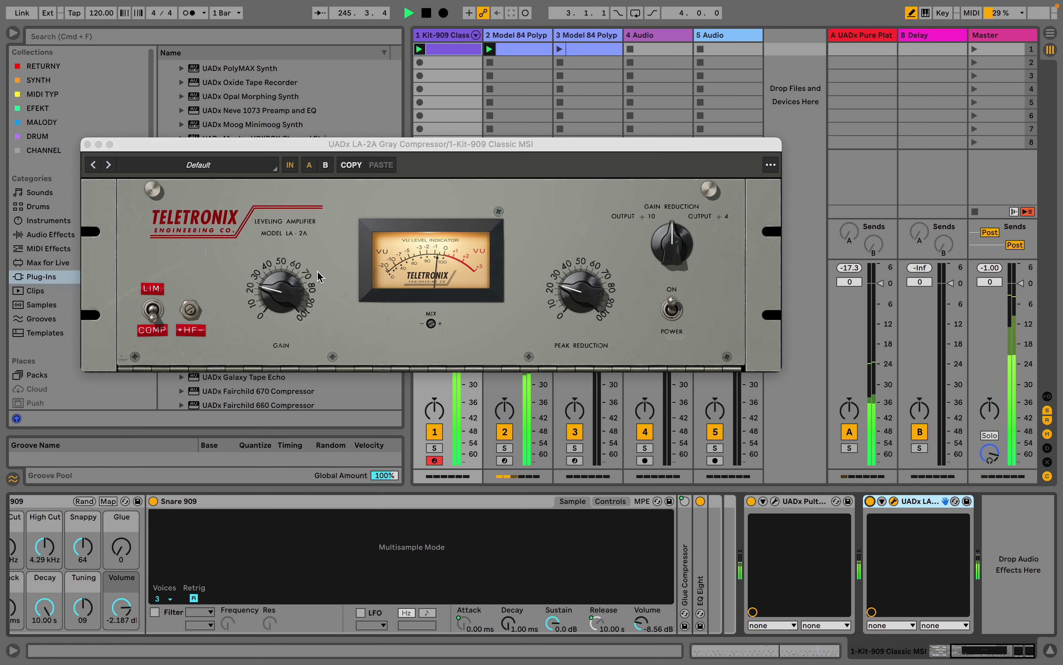
{"action": "left_click", "coordinate": [88, 144]}
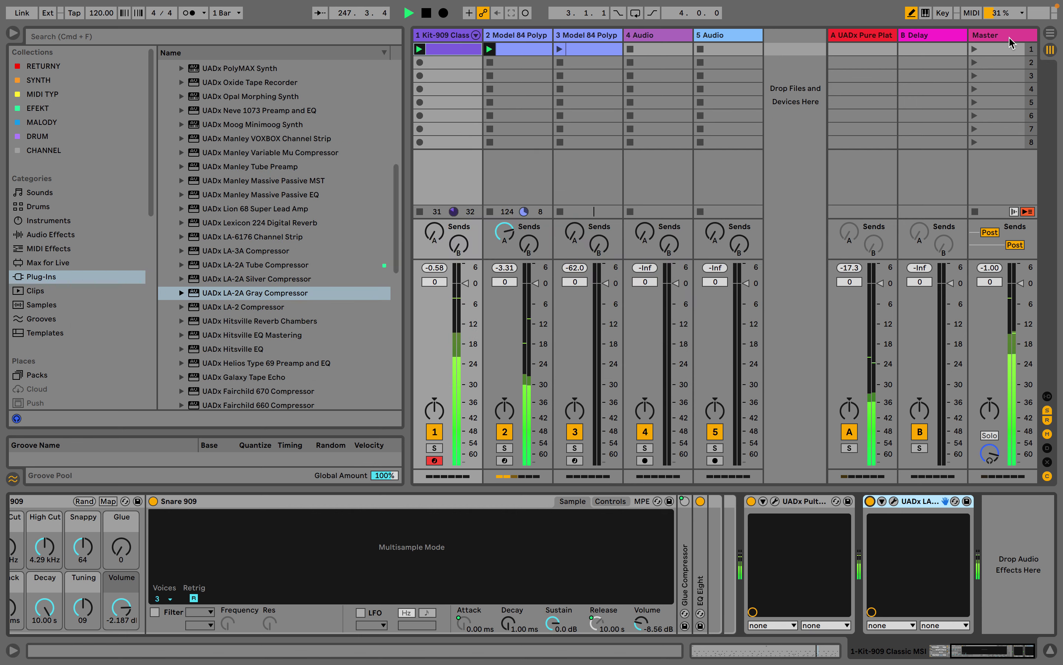
Step: Show only the A minor scale notes in track 3's clip and delete the lower chord notes, keeping the top C4 and D4 line
{"action": "left_click", "coordinate": [598, 34]}
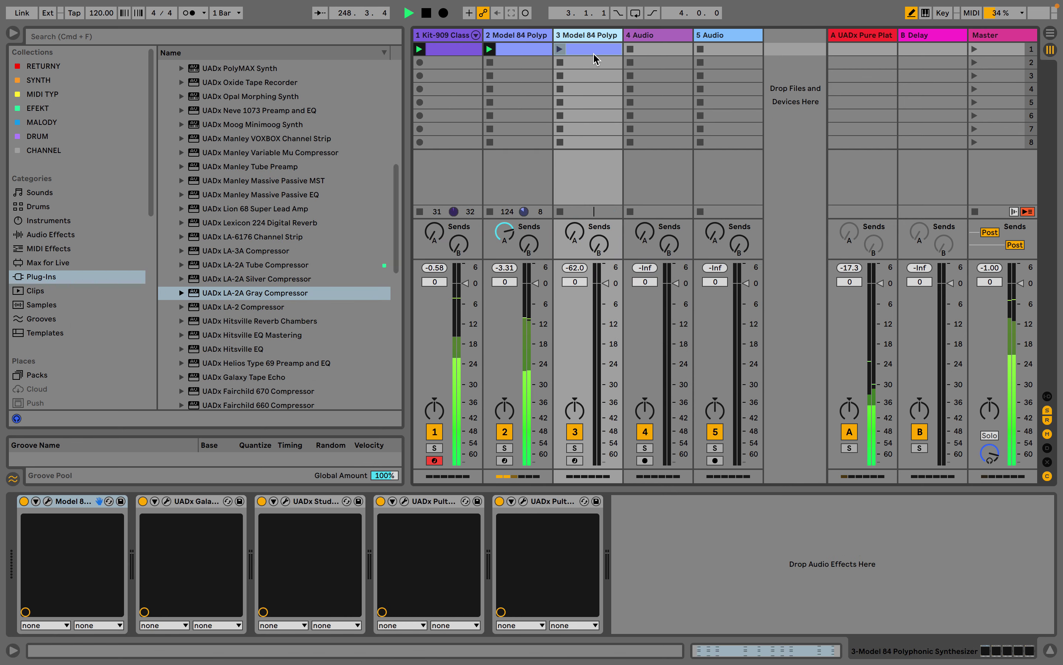
{"action": "double_click", "coordinate": [594, 53]}
{"action": "scroll", "coordinate": [574, 340], "scroll_direction": "up", "scroll_amount": 5}
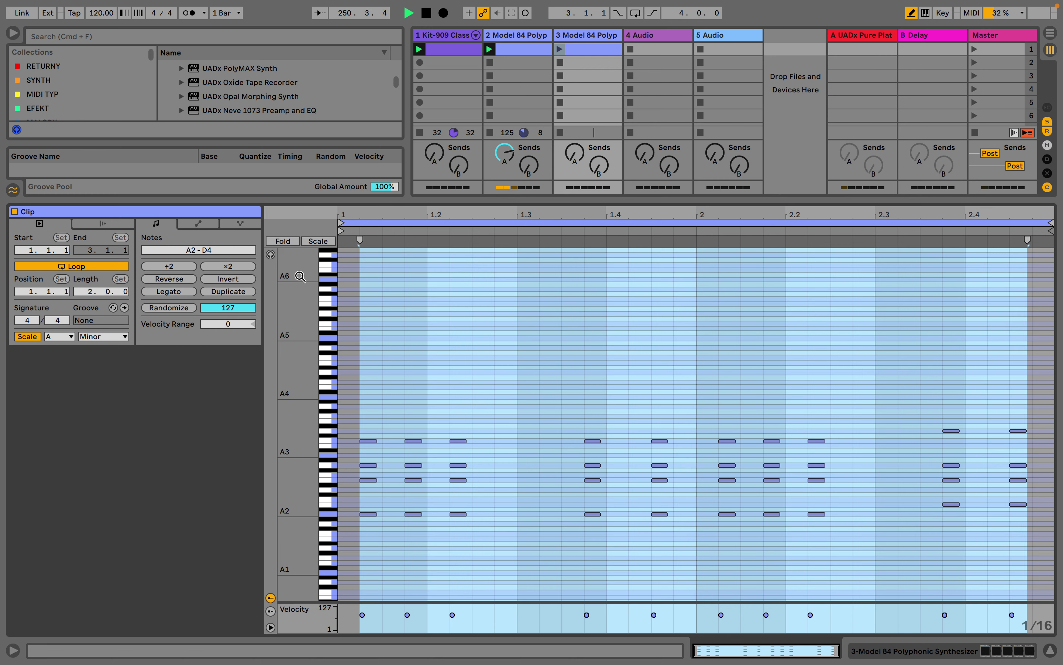
{"action": "left_click", "coordinate": [312, 243]}
{"action": "key", "text": "b"}
{"action": "left_click_drag", "start_coordinate": [1047, 352], "coordinate": [272, 530]}
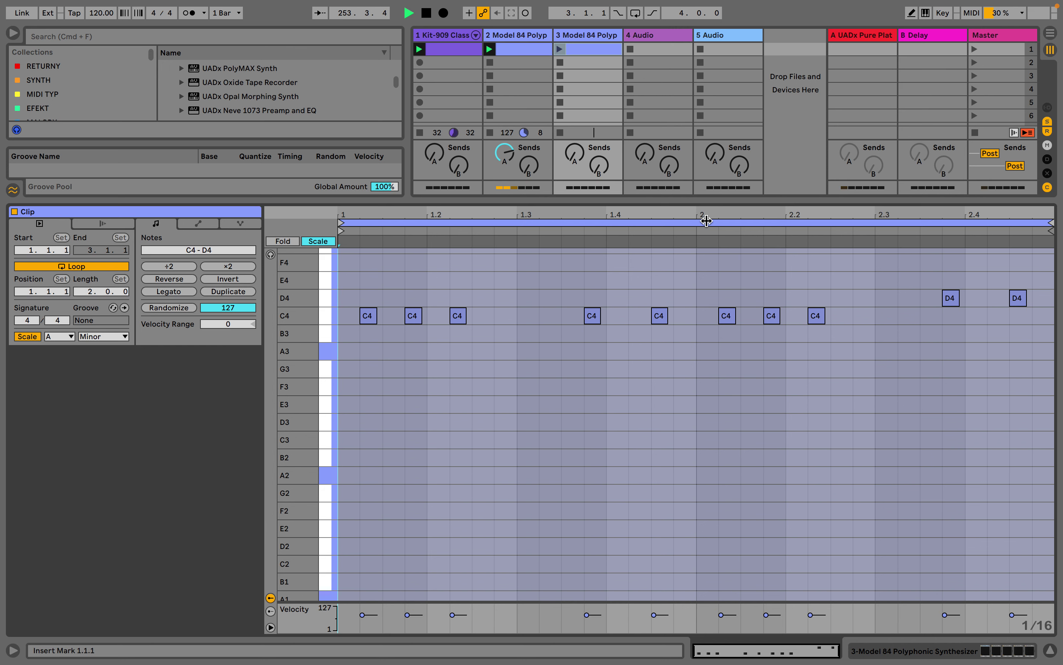
Step: Move the first and fourth notes of track 3's clip up to D4 and the third note down to B3
{"action": "right_click", "coordinate": [553, 427]}
{"action": "left_click", "coordinate": [380, 331]}
{"action": "left_click", "coordinate": [373, 323]}
{"action": "key", "text": "Up"}
{"action": "left_click", "coordinate": [460, 313]}
{"action": "key", "text": "Down"}
{"action": "left_click", "coordinate": [593, 314]}
{"action": "key", "text": "Up"}
Step: Move the clip's sixth note down to B3 and raise the eighth and ninth notes by one scale step
{"action": "left_click", "coordinate": [726, 315]}
{"action": "key", "text": "Down"}
{"action": "left_click", "coordinate": [820, 318]}
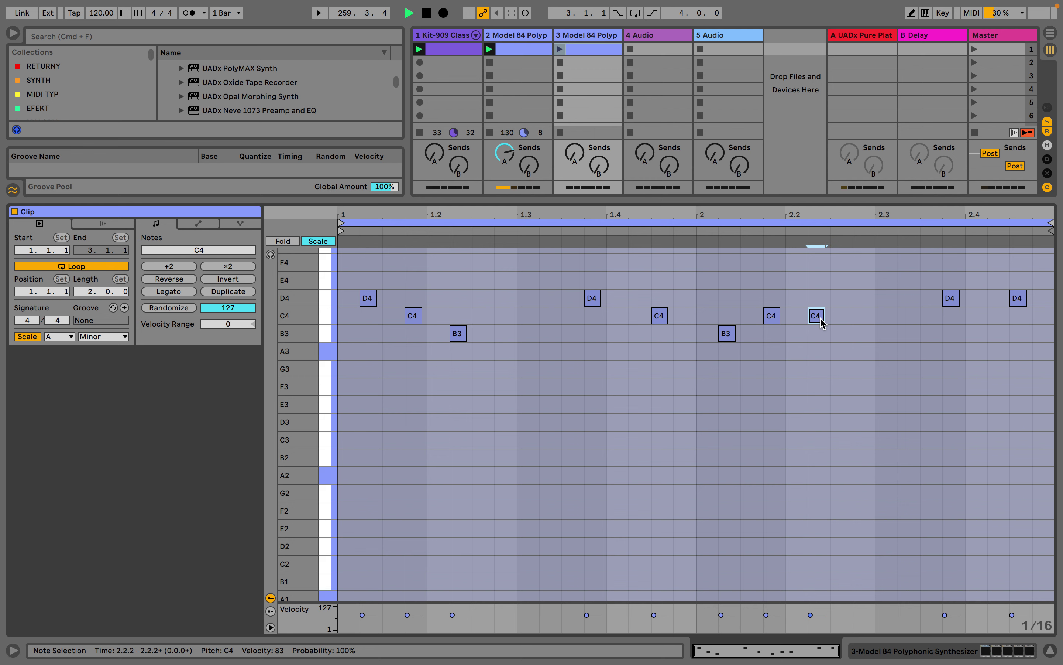
{"action": "key", "text": "Up"}
{"action": "left_click", "coordinate": [950, 299]}
{"action": "key", "text": "Up"}
Step: Replace the Model 84 synthesizer on track 3 with UADx Electra 88 Vintage Keys
{"action": "double_click", "coordinate": [613, 39]}
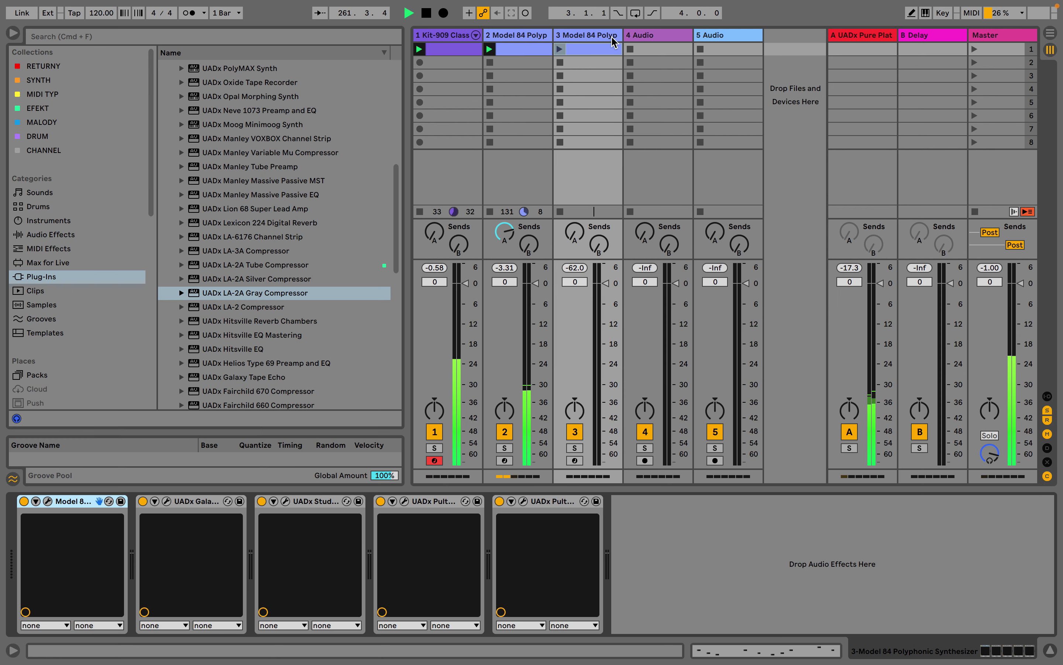
{"action": "scroll", "coordinate": [227, 298], "scroll_direction": "down", "scroll_amount": 3}
{"action": "scroll", "coordinate": [227, 298], "scroll_direction": "down", "scroll_amount": 12}
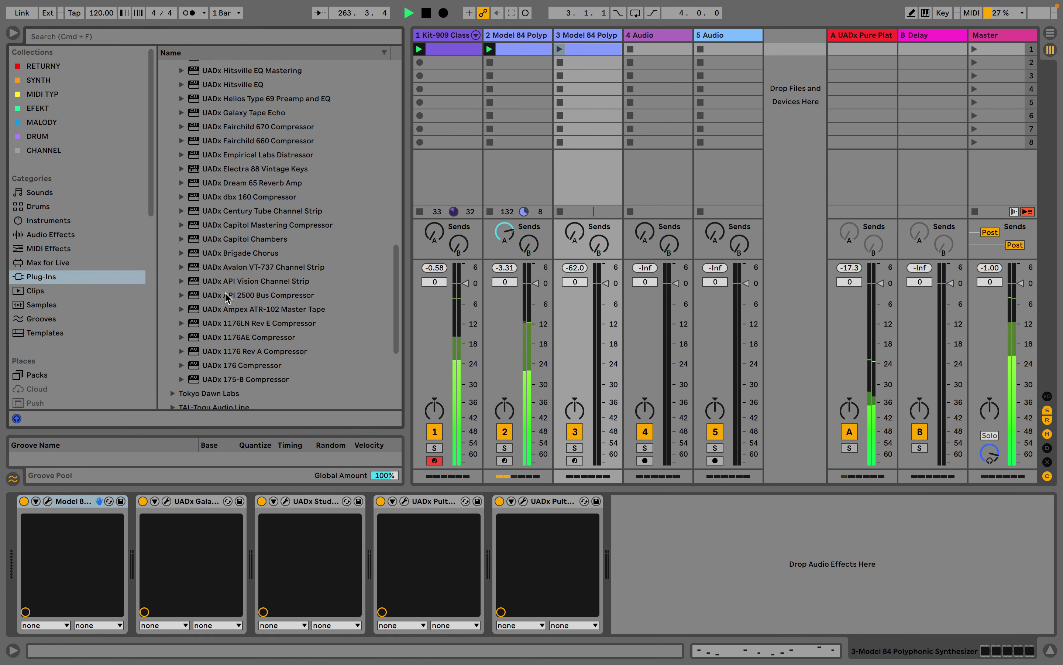
{"action": "scroll", "coordinate": [227, 298], "scroll_direction": "up", "scroll_amount": 3}
{"action": "scroll", "coordinate": [227, 298], "scroll_direction": "up", "scroll_amount": 5}
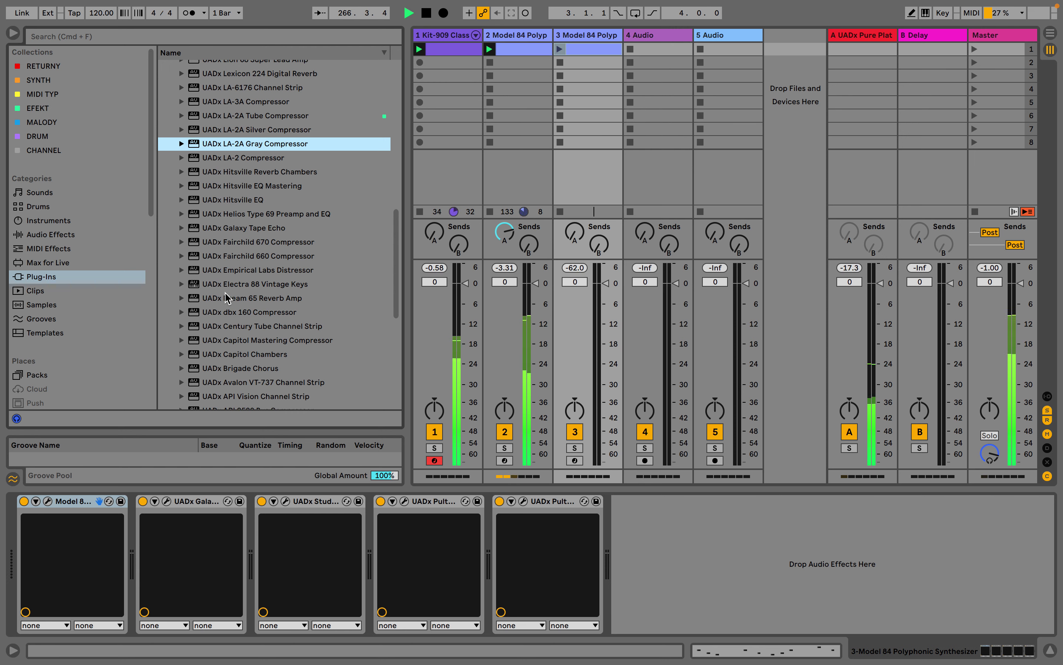
{"action": "scroll", "coordinate": [263, 254], "scroll_direction": "down", "scroll_amount": 3}
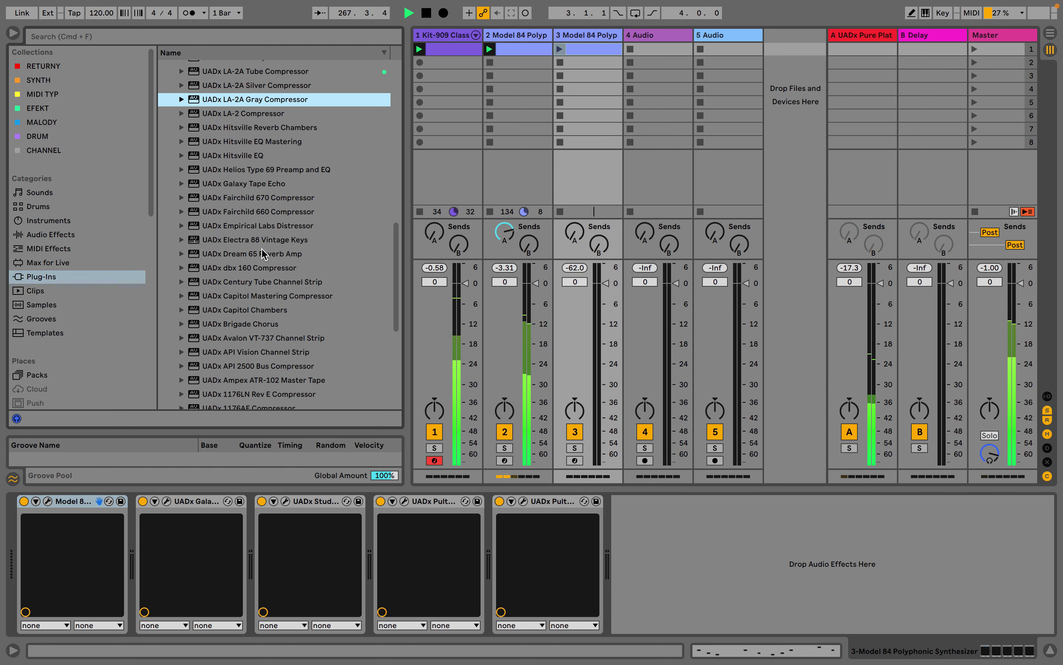
{"action": "scroll", "coordinate": [263, 254], "scroll_direction": "down", "scroll_amount": 2}
{"action": "left_click", "coordinate": [250, 204]}
{"action": "left_click", "coordinate": [50, 563]}
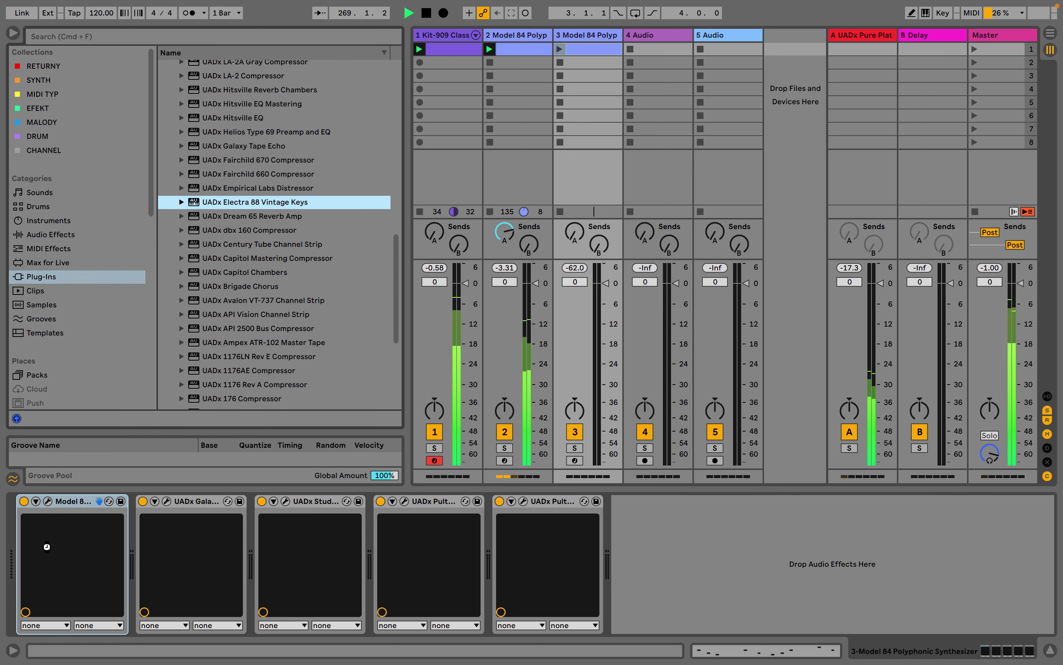
{"action": "left_click_drag", "start_coordinate": [47, 547], "coordinate": [48, 548]}
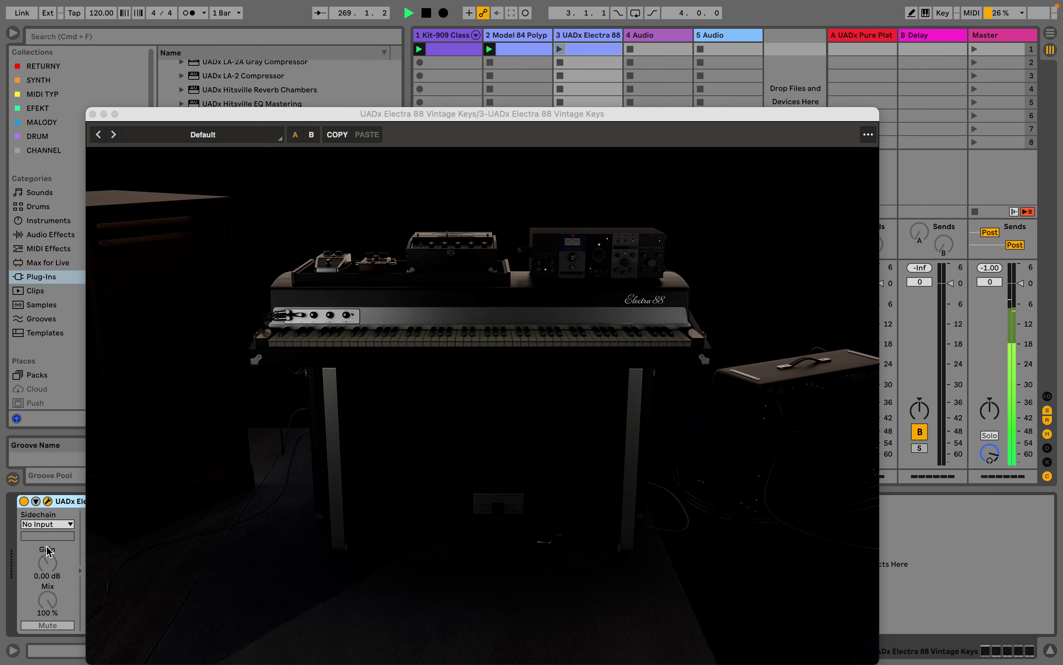
Step: Close the Electra 88 window, launch the first scene and set track 3's volume to 3.6 dB
{"action": "left_click", "coordinate": [92, 115]}
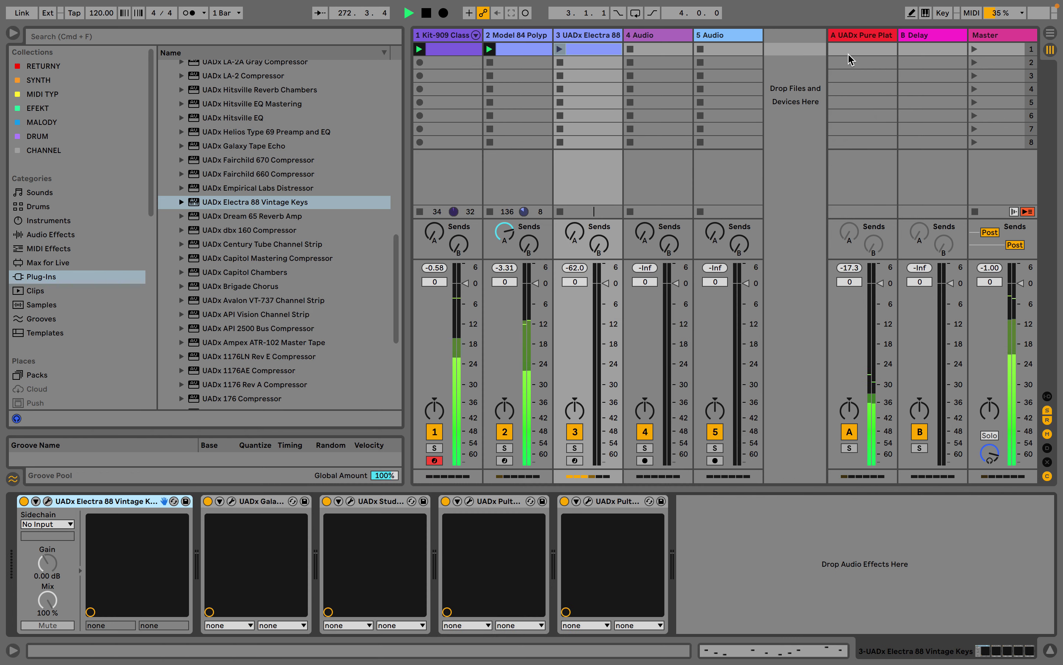
{"action": "left_click", "coordinate": [974, 50]}
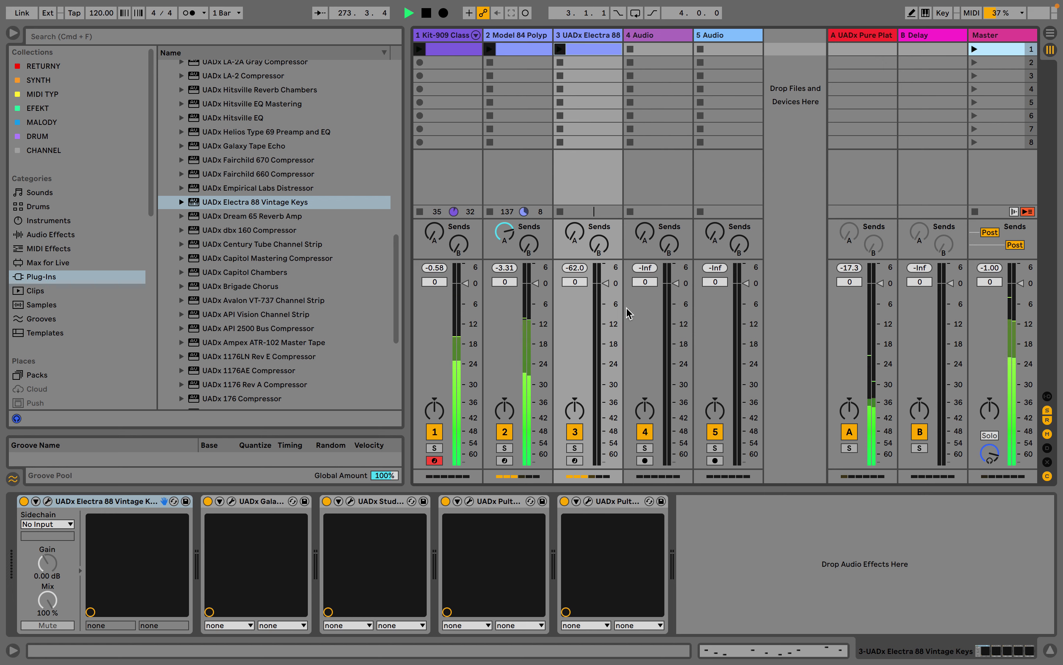
{"action": "left_click_drag", "start_coordinate": [606, 283], "coordinate": [608, 288]}
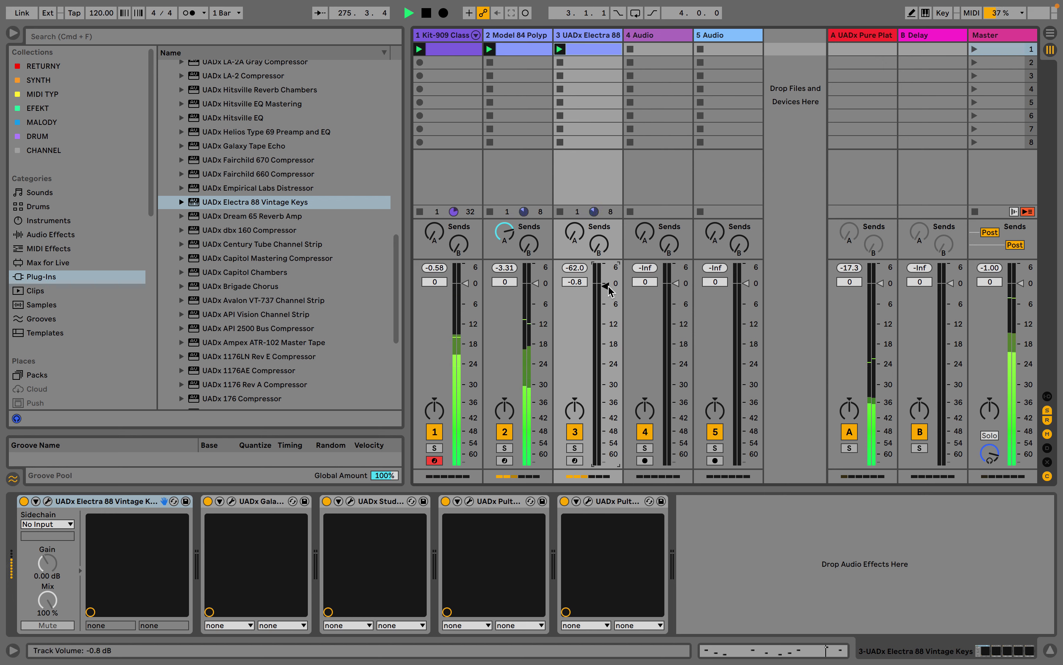
{"action": "left_click_drag", "start_coordinate": [606, 285], "coordinate": [606, 283]}
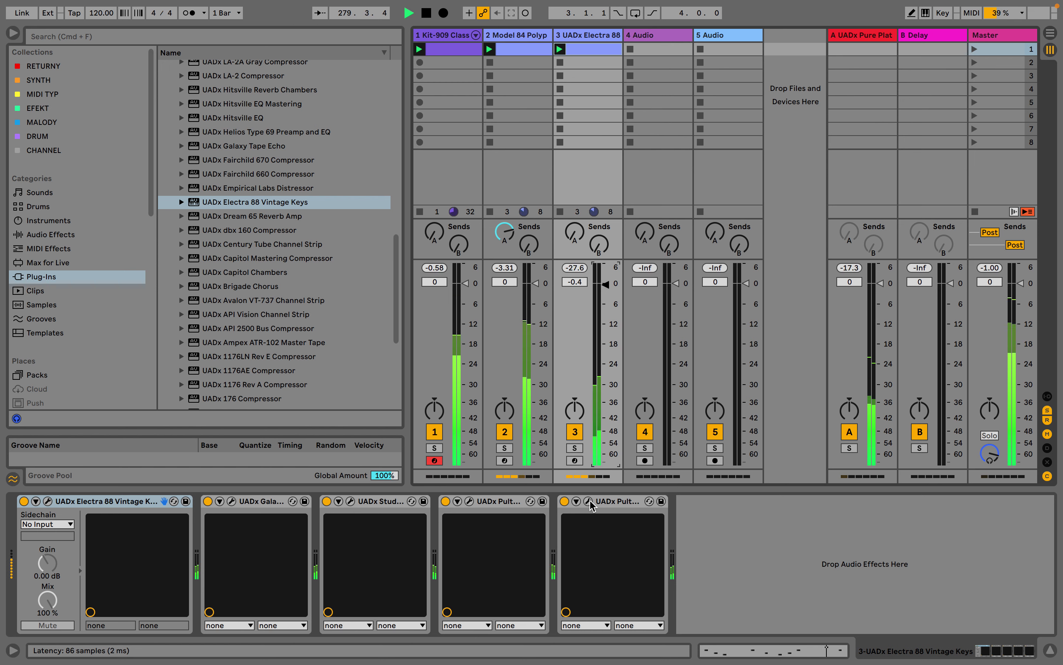
{"action": "left_click_drag", "start_coordinate": [611, 294], "coordinate": [610, 281]}
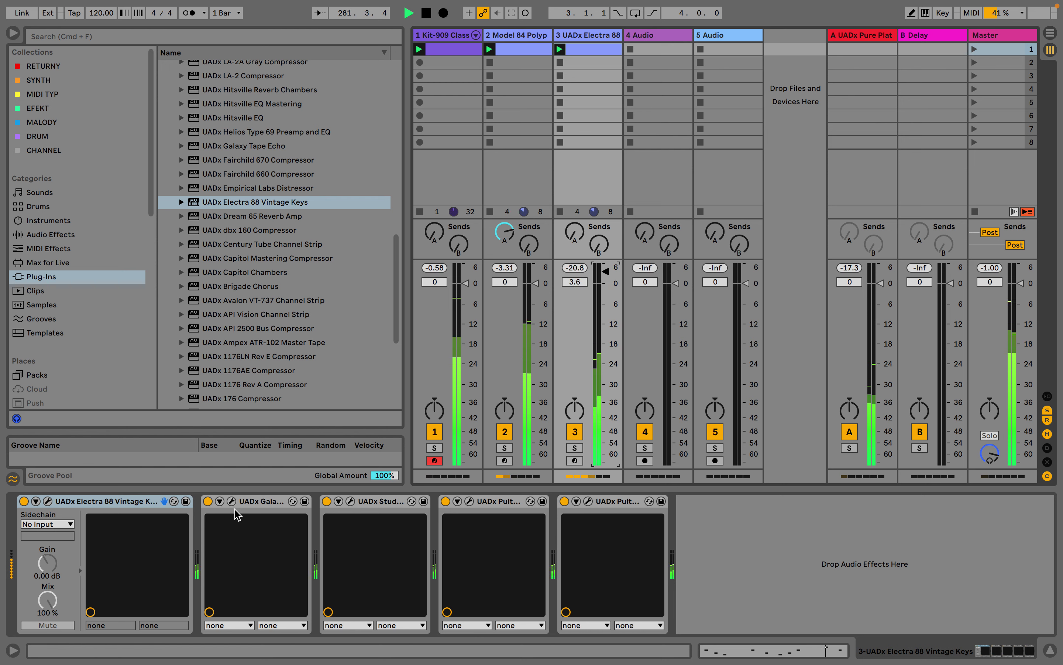
Step: Bypass the four audio effects after Electra 88 on track 3 and set the track volume to 1.0 dB
{"action": "left_click", "coordinate": [208, 501]}
{"action": "left_click", "coordinate": [326, 501]}
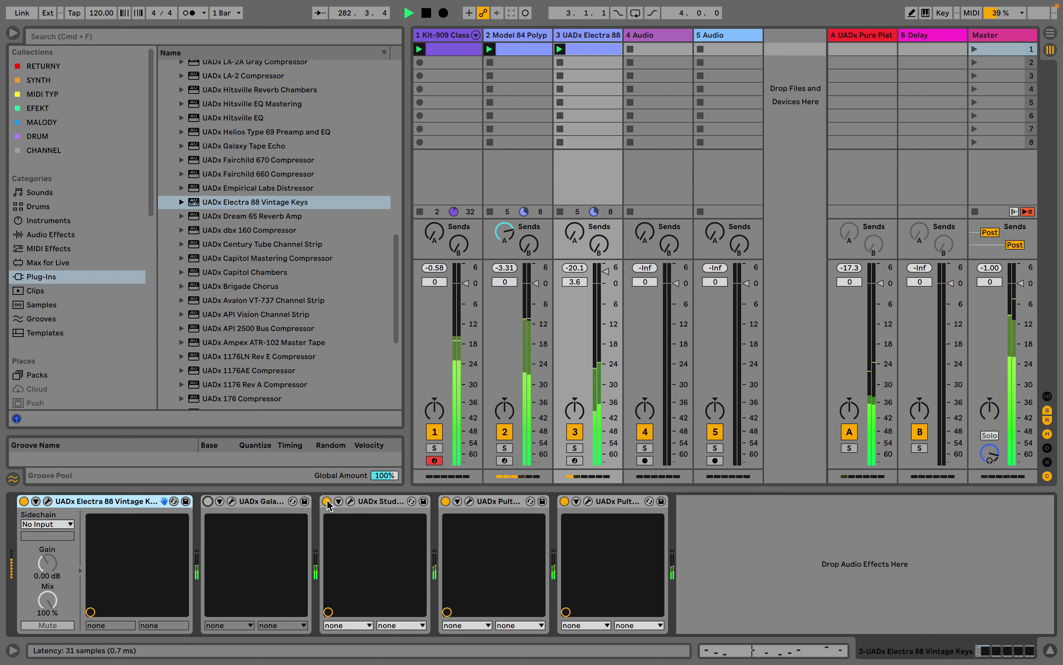
{"action": "left_click", "coordinate": [445, 501]}
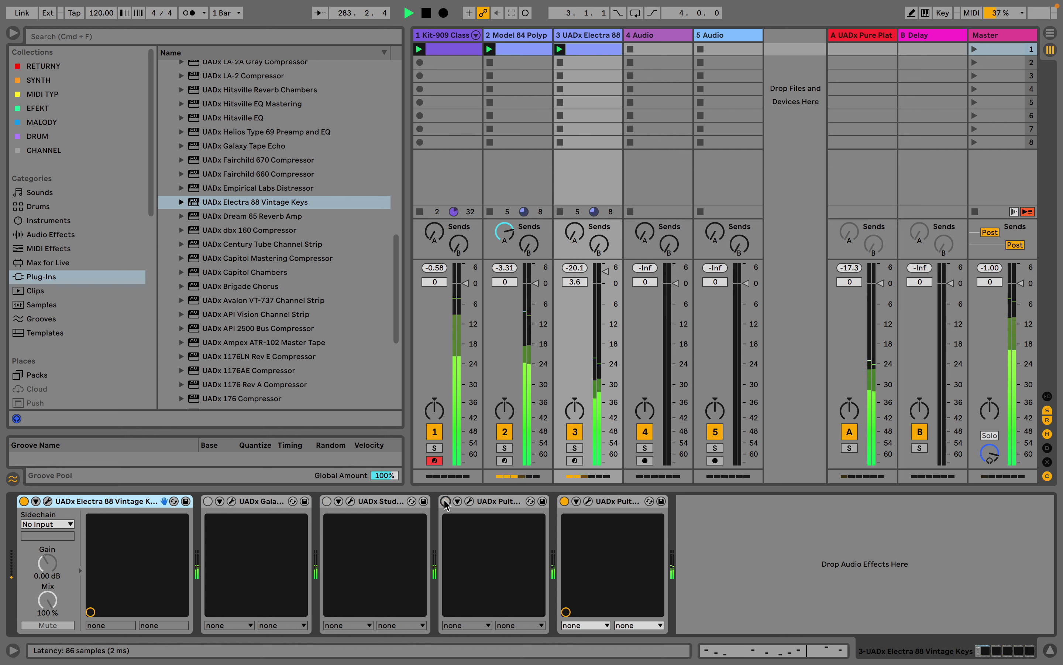
{"action": "left_click", "coordinate": [565, 501]}
{"action": "left_click_drag", "start_coordinate": [613, 323], "coordinate": [613, 321]}
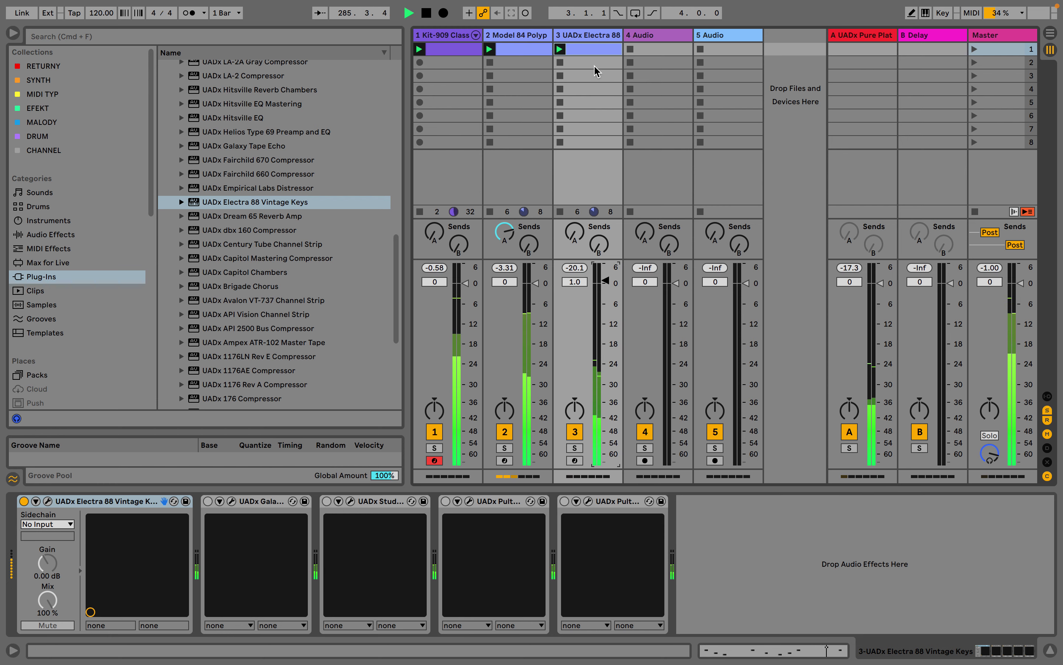
Step: Transpose all notes in track 3's clip up one octave and set the track volume to 1.2 dB
{"action": "double_click", "coordinate": [589, 49]}
{"action": "scroll", "coordinate": [900, 389], "scroll_direction": "up", "scroll_amount": 2}
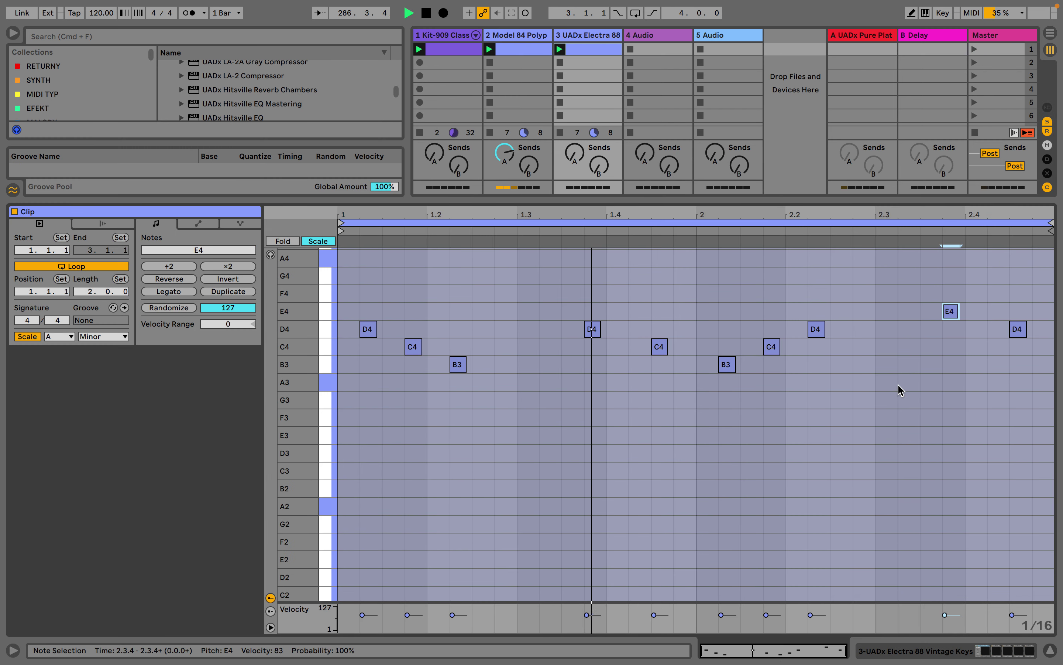
{"action": "key", "text": "super+a"}
{"action": "key", "text": "shift+Up"}
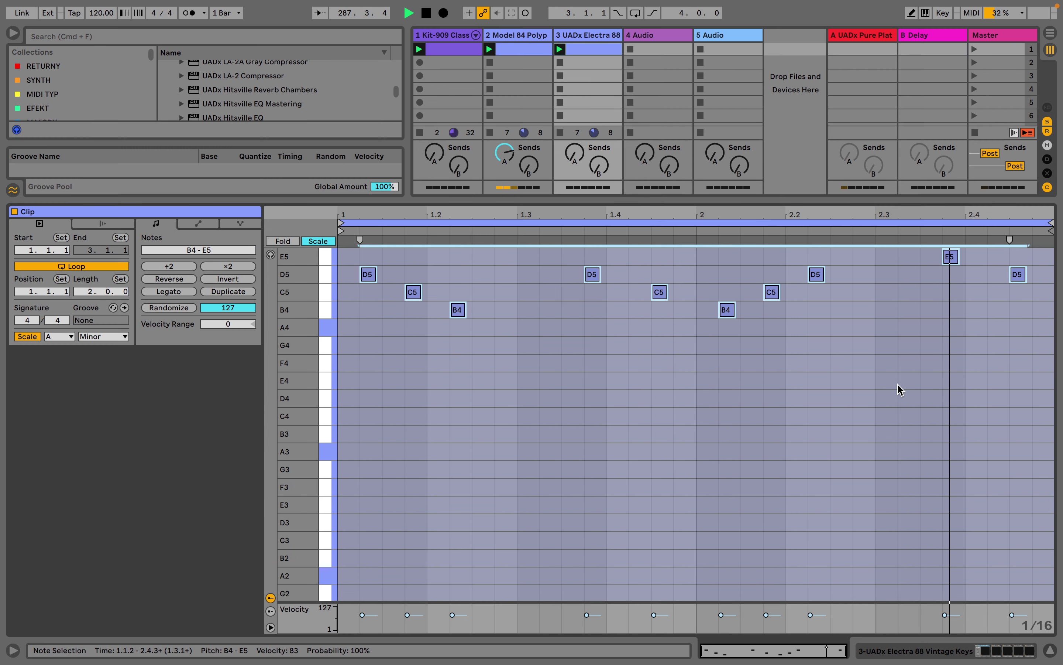
{"action": "scroll", "coordinate": [899, 390], "scroll_direction": "up", "scroll_amount": 5}
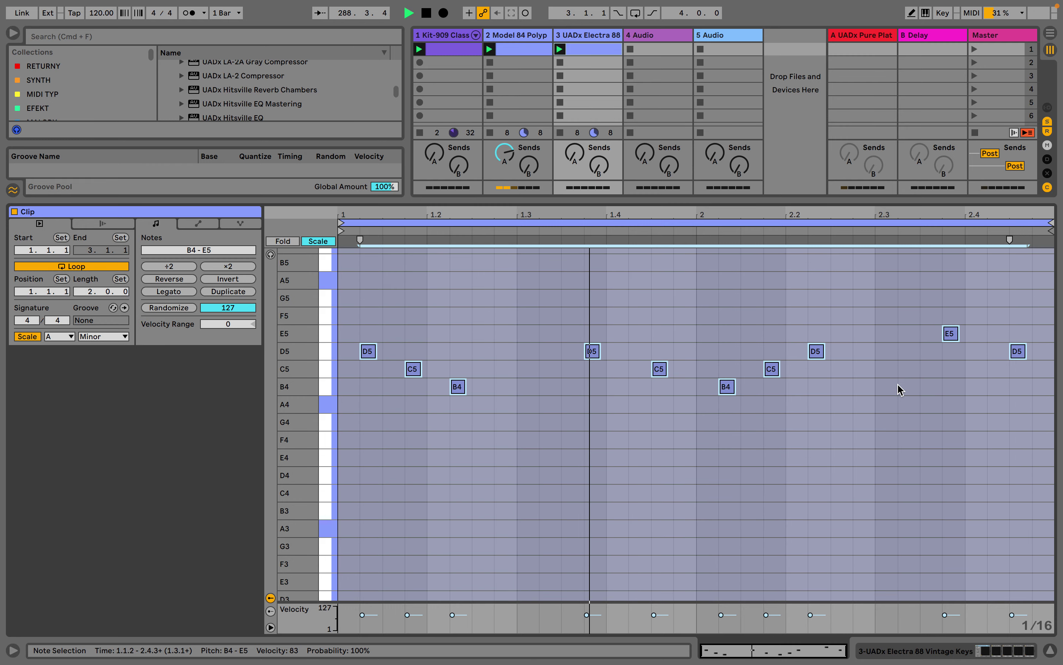
{"action": "double_click", "coordinate": [598, 39]}
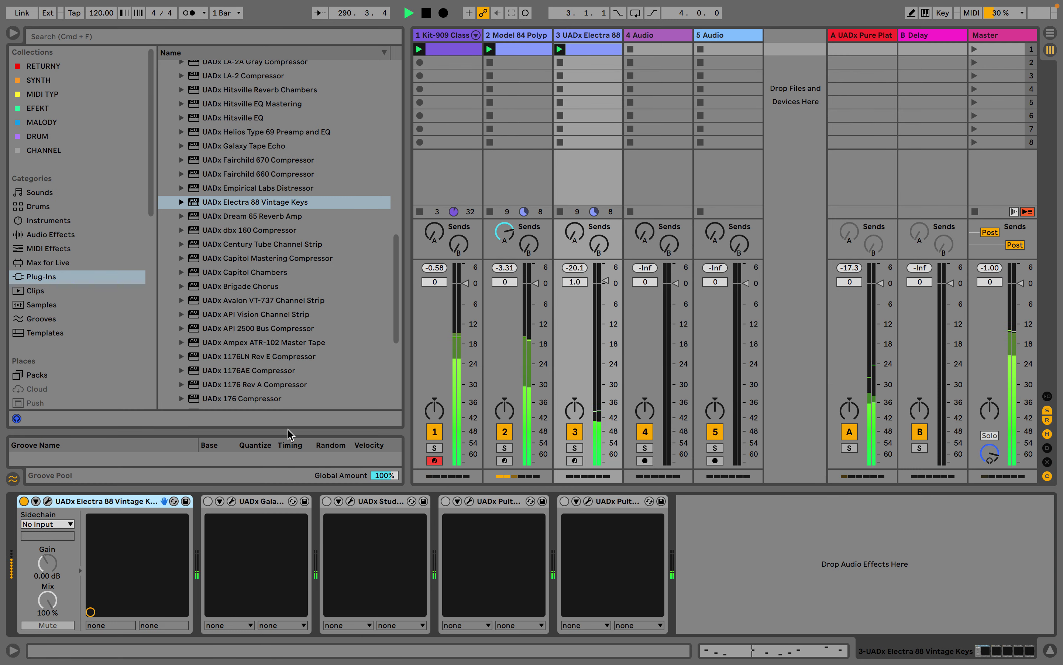
{"action": "left_click_drag", "start_coordinate": [612, 292], "coordinate": [612, 285]}
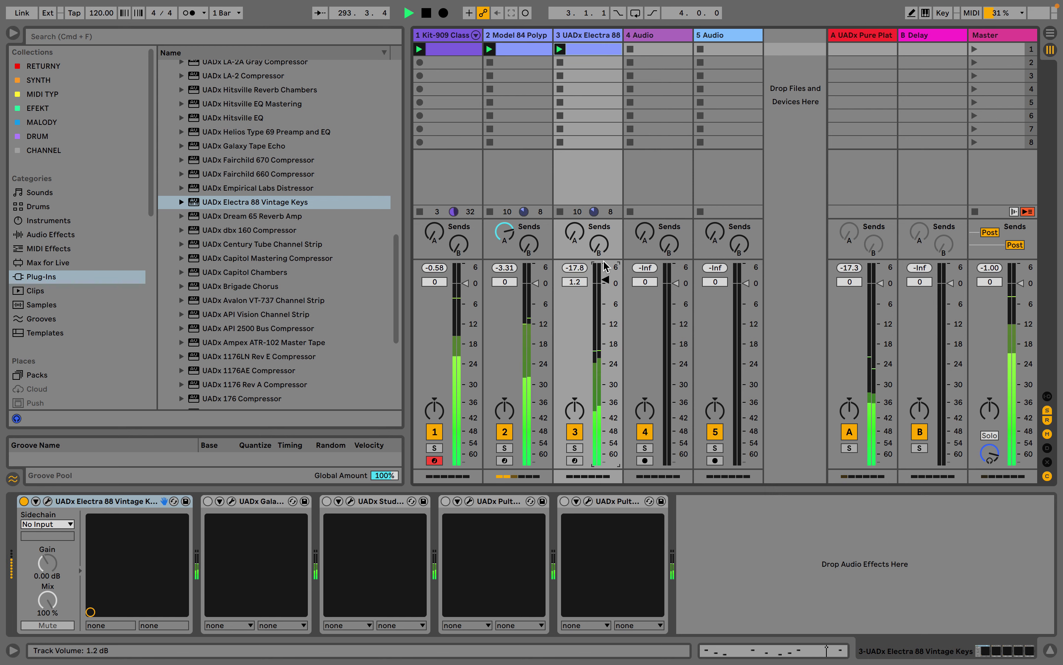
Step: In track 3's clip, lengthen the third note (B4) to end at 1.3 and slightly extend the fifth note (C5)
{"action": "left_click", "coordinate": [597, 49]}
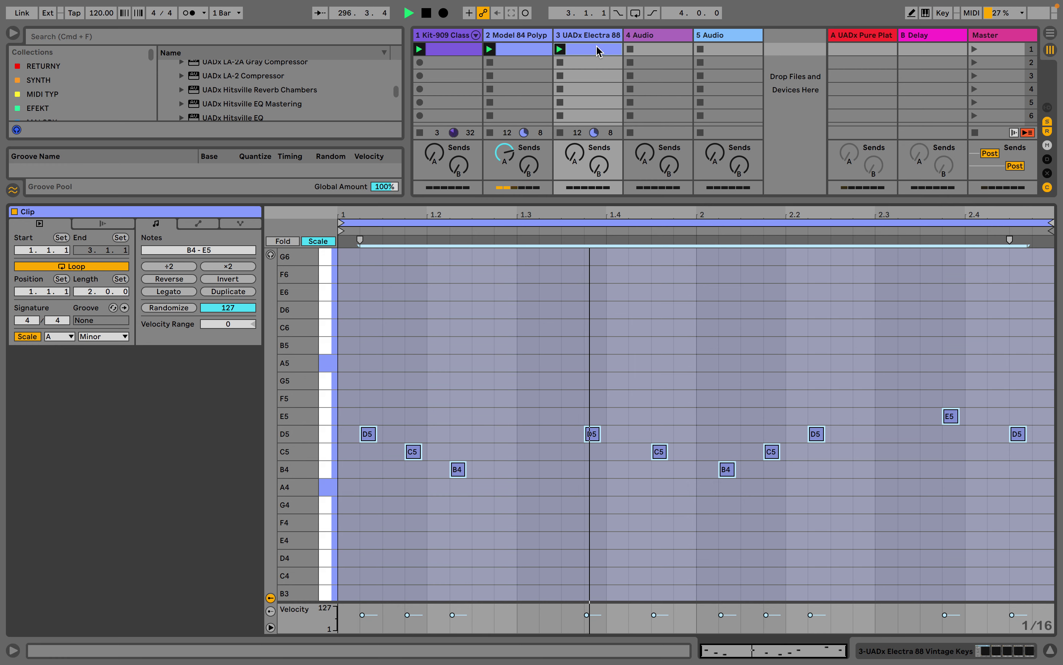
{"action": "left_click", "coordinate": [556, 403]}
{"action": "left_click_drag", "start_coordinate": [465, 469], "coordinate": [517, 471]}
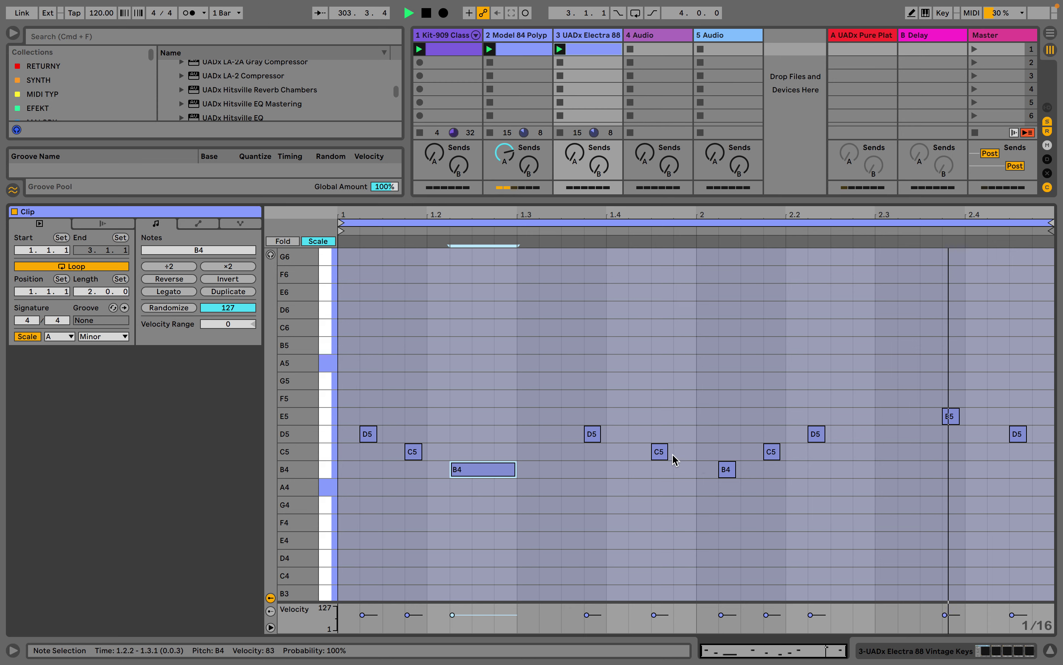
{"action": "left_click_drag", "start_coordinate": [666, 452], "coordinate": [682, 453]}
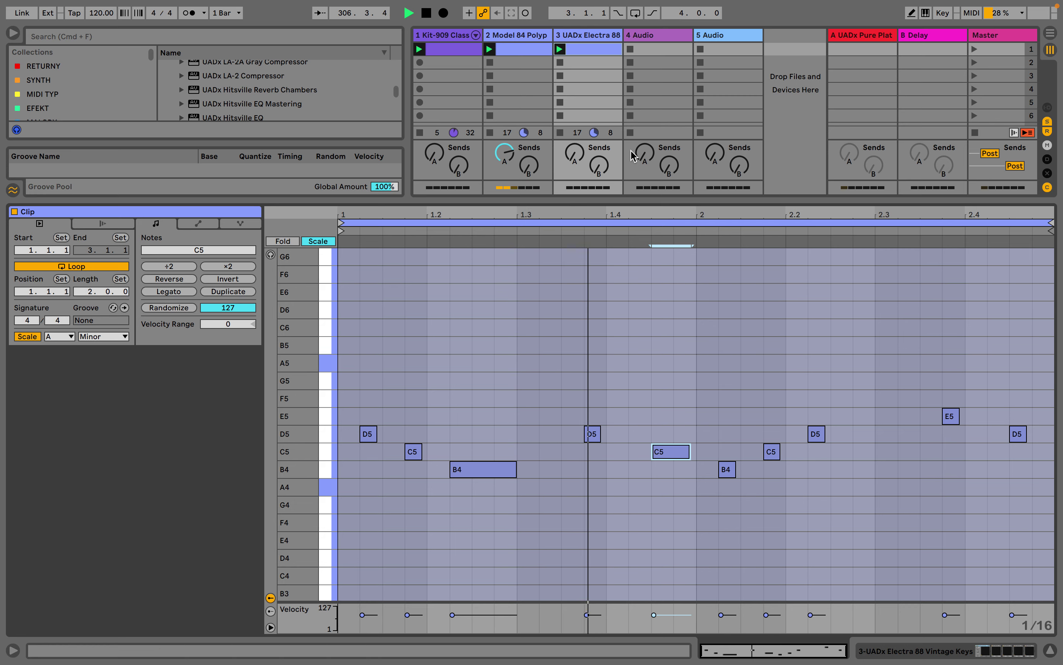
Step: Open Electra 88 on track 3 and audition its presets in sequence from Dirty Bass through It's Just Phaser
{"action": "key", "text": "shift+Tab"}
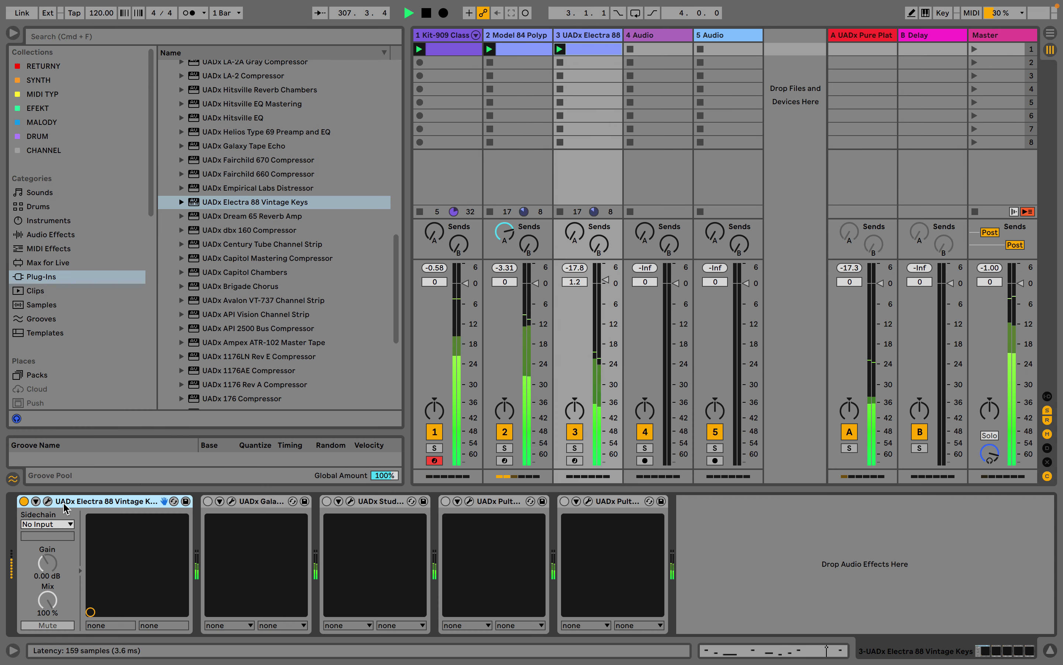
{"action": "left_click", "coordinate": [48, 501]}
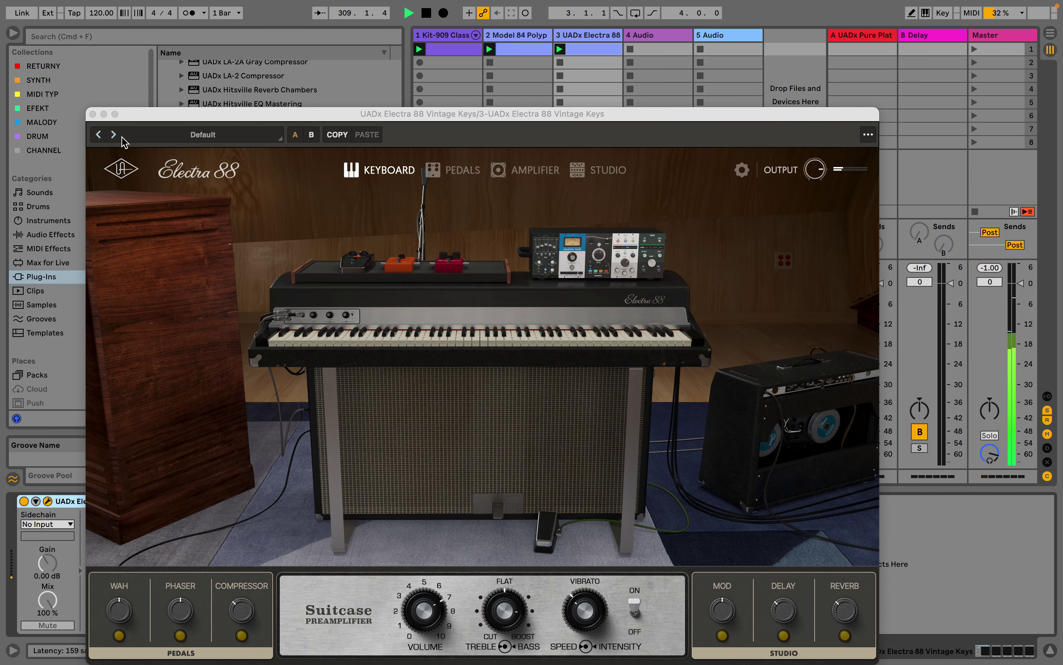
{"action": "left_click", "coordinate": [114, 135]}
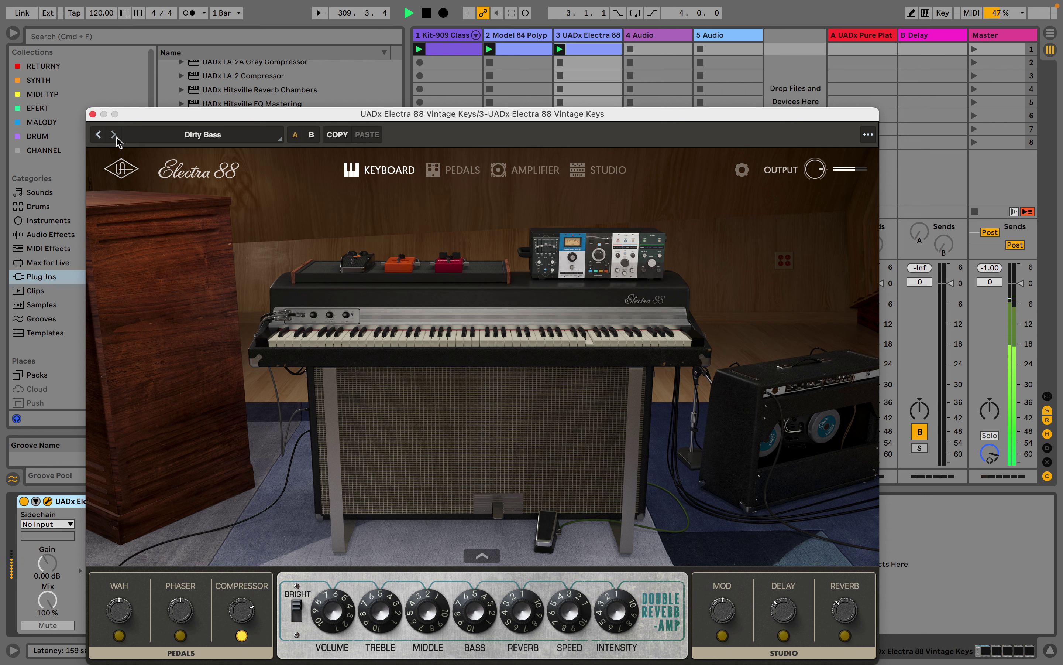
{"action": "left_click", "coordinate": [114, 135]}
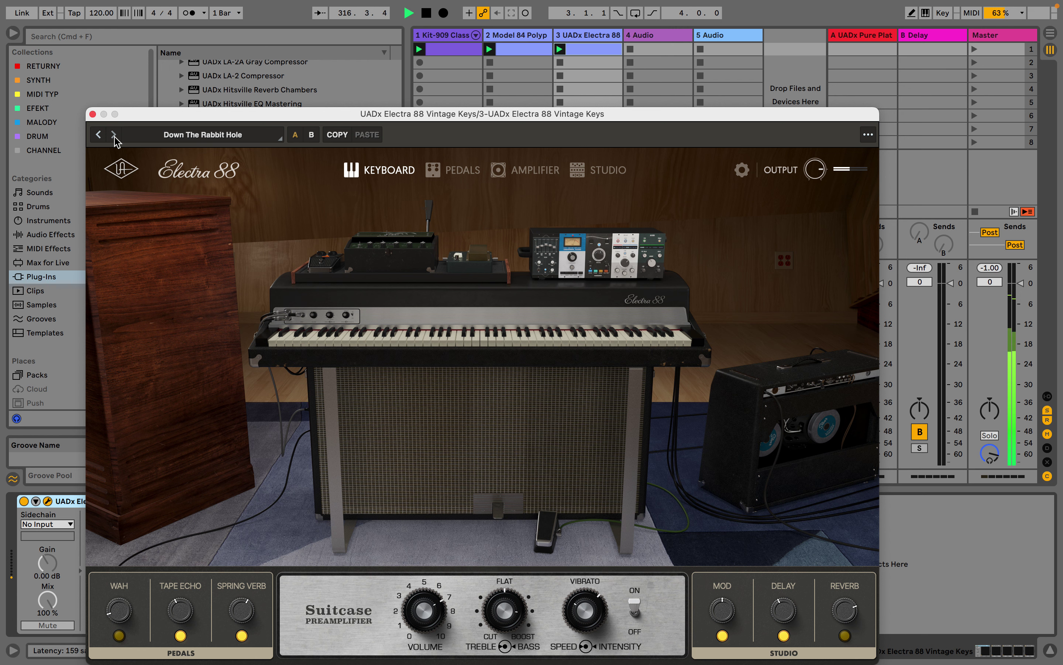
{"action": "left_click", "coordinate": [113, 134]}
{"action": "left_click", "coordinate": [114, 134]}
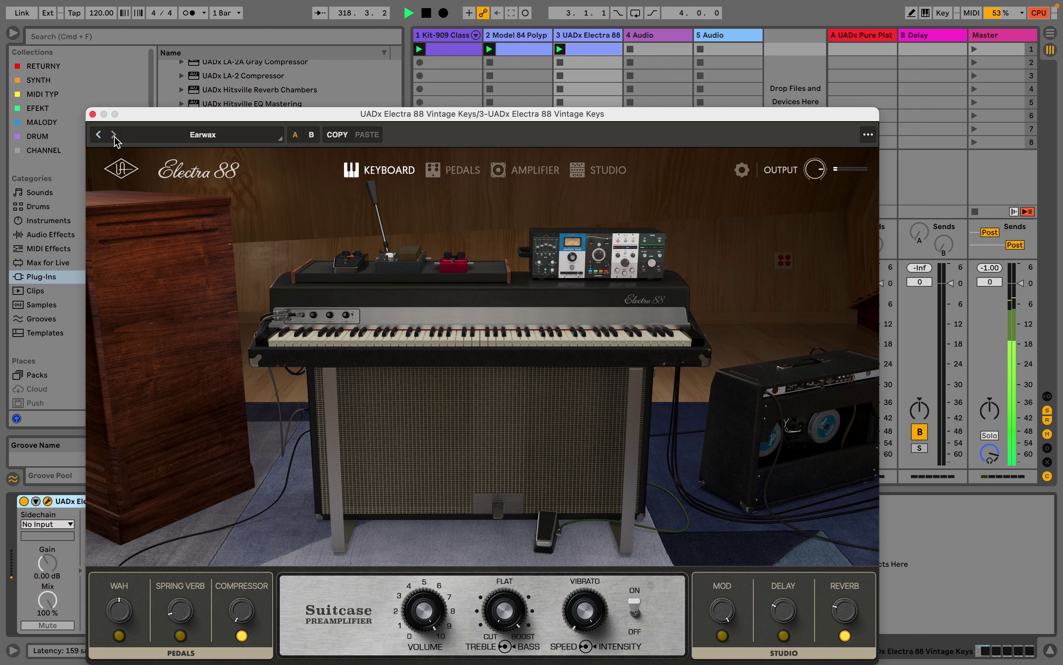
{"action": "left_click", "coordinate": [114, 134]}
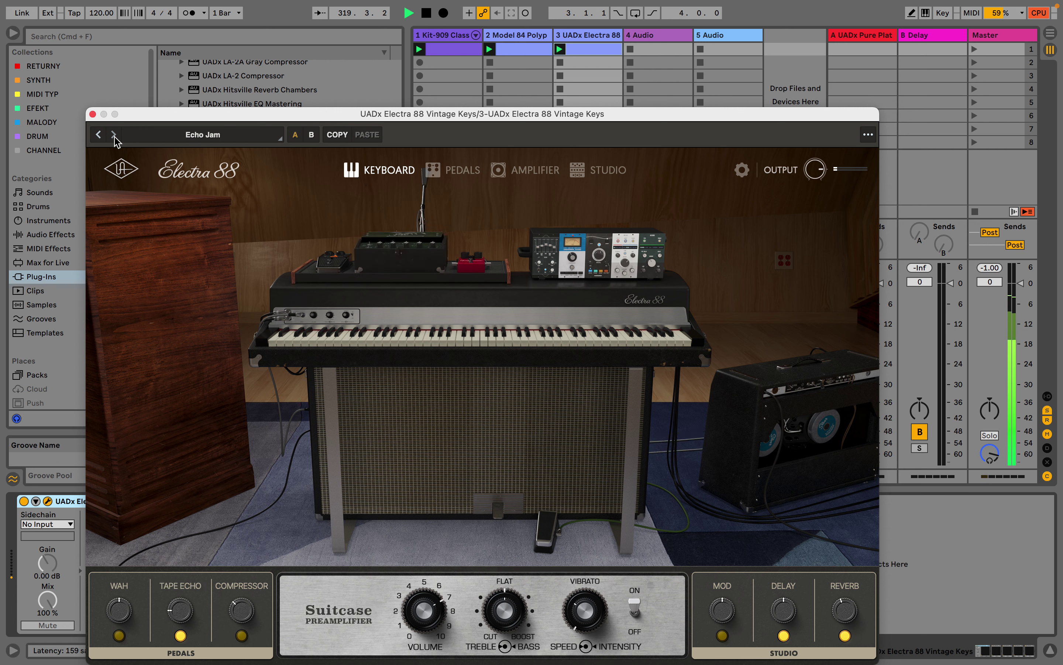
{"action": "left_click", "coordinate": [113, 134]}
{"action": "left_click", "coordinate": [114, 134]}
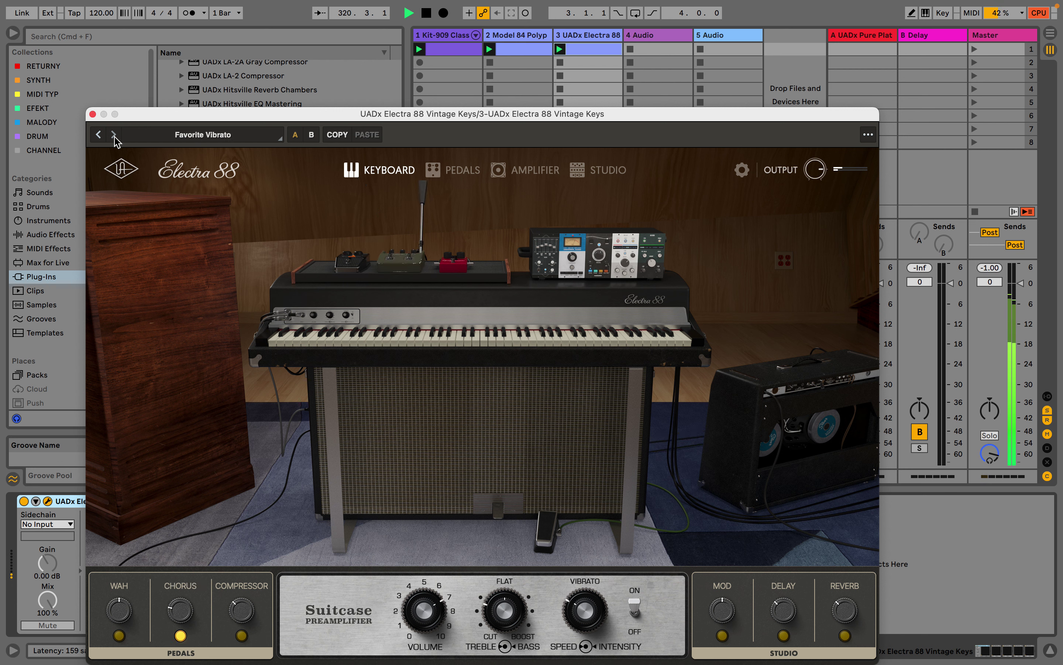
{"action": "left_click", "coordinate": [113, 134]}
{"action": "left_click", "coordinate": [113, 134]}
{"action": "left_click", "coordinate": [113, 134]}
{"action": "left_click", "coordinate": [113, 134]}
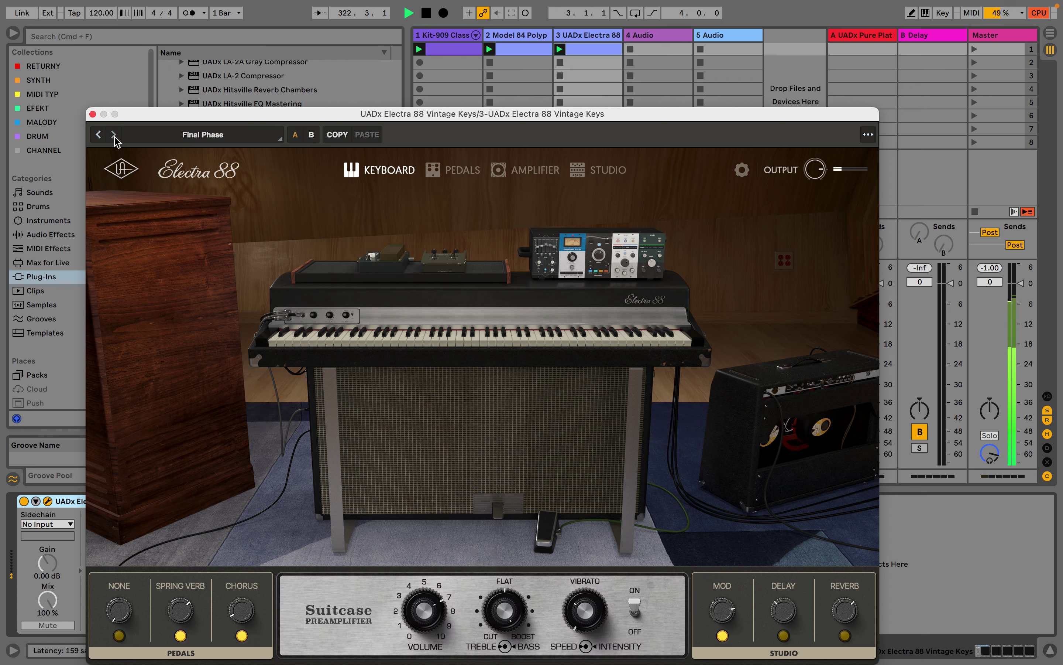
{"action": "left_click", "coordinate": [114, 134]}
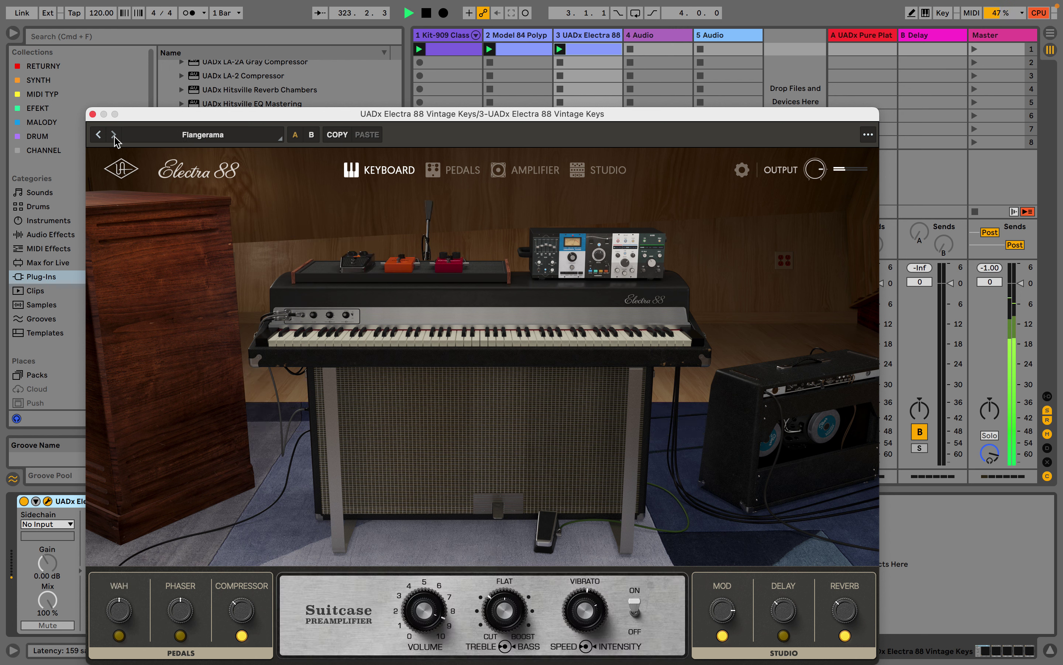
{"action": "left_click", "coordinate": [113, 134]}
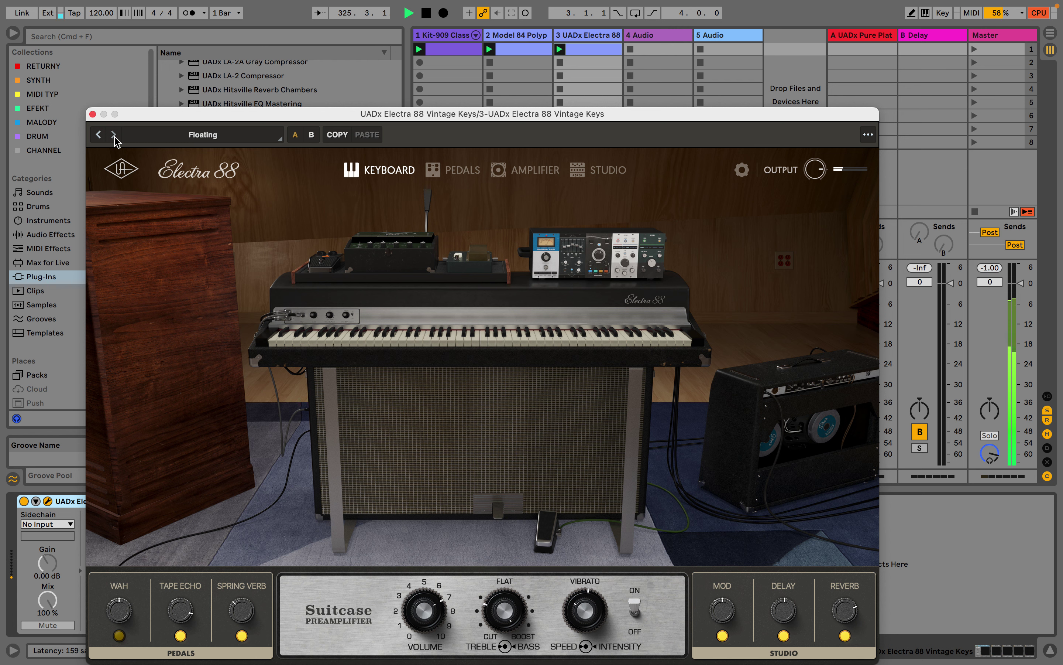
{"action": "left_click", "coordinate": [114, 134]}
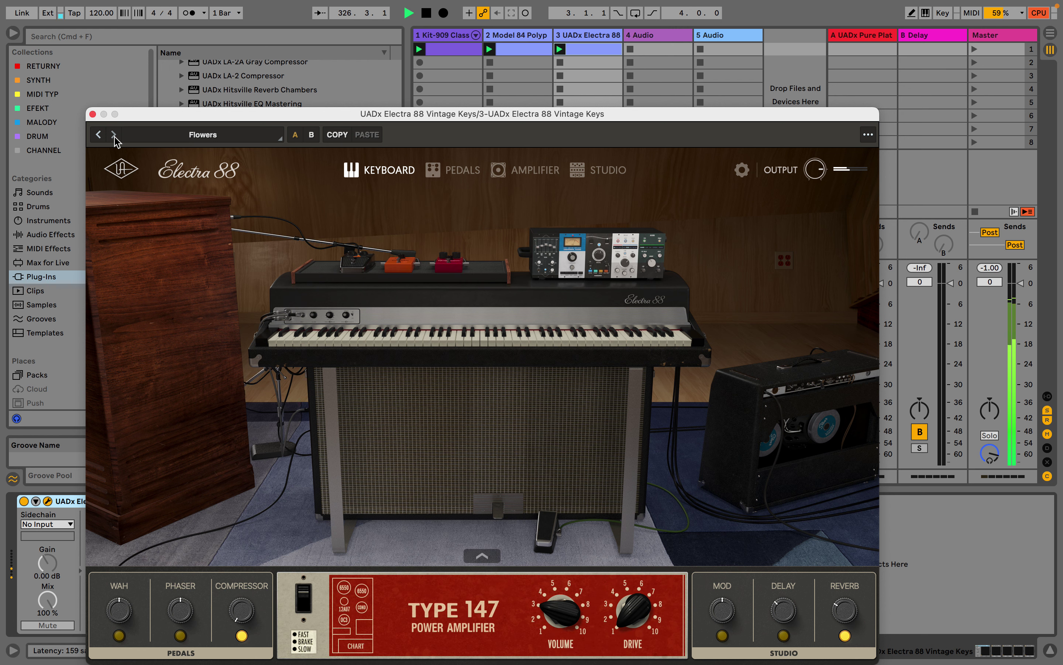
{"action": "left_click", "coordinate": [113, 134]}
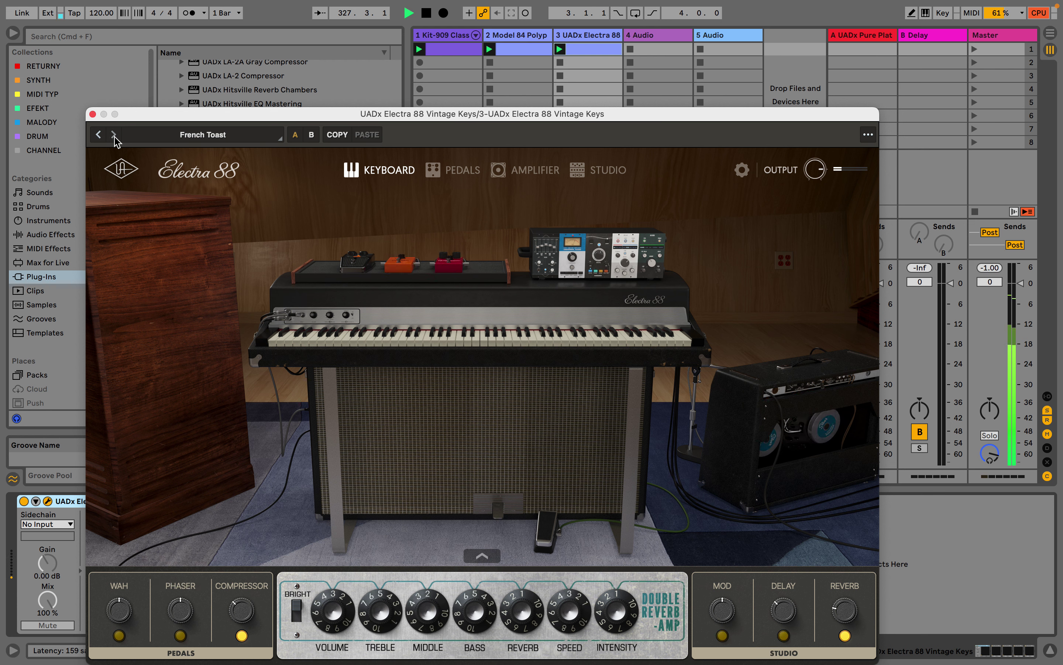
{"action": "left_click", "coordinate": [114, 134]}
{"action": "left_click", "coordinate": [113, 134]}
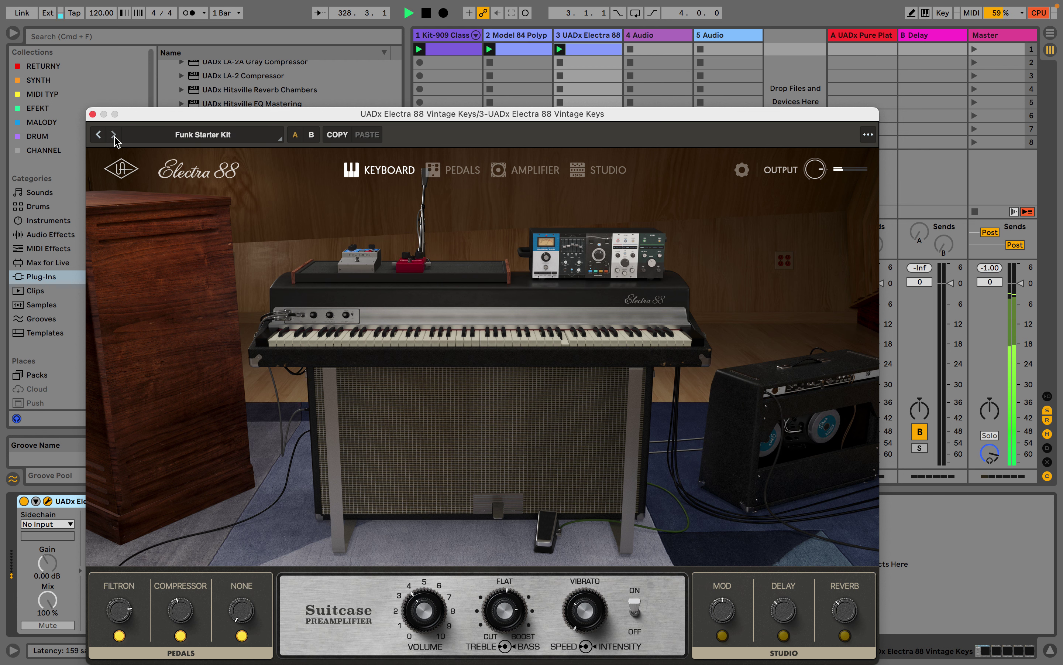
{"action": "left_click", "coordinate": [113, 134]}
{"action": "left_click", "coordinate": [114, 134]}
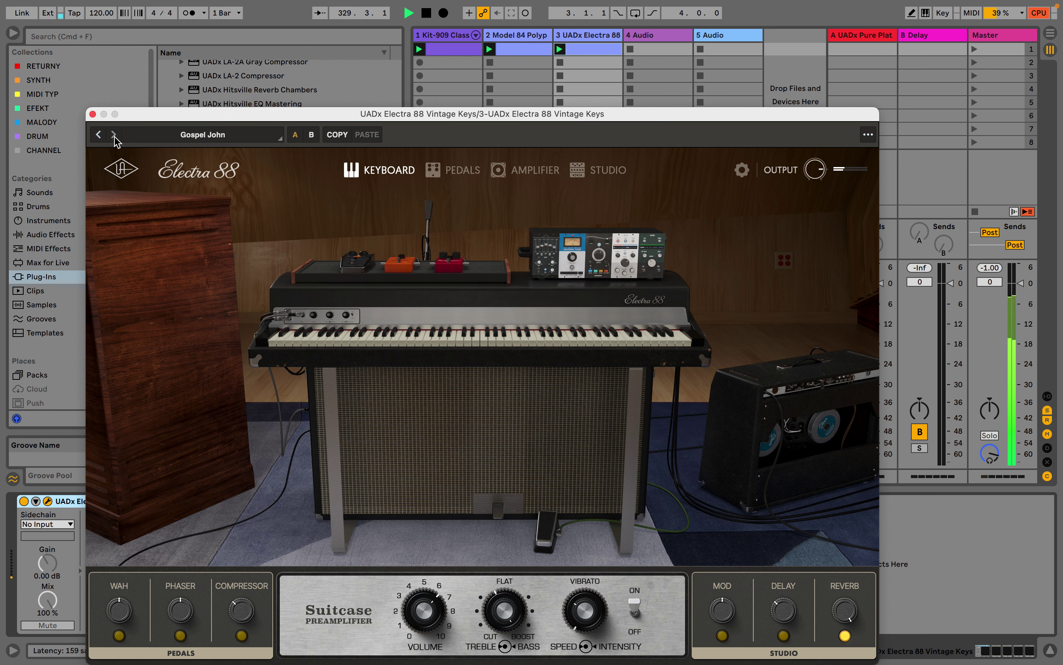
{"action": "left_click", "coordinate": [113, 134]}
{"action": "left_click", "coordinate": [113, 134]}
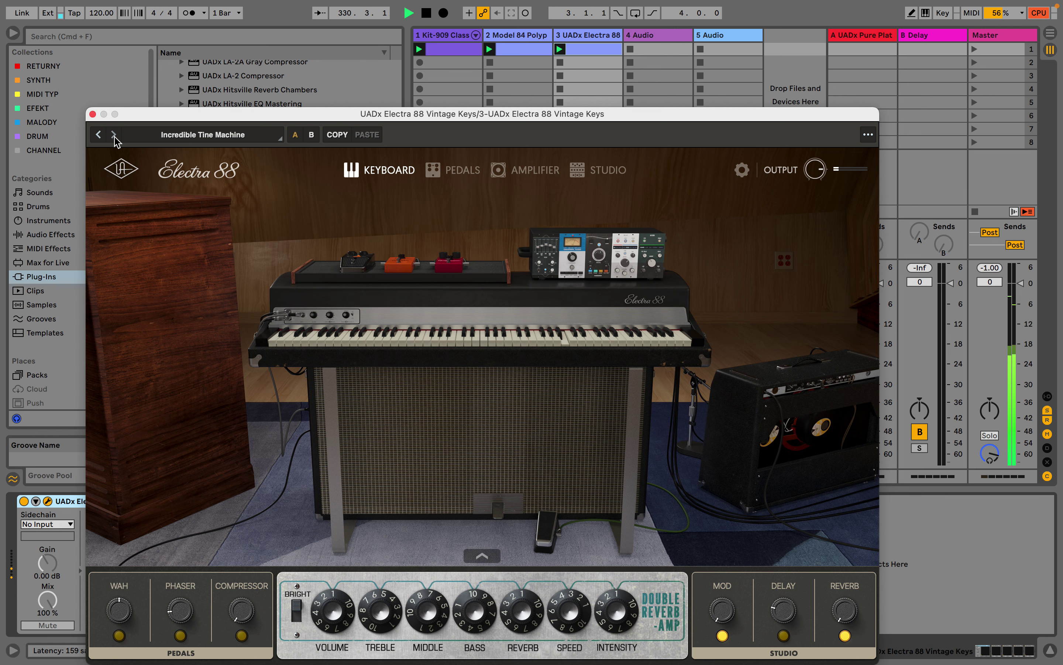
{"action": "left_click", "coordinate": [113, 134]}
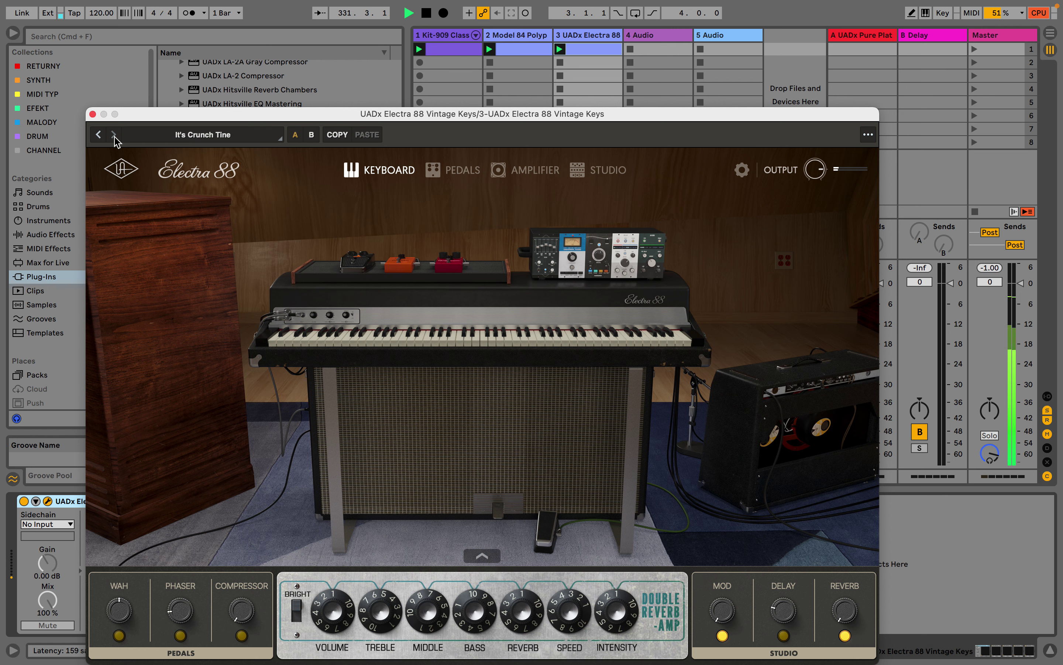
{"action": "left_click", "coordinate": [114, 134]}
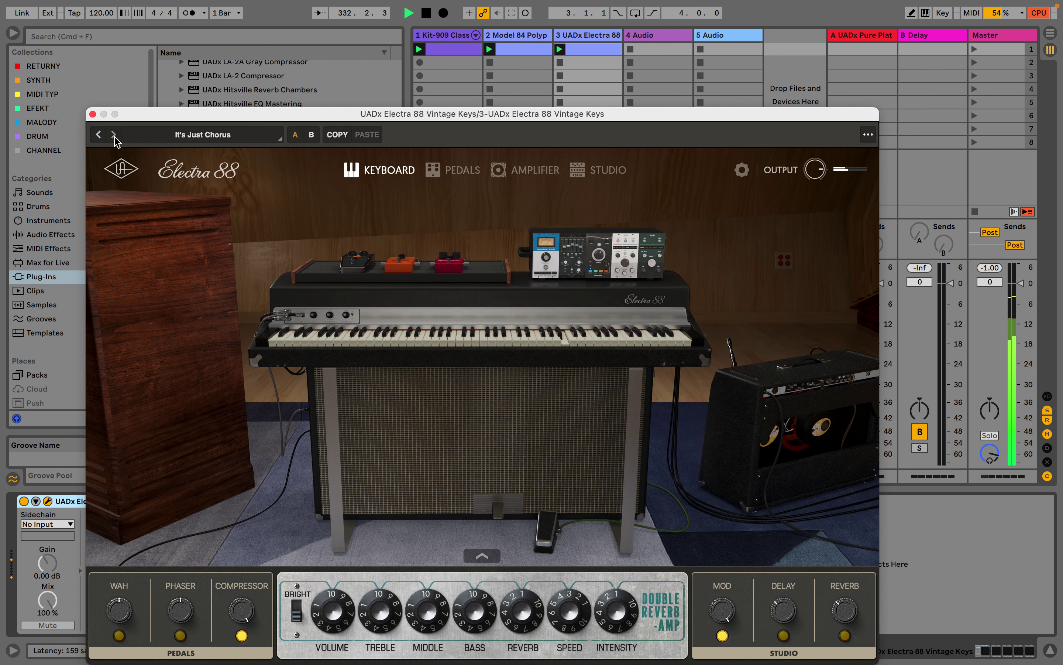
{"action": "left_click", "coordinate": [113, 134]}
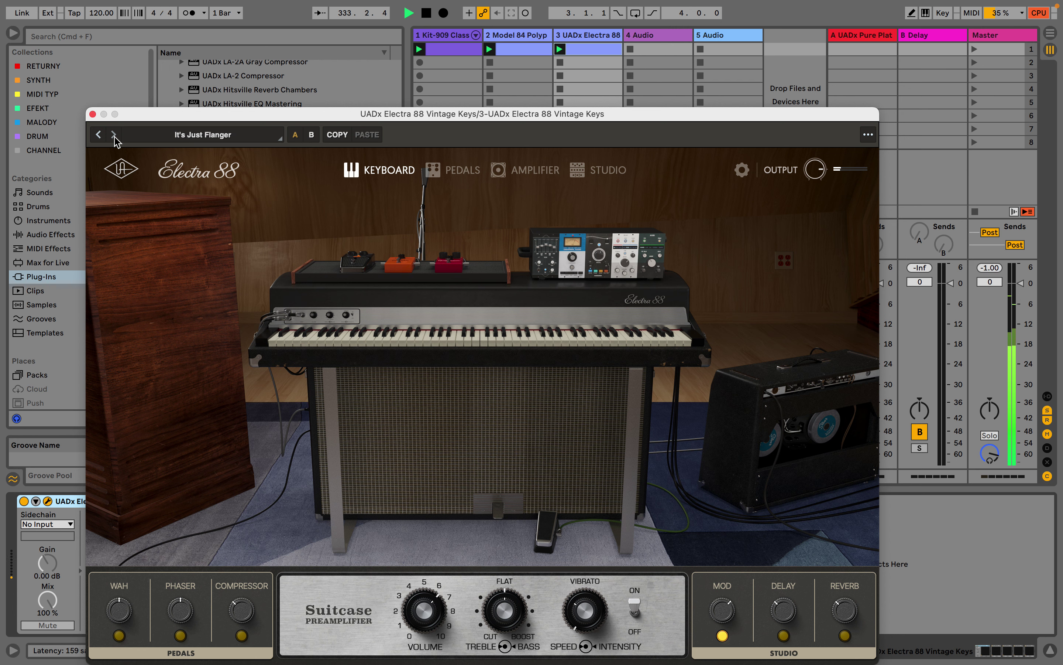
{"action": "left_click", "coordinate": [113, 134]}
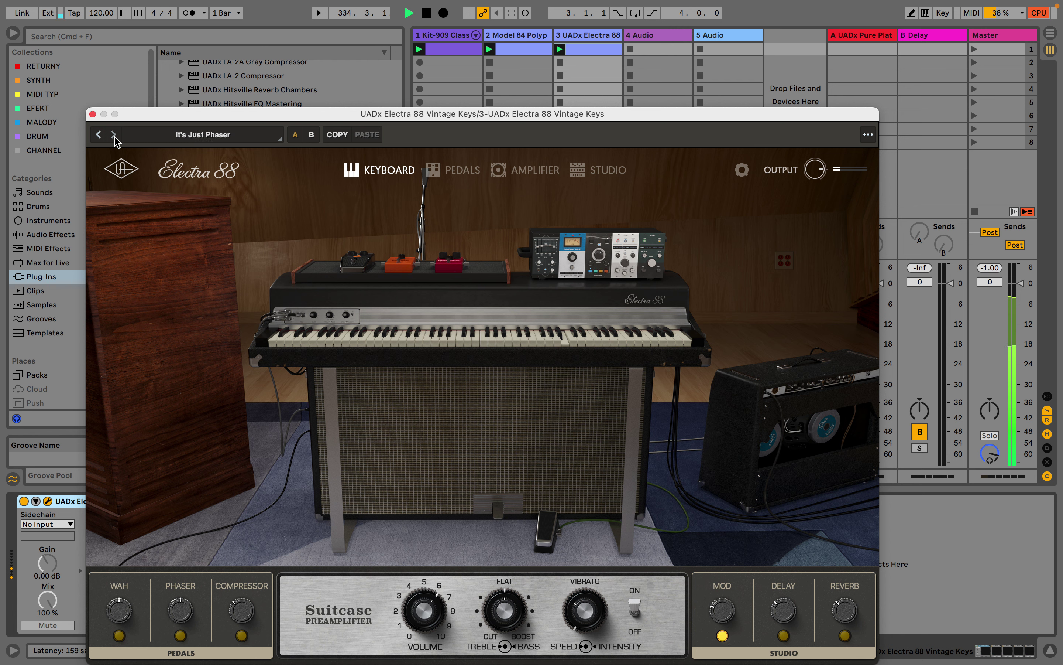
Step: Continue auditioning Electra 88's presets in sequence through Lite Twin, Maximum Twin, Meditative Pulse and Mono Magic, settling on Moody Chamber
{"action": "left_click", "coordinate": [114, 134]}
{"action": "left_click", "coordinate": [114, 135]}
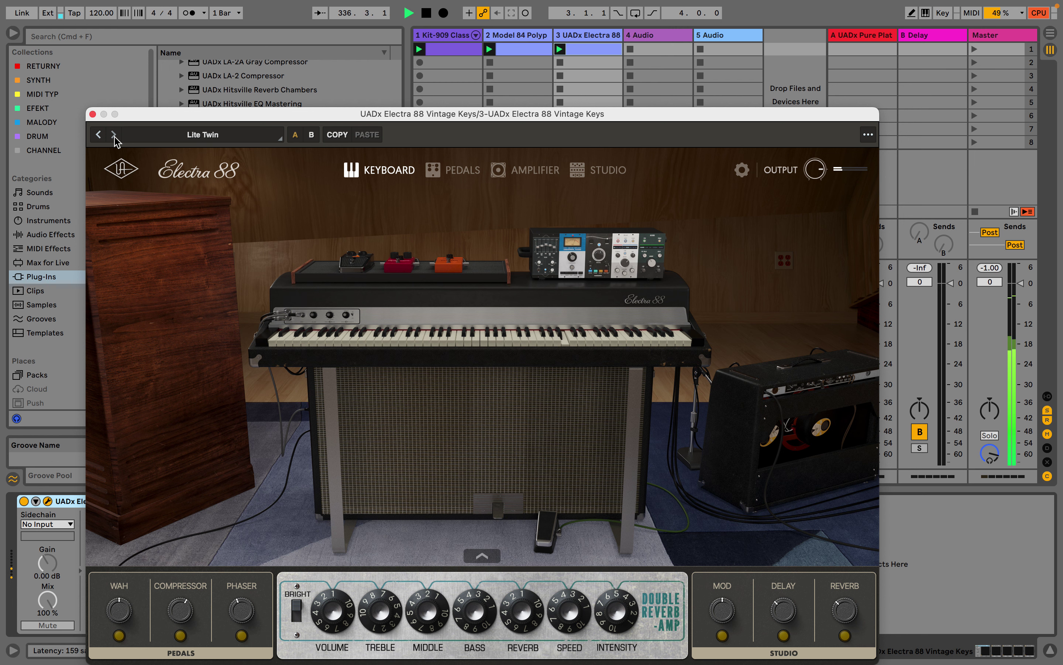
{"action": "left_click", "coordinate": [113, 134]}
{"action": "left_click", "coordinate": [113, 134]}
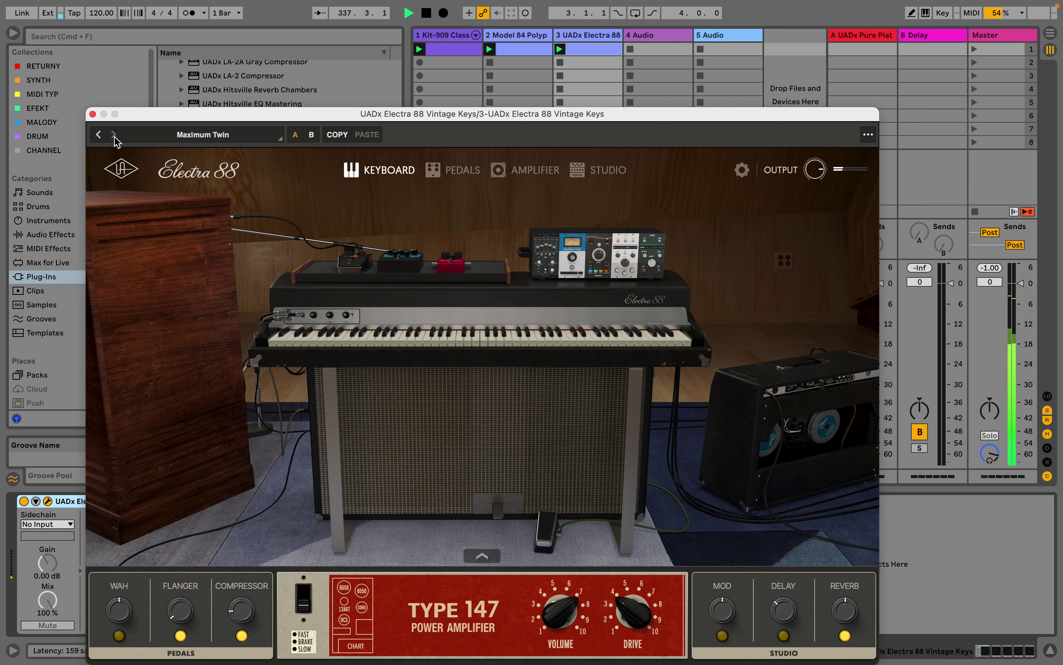
{"action": "left_click", "coordinate": [113, 134]}
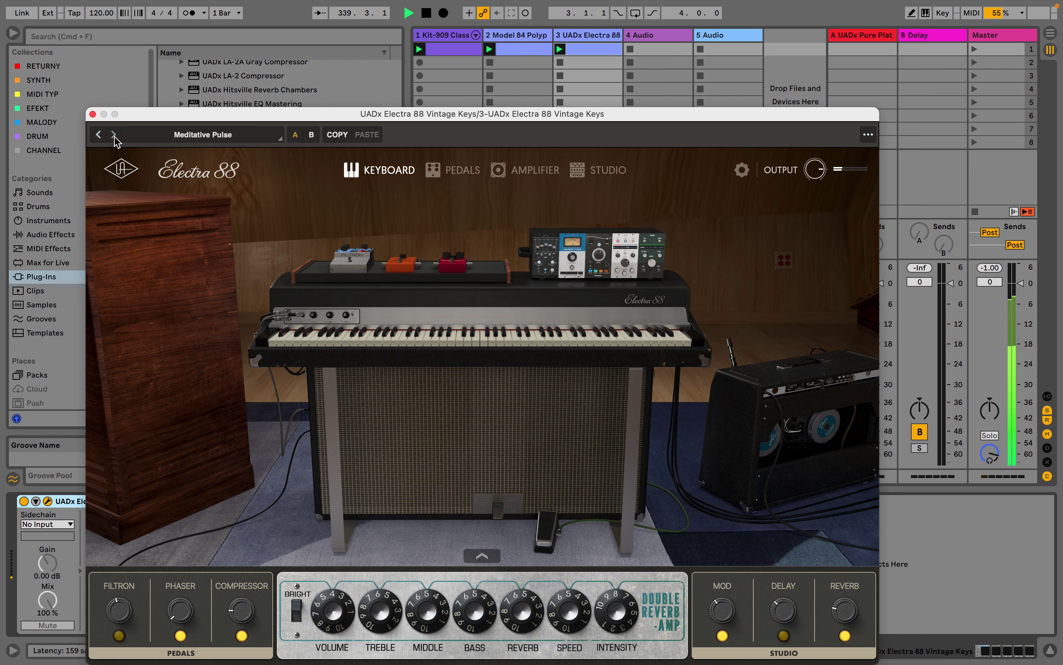
{"action": "left_click", "coordinate": [113, 134]}
{"action": "left_click", "coordinate": [113, 134]}
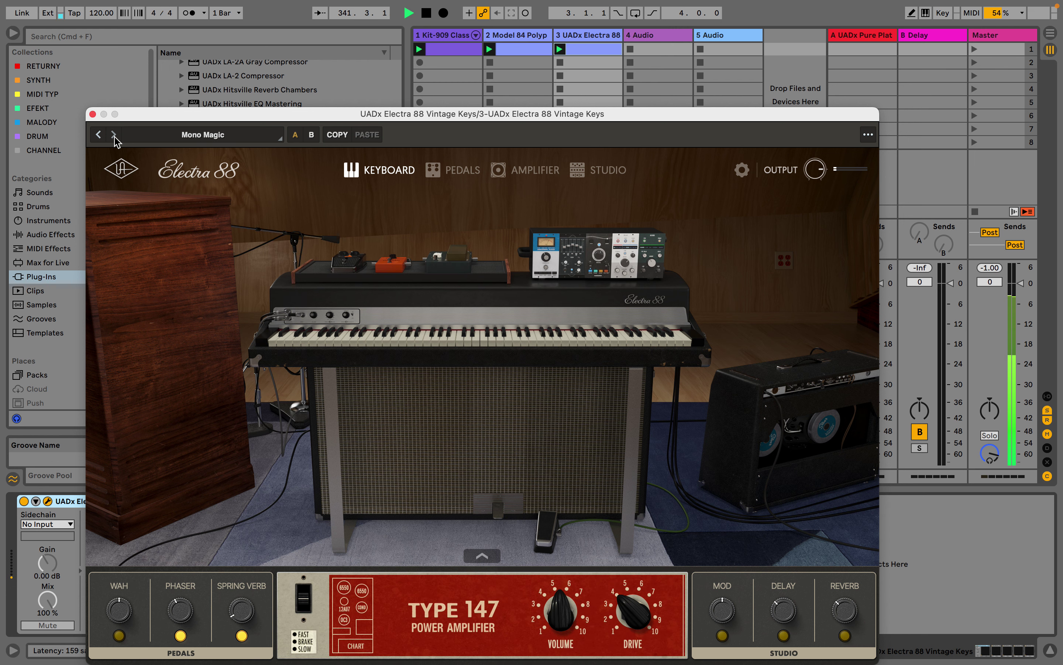
{"action": "left_click", "coordinate": [113, 135]}
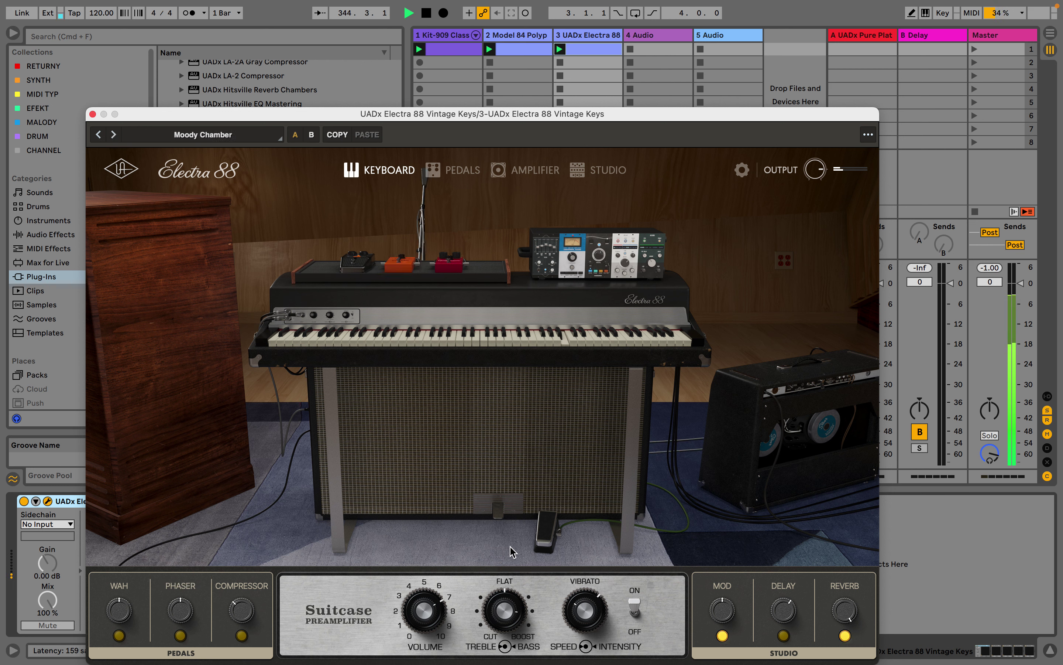
Step: In Electra 88's studio rack, switch the modulation to mono and lower the High EQ band, leaving the plug-in window closed
{"action": "left_click", "coordinate": [530, 176]}
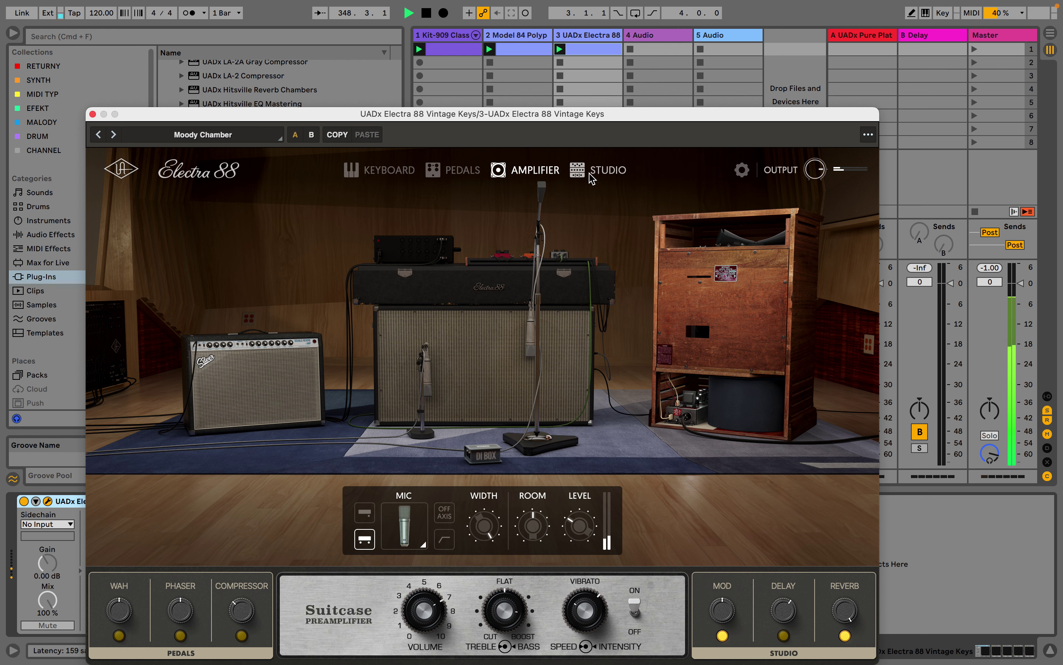
{"action": "left_click", "coordinate": [614, 174]}
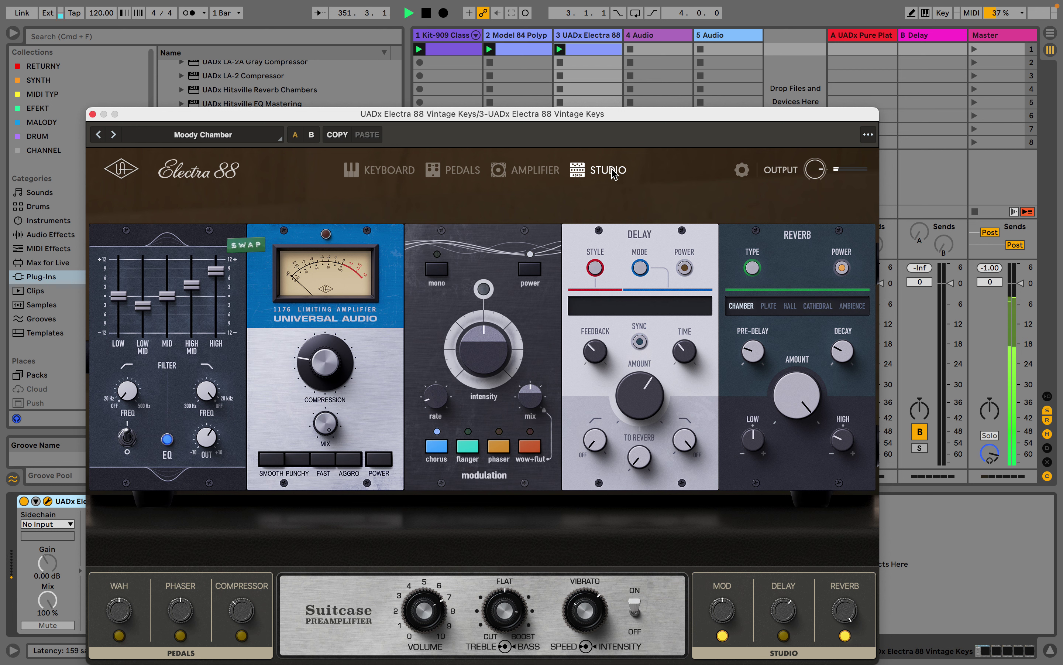
{"action": "left_click", "coordinate": [437, 276]}
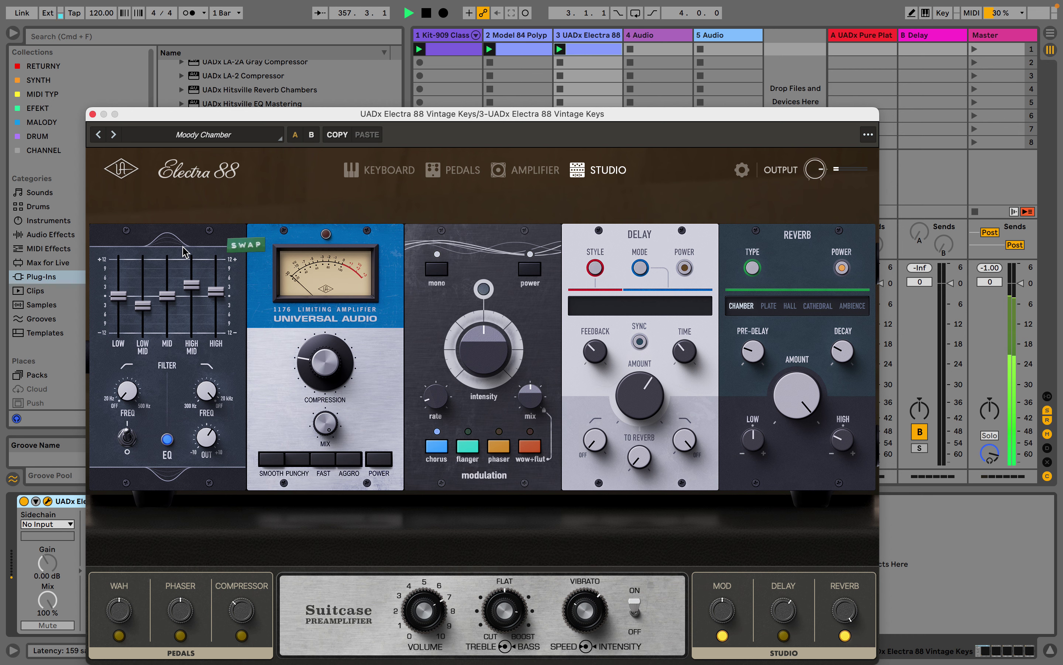
{"action": "left_click", "coordinate": [93, 115]}
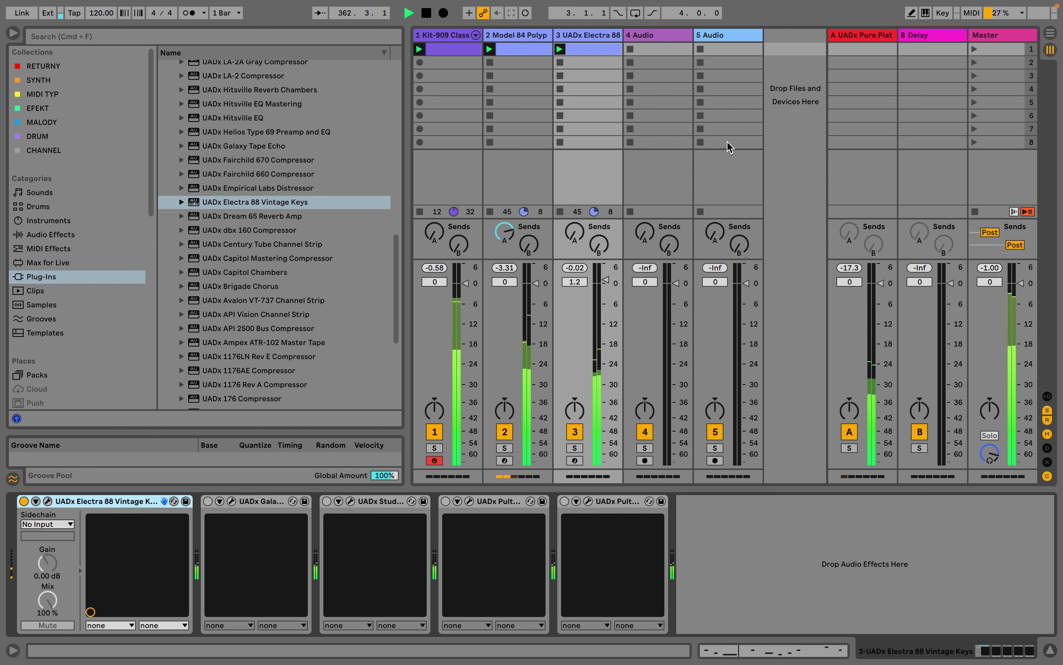
Step: In track 3's clip, try an A4 note at the start, remove it, and draw a sixteenth-note A4 at 2.4.4 instead
{"action": "left_click", "coordinate": [597, 51]}
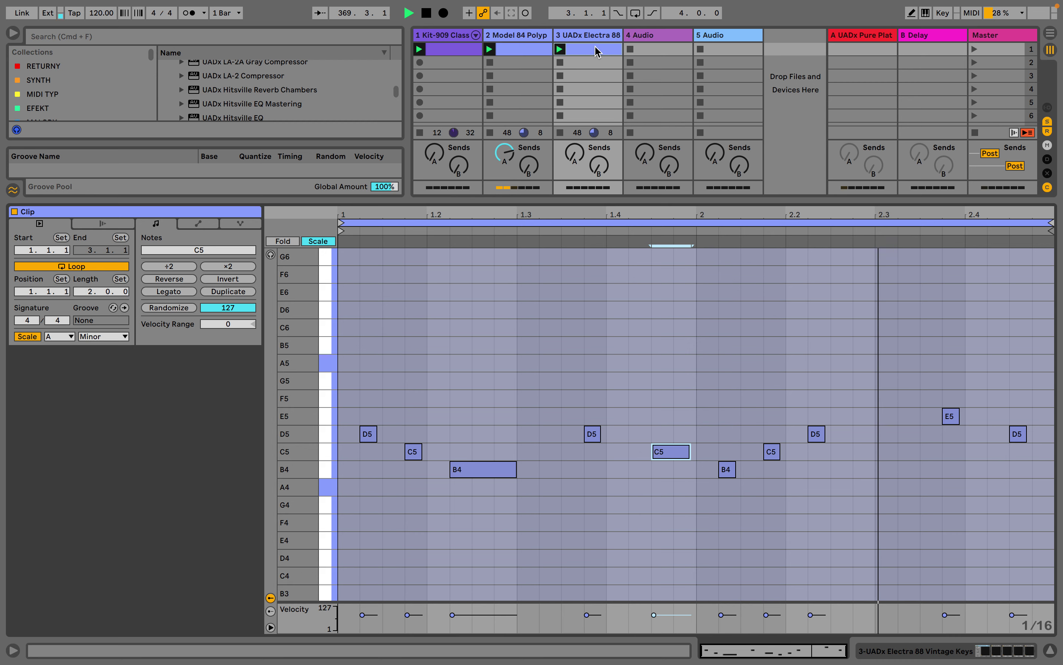
{"action": "key", "text": "b"}
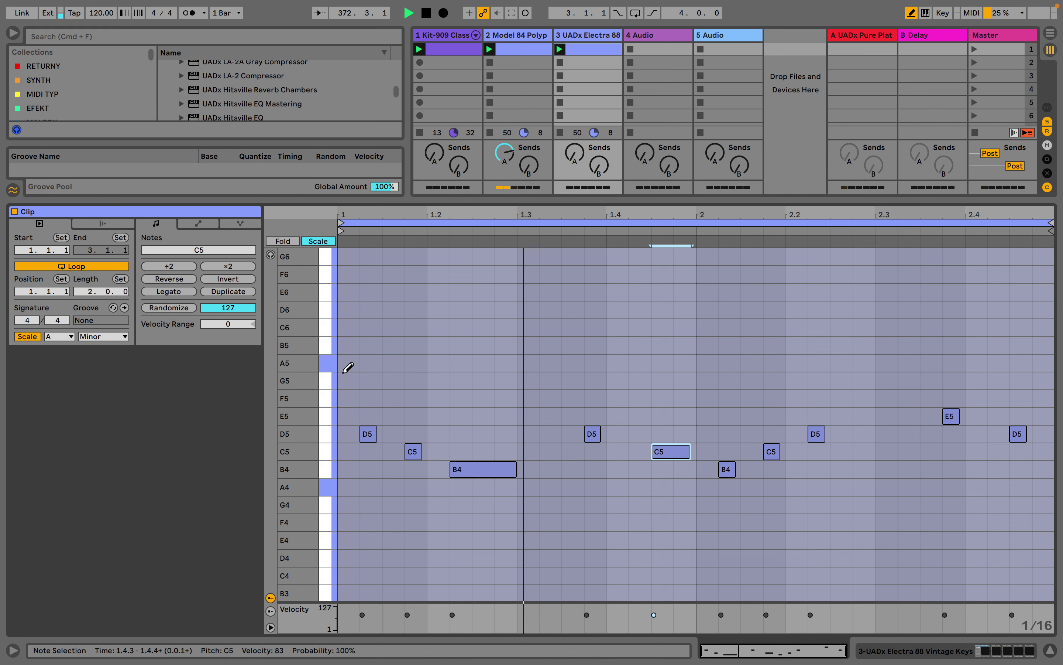
{"action": "left_click", "coordinate": [350, 485]}
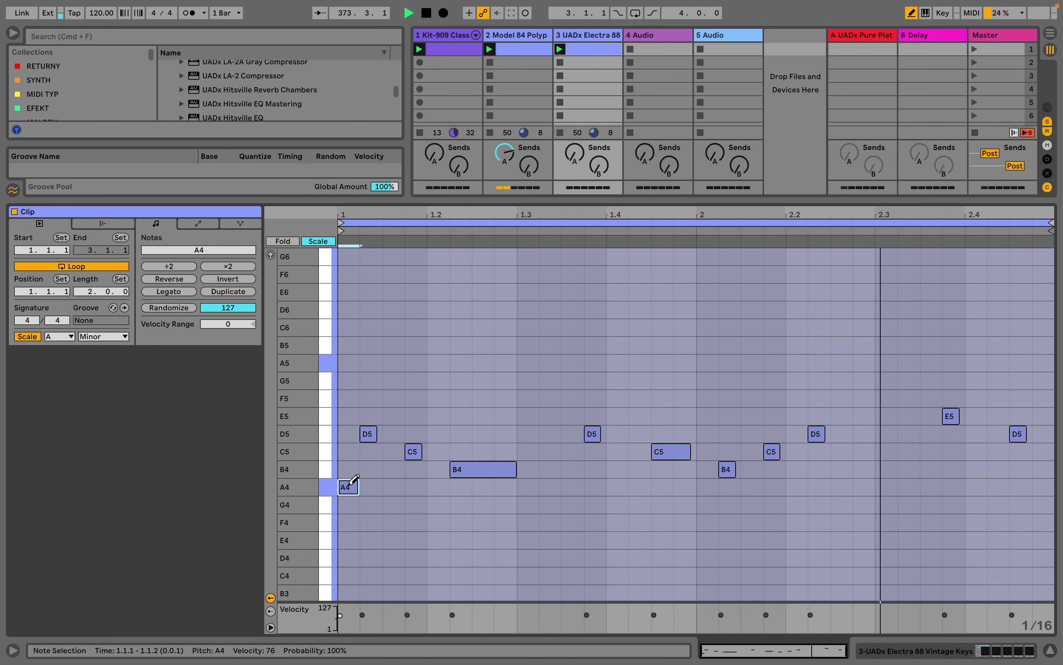
{"action": "left_click", "coordinate": [350, 485]}
{"action": "left_click", "coordinate": [1044, 488]}
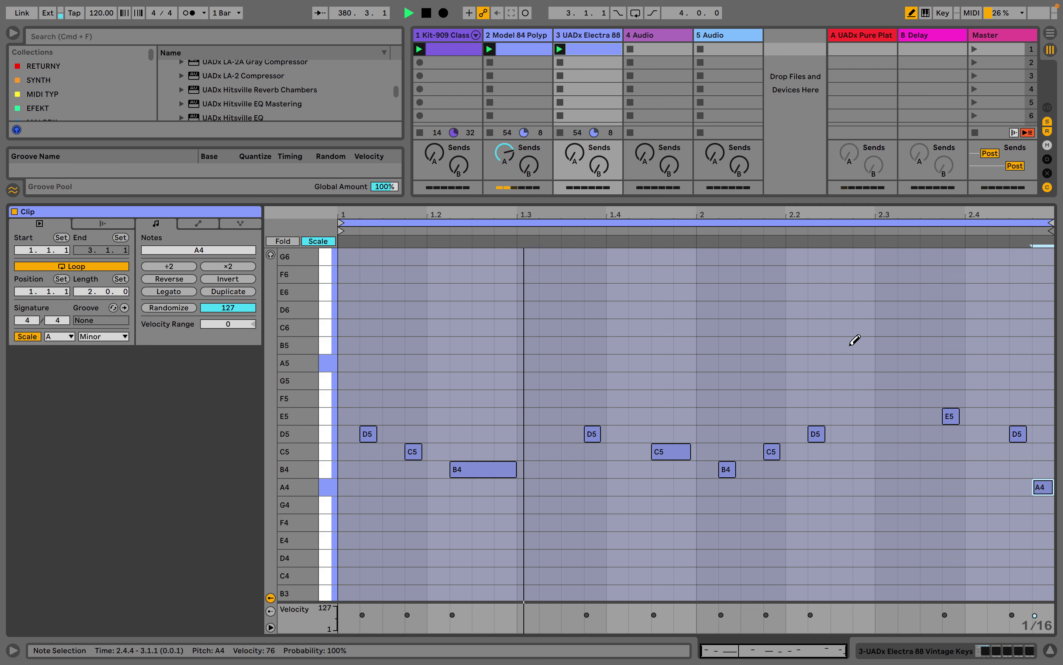
{"action": "left_click_drag", "start_coordinate": [748, 200], "coordinate": [742, 601]}
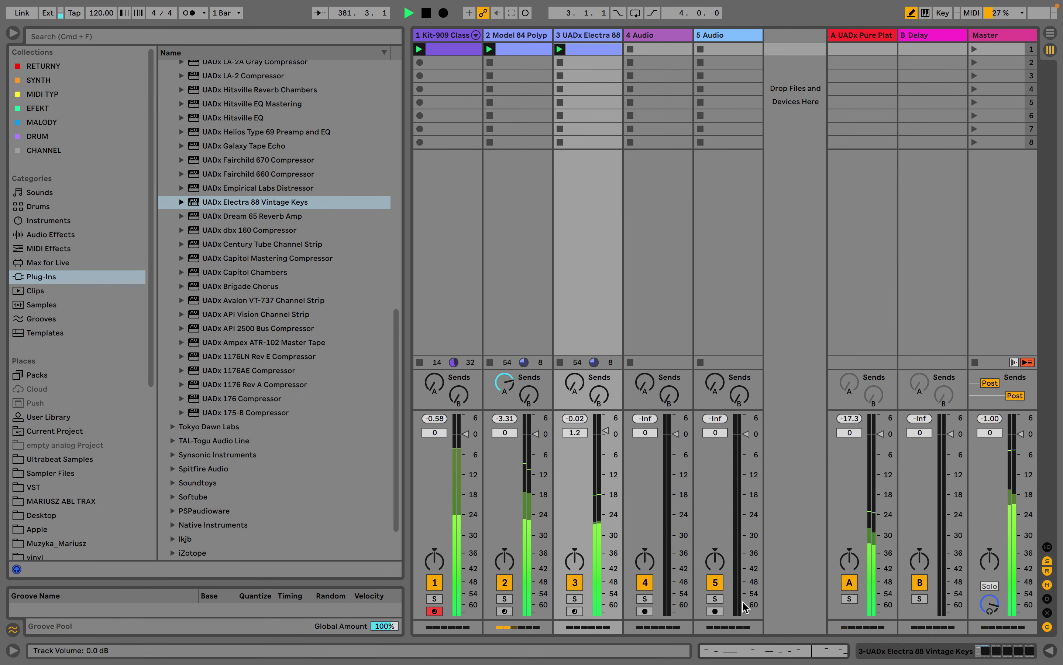
Step: Open the SPAN analyzer on the Master track and enable Utility with Bass Mono at 500 Hz
{"action": "left_click", "coordinate": [994, 35]}
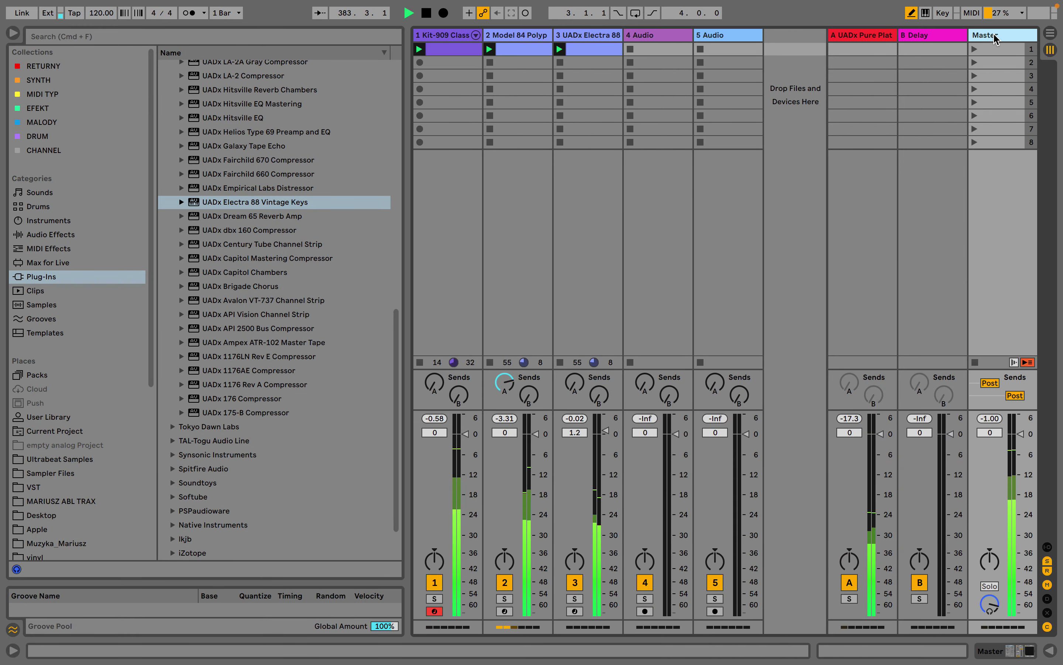
{"action": "double_click", "coordinate": [994, 35]}
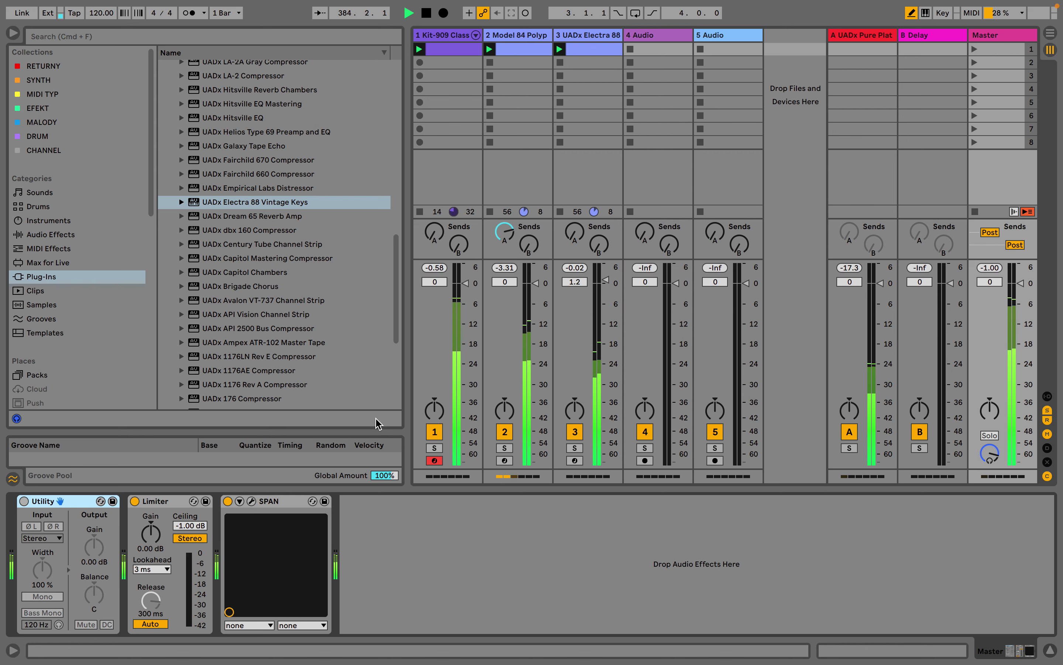
{"action": "left_click", "coordinate": [252, 502]}
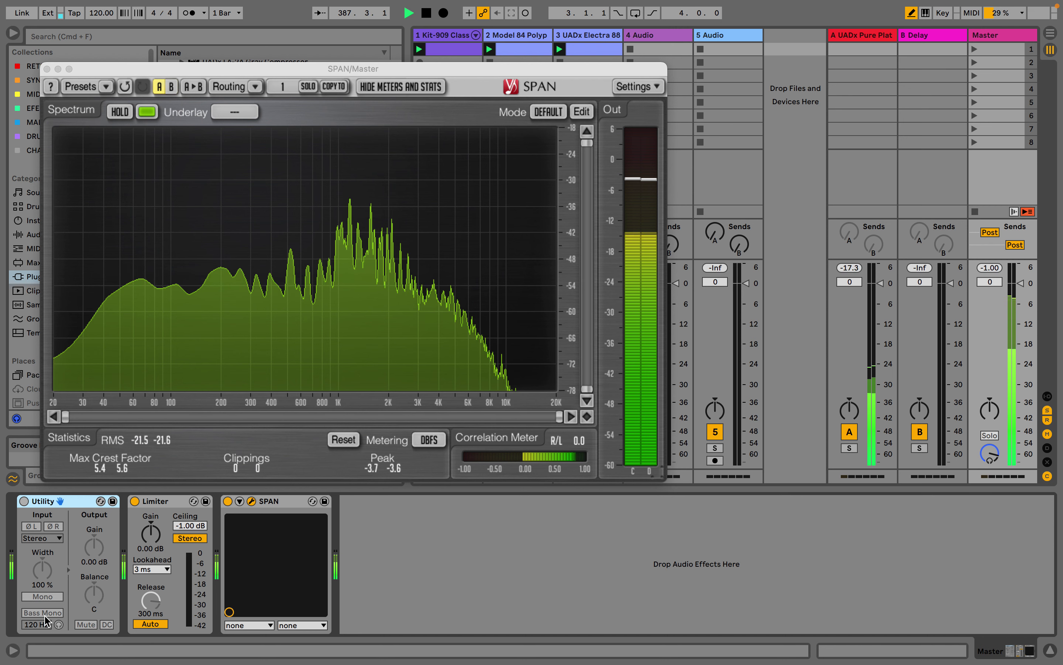
{"action": "left_click", "coordinate": [46, 616]}
{"action": "key", "text": "0"}
{"action": "left_click", "coordinate": [35, 624]}
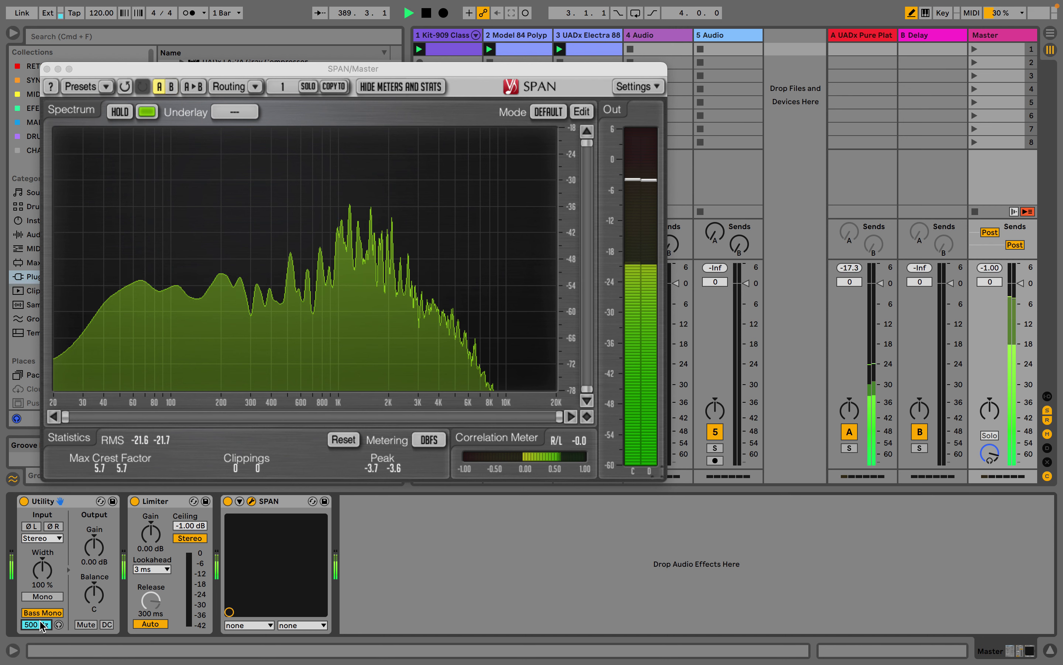
Step: Set the Master Limiter's gain to 2.80 dB, and with SPAN closed, lower the Master volume to -17.3 dB
{"action": "left_click_drag", "start_coordinate": [151, 533], "coordinate": [150, 527]}
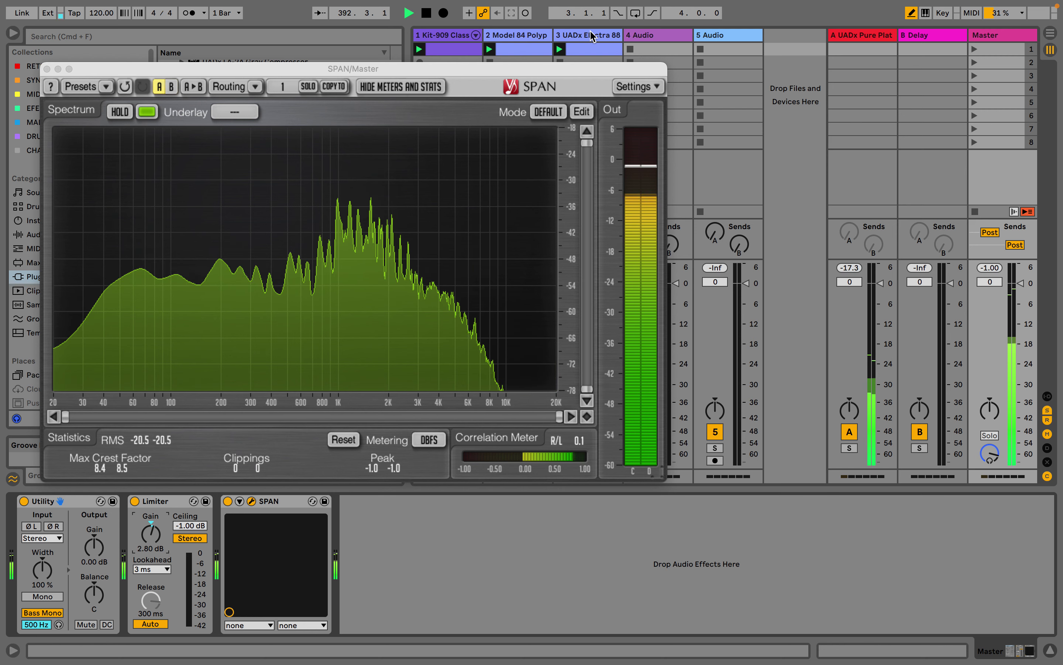
{"action": "left_click_drag", "start_coordinate": [500, 69], "coordinate": [873, 188]}
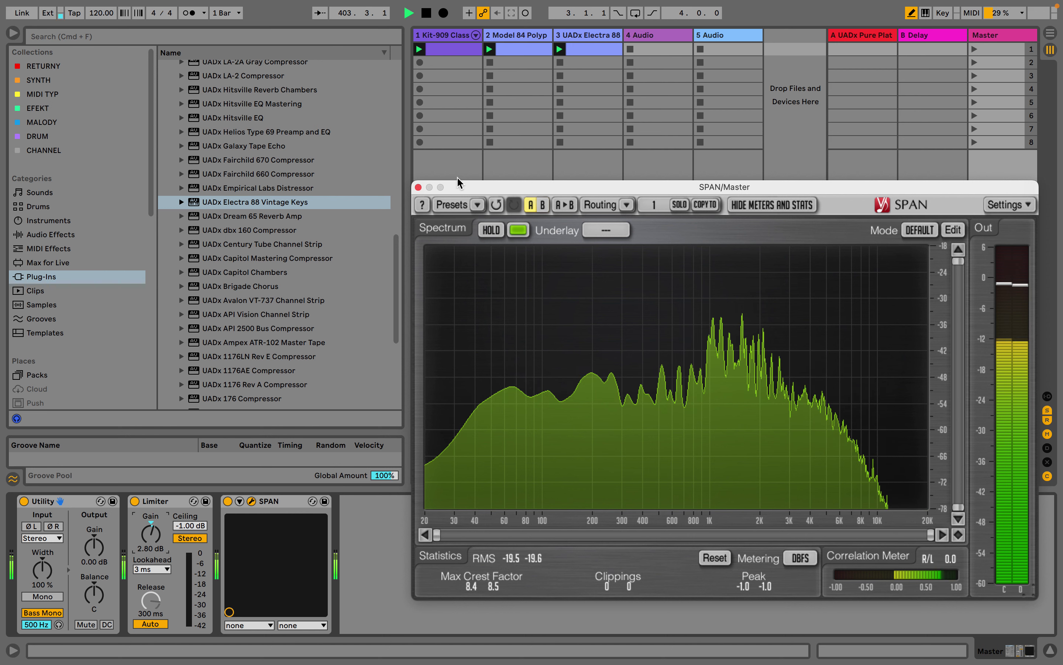
{"action": "left_click", "coordinate": [418, 188]}
{"action": "left_click_drag", "start_coordinate": [990, 282], "coordinate": [990, 286]}
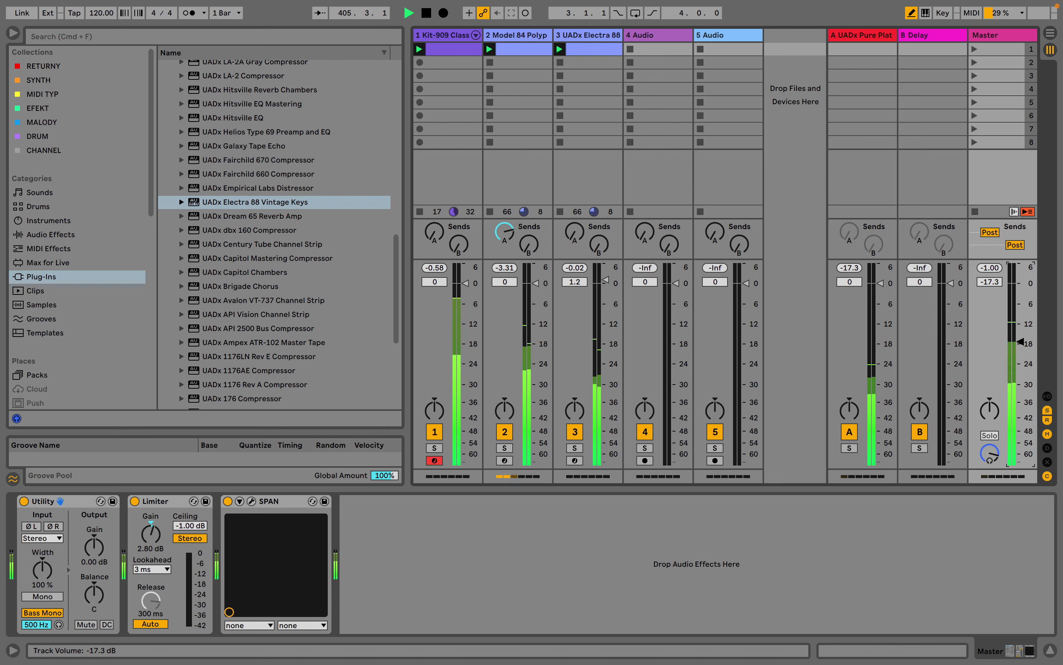
{"action": "key", "text": "super+shift+5"}
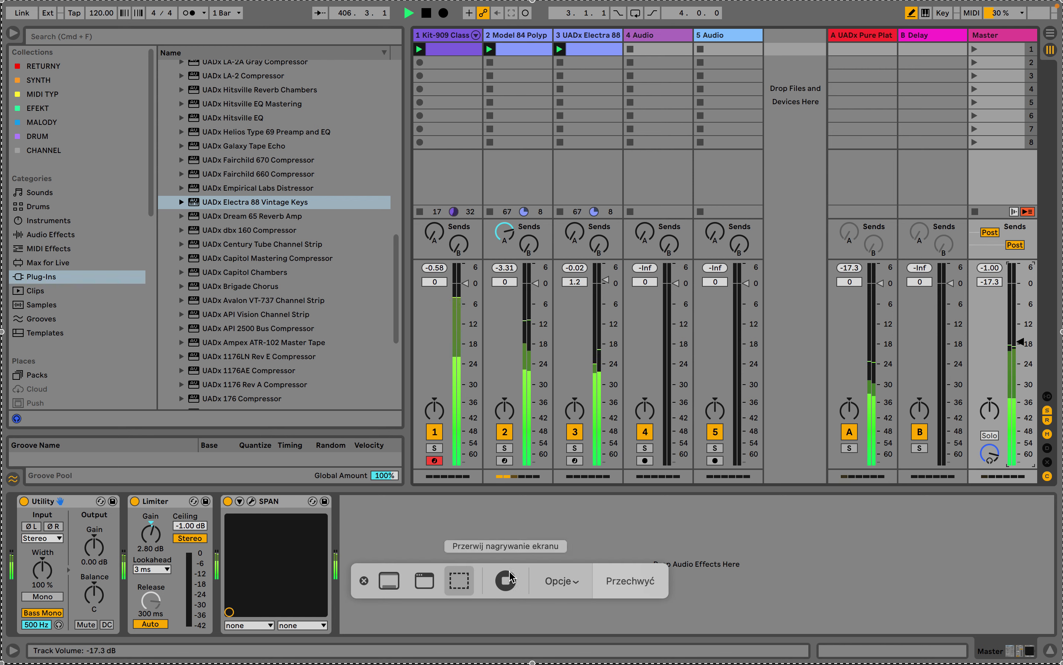